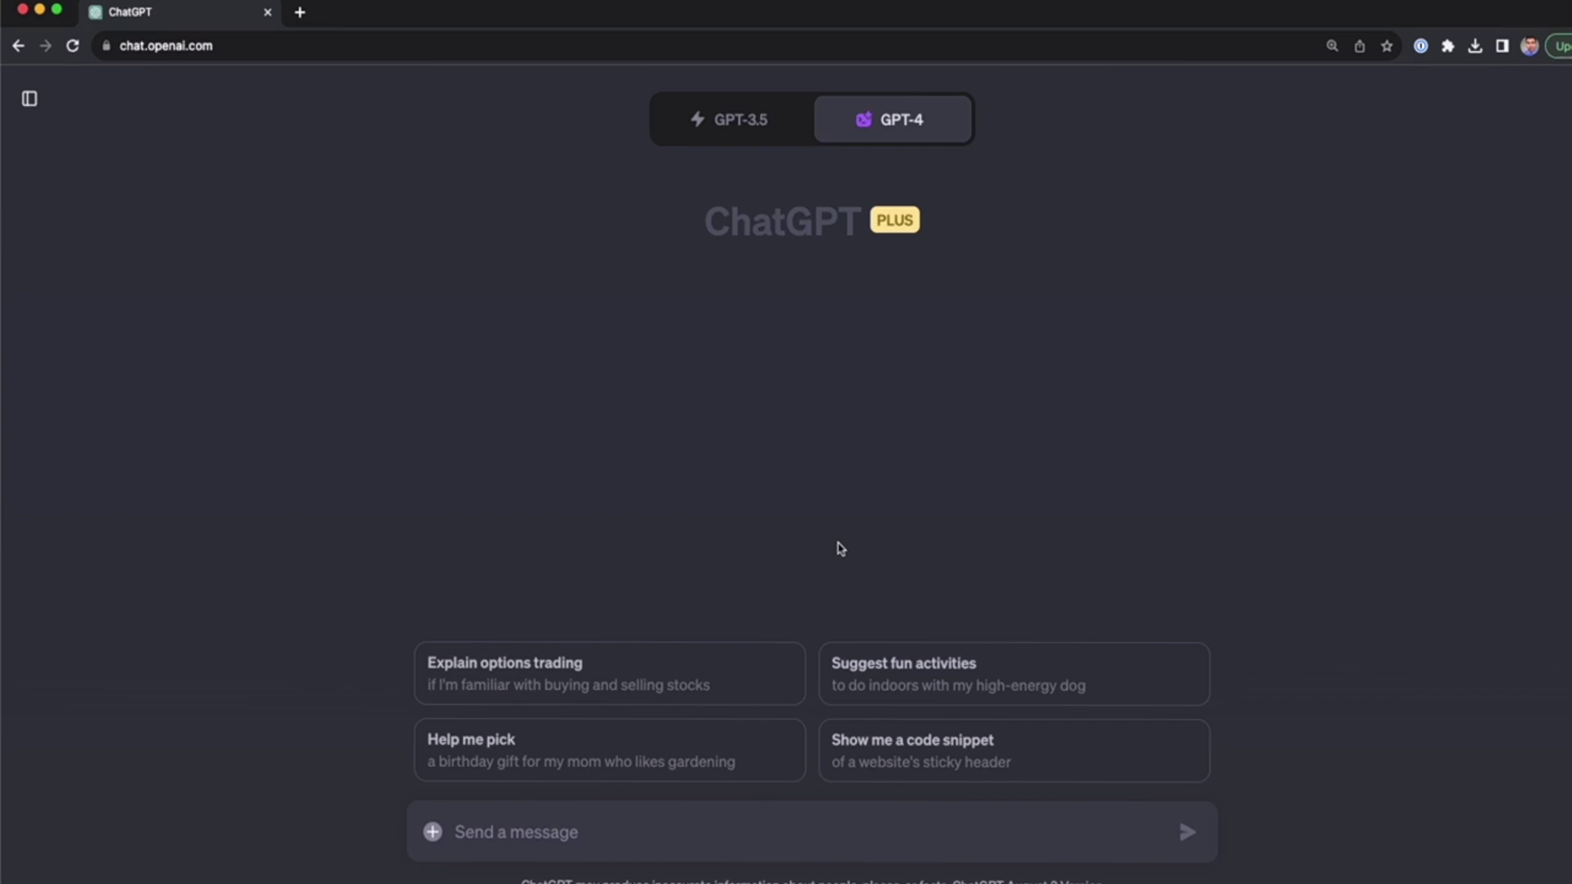
Attach invoice.png from the Video folder after previewing it at full size
click(433, 833)
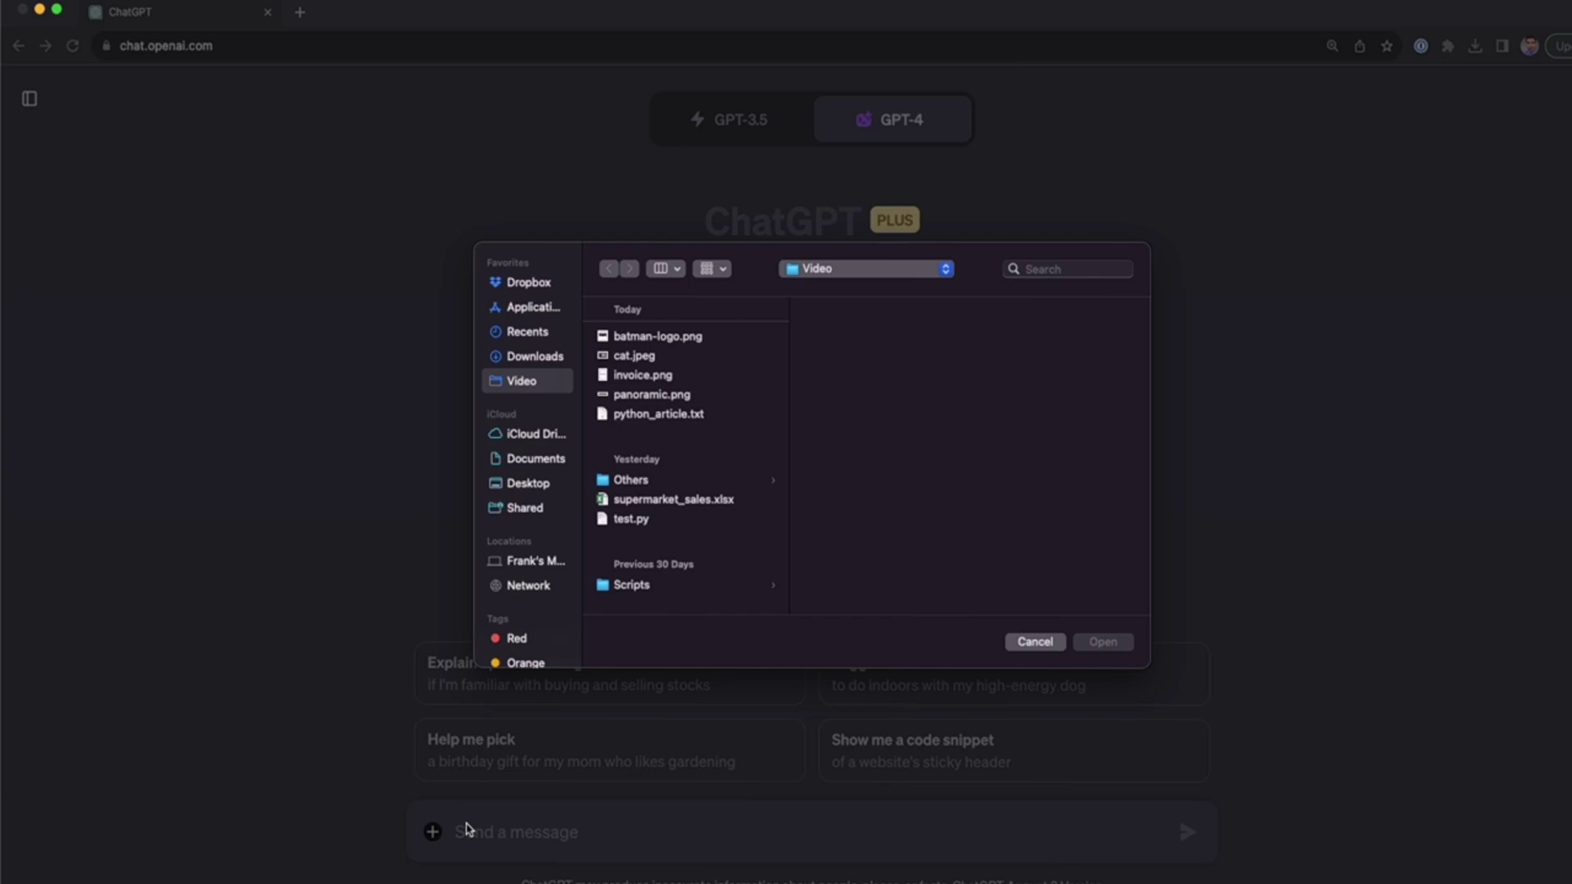
click(666, 377)
key(space)
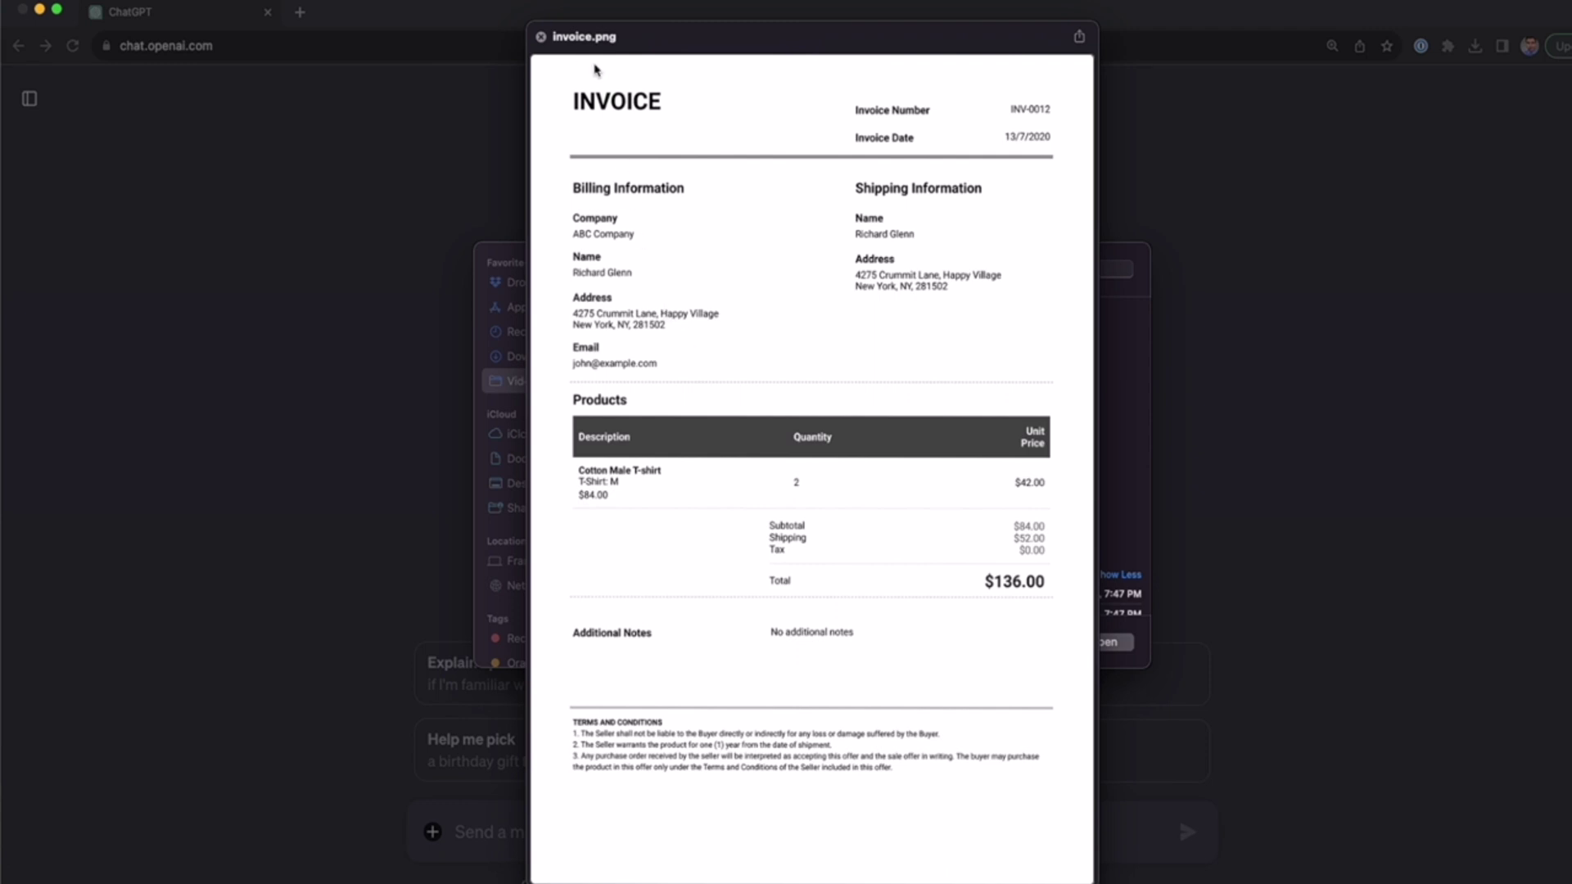
click(540, 37)
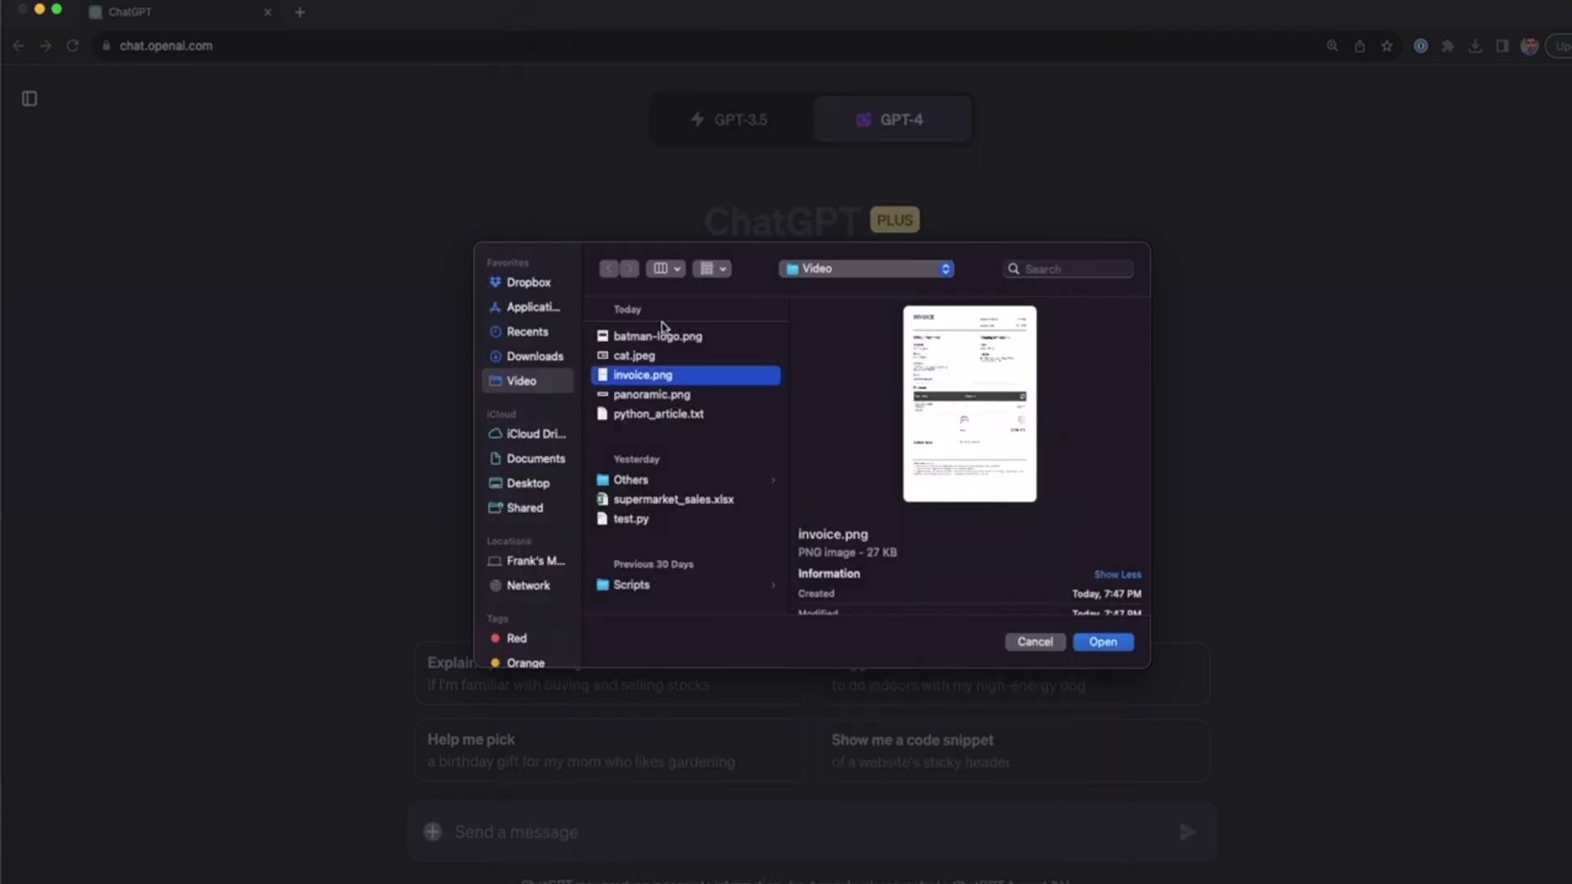
double_click(646, 376)
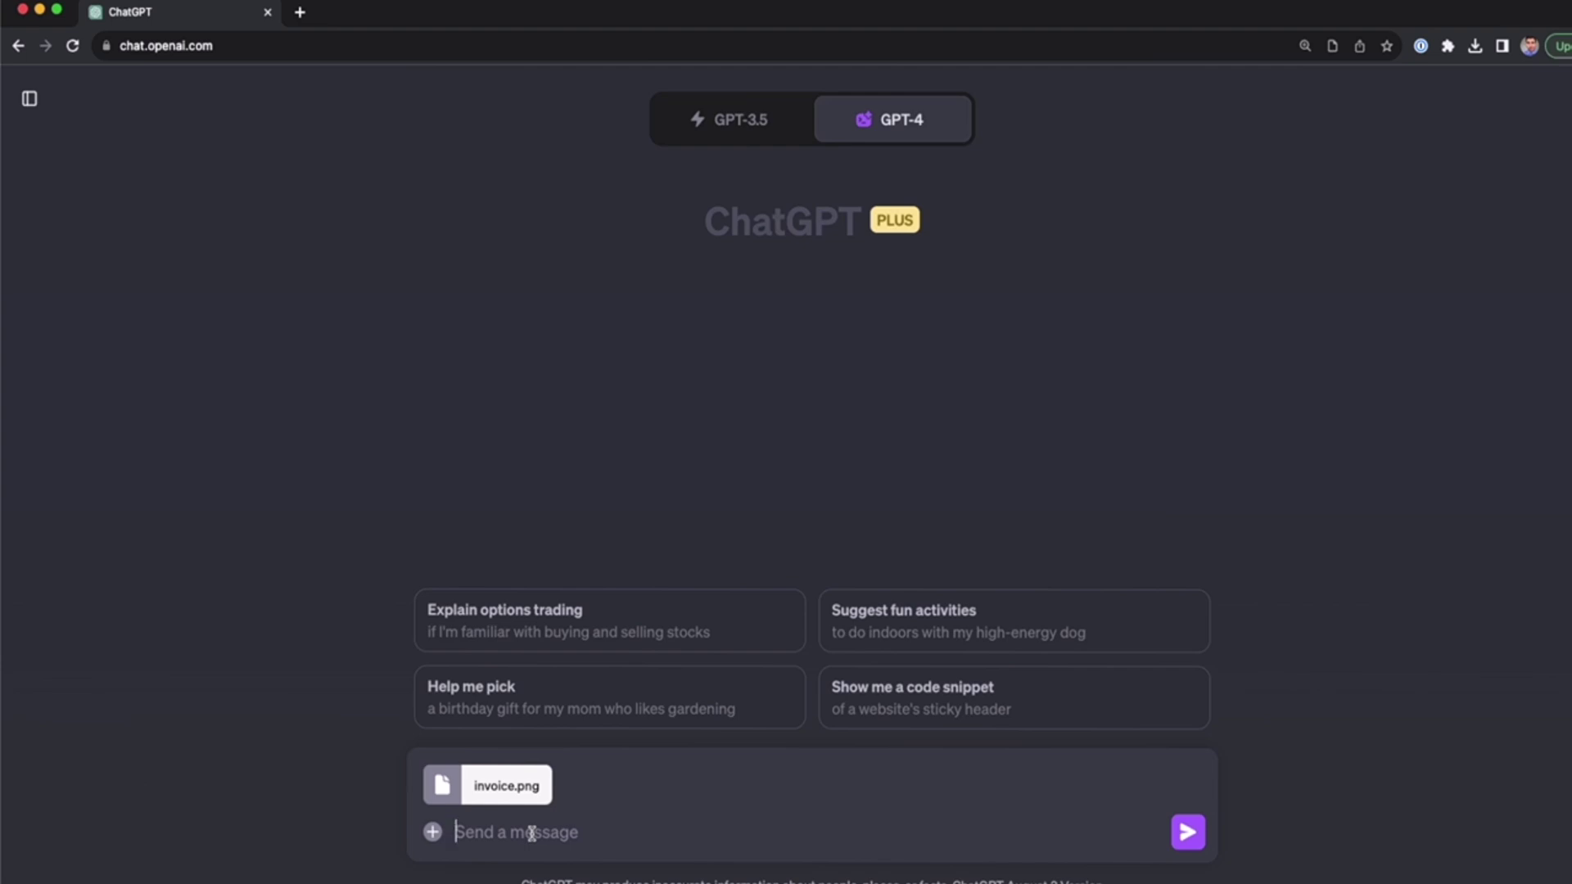
Send the invoice with the prompt 'OCR an image for me and generate a text file.'
text(OCR an image for me and generate a text file.)
triple_click(807, 836)
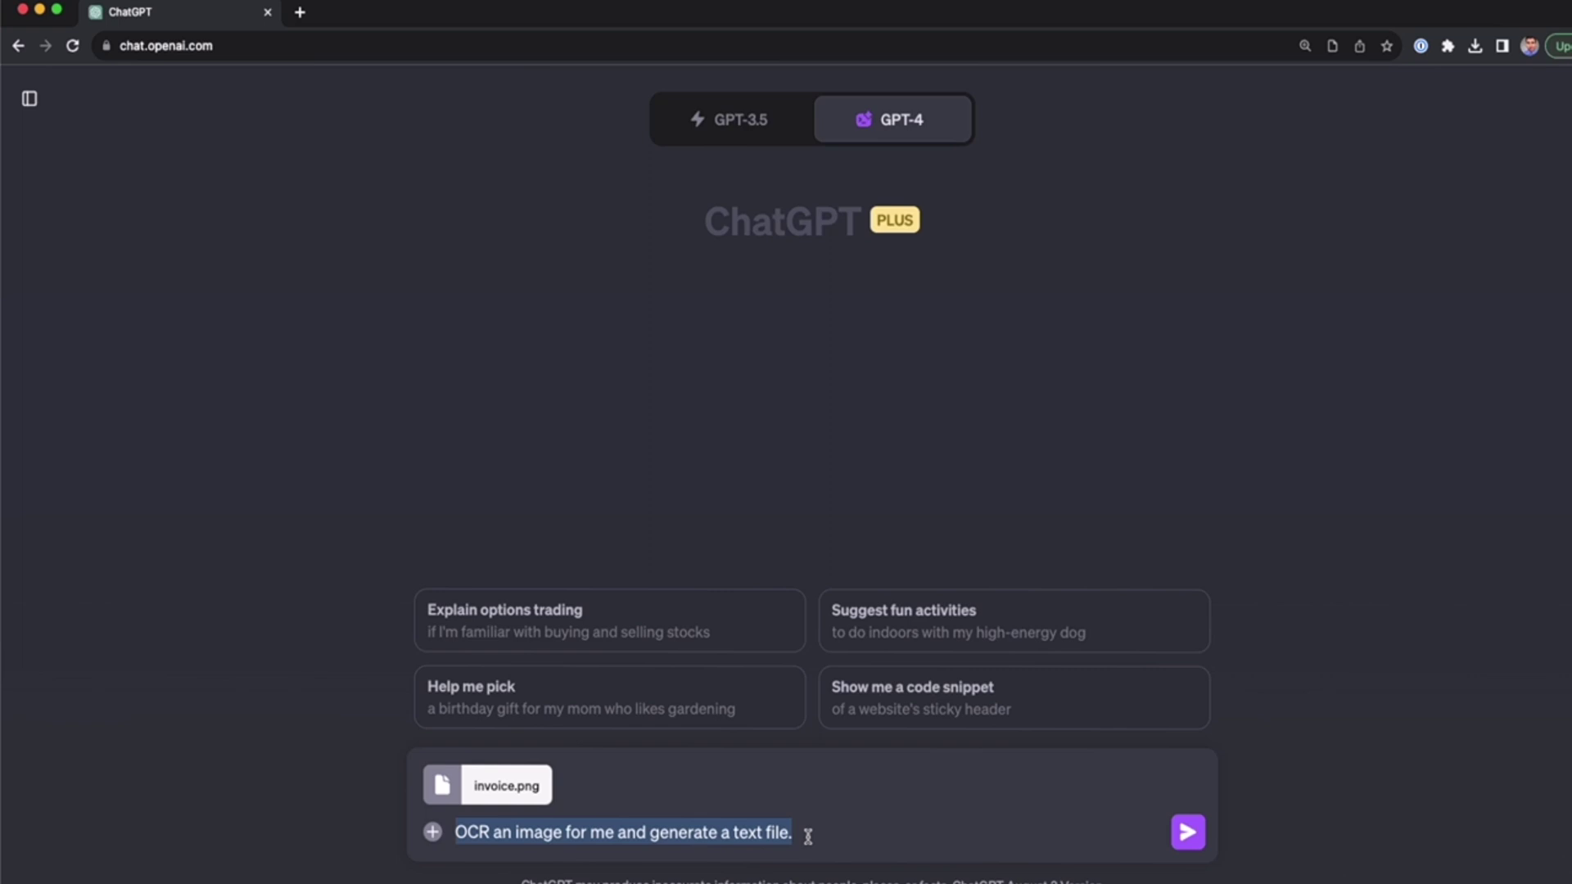
click(964, 860)
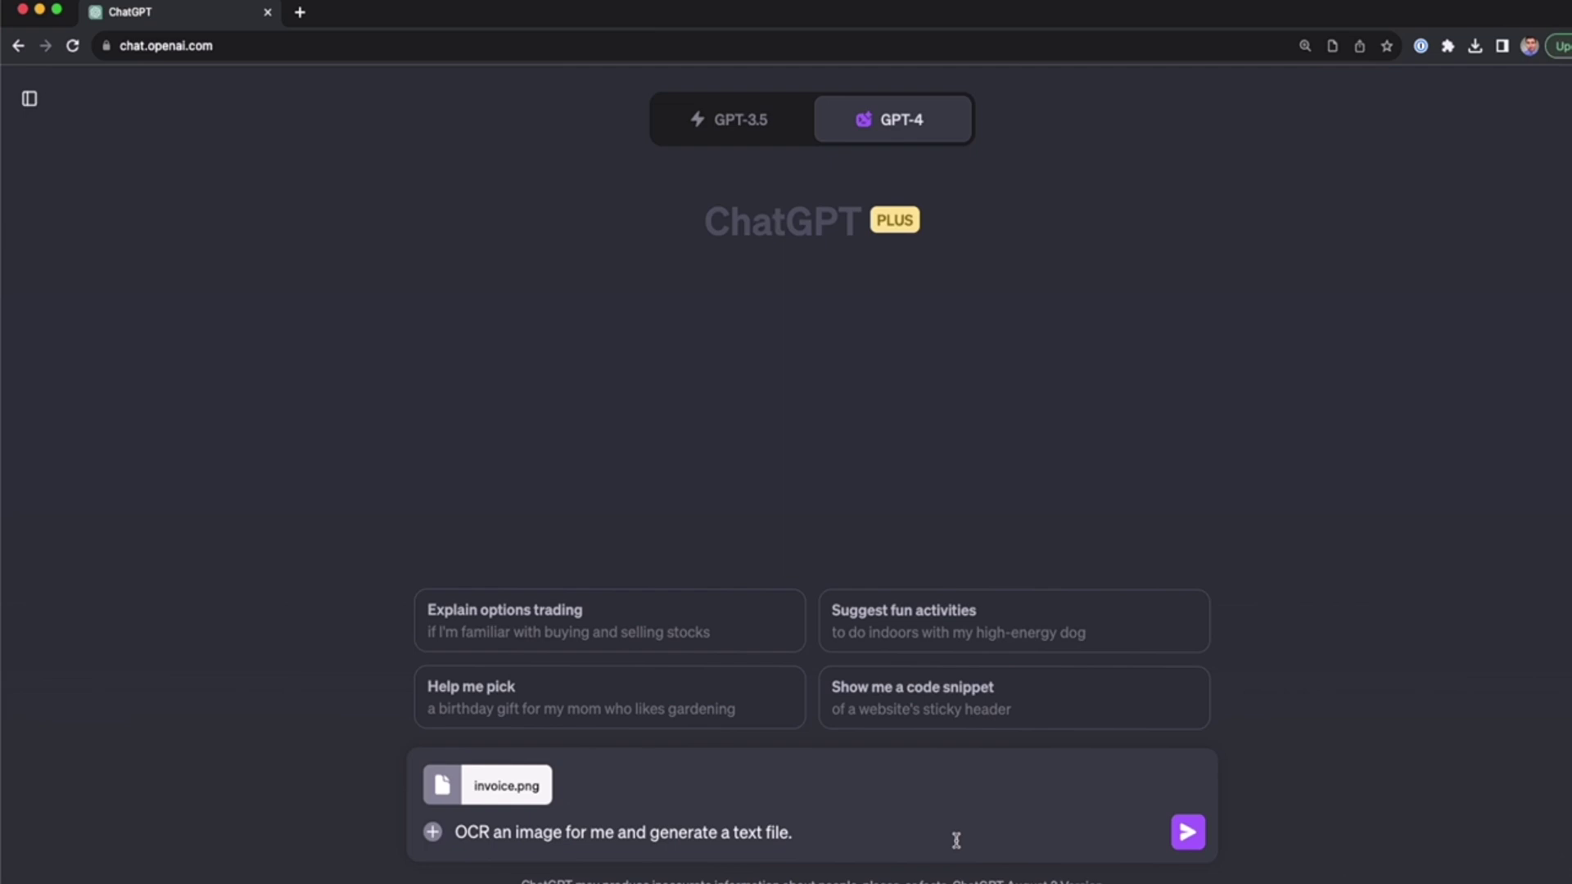
click(1187, 832)
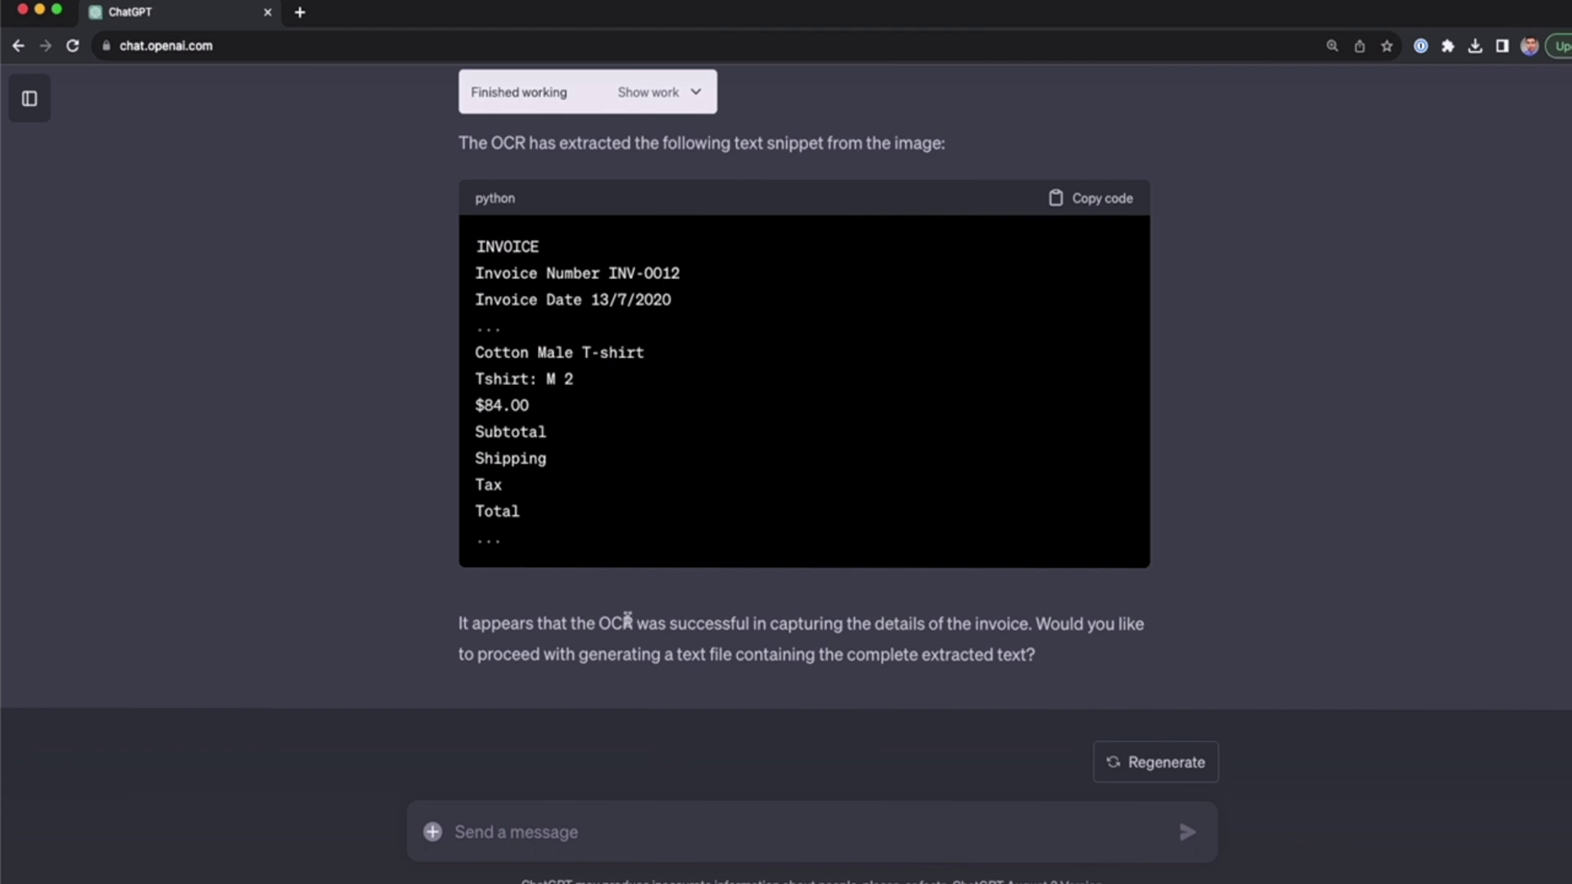
Reply 'yes' to confirm ChatGPT should generate the OCR text file
drag(612, 623, 1012, 631)
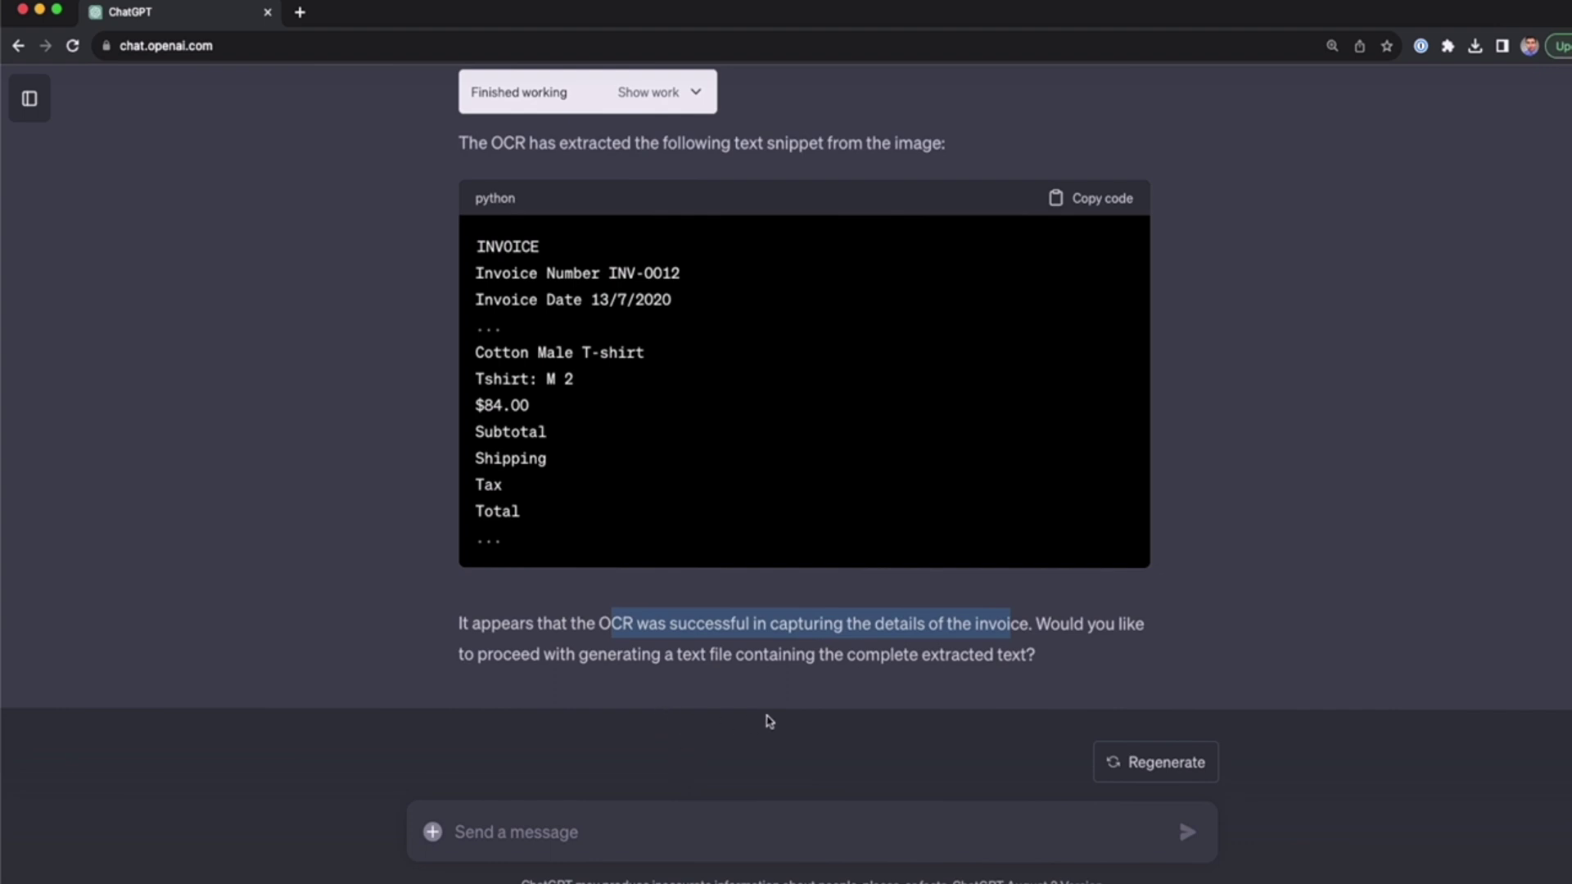
click(775, 830)
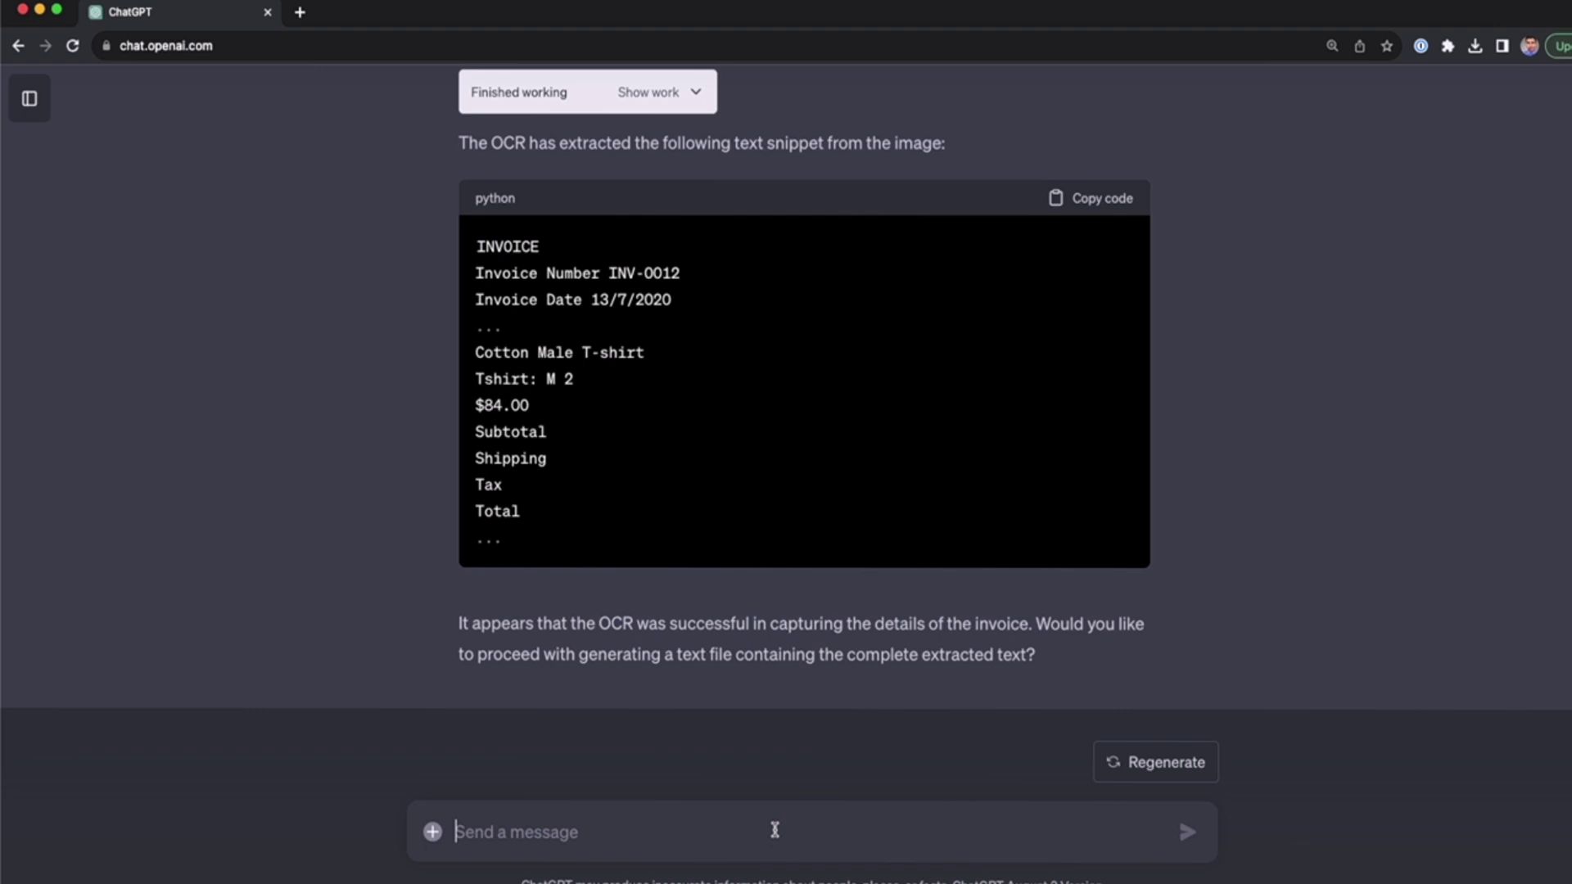
text(yes)
key(Return)
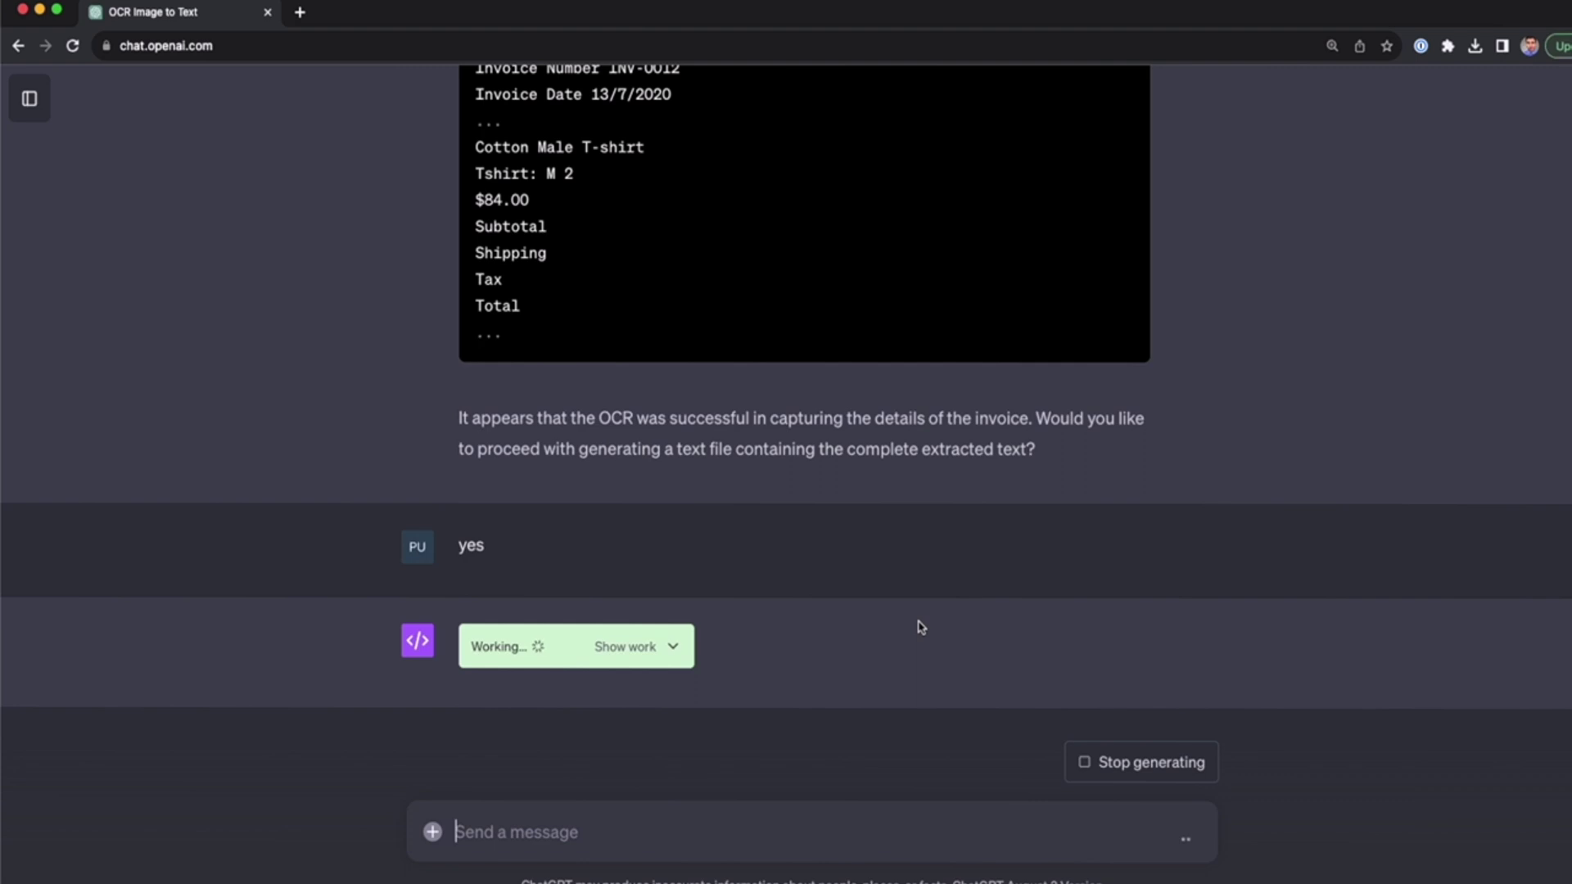
Download extracted_invoice_text.txt after checking the code that writes it
click(694, 649)
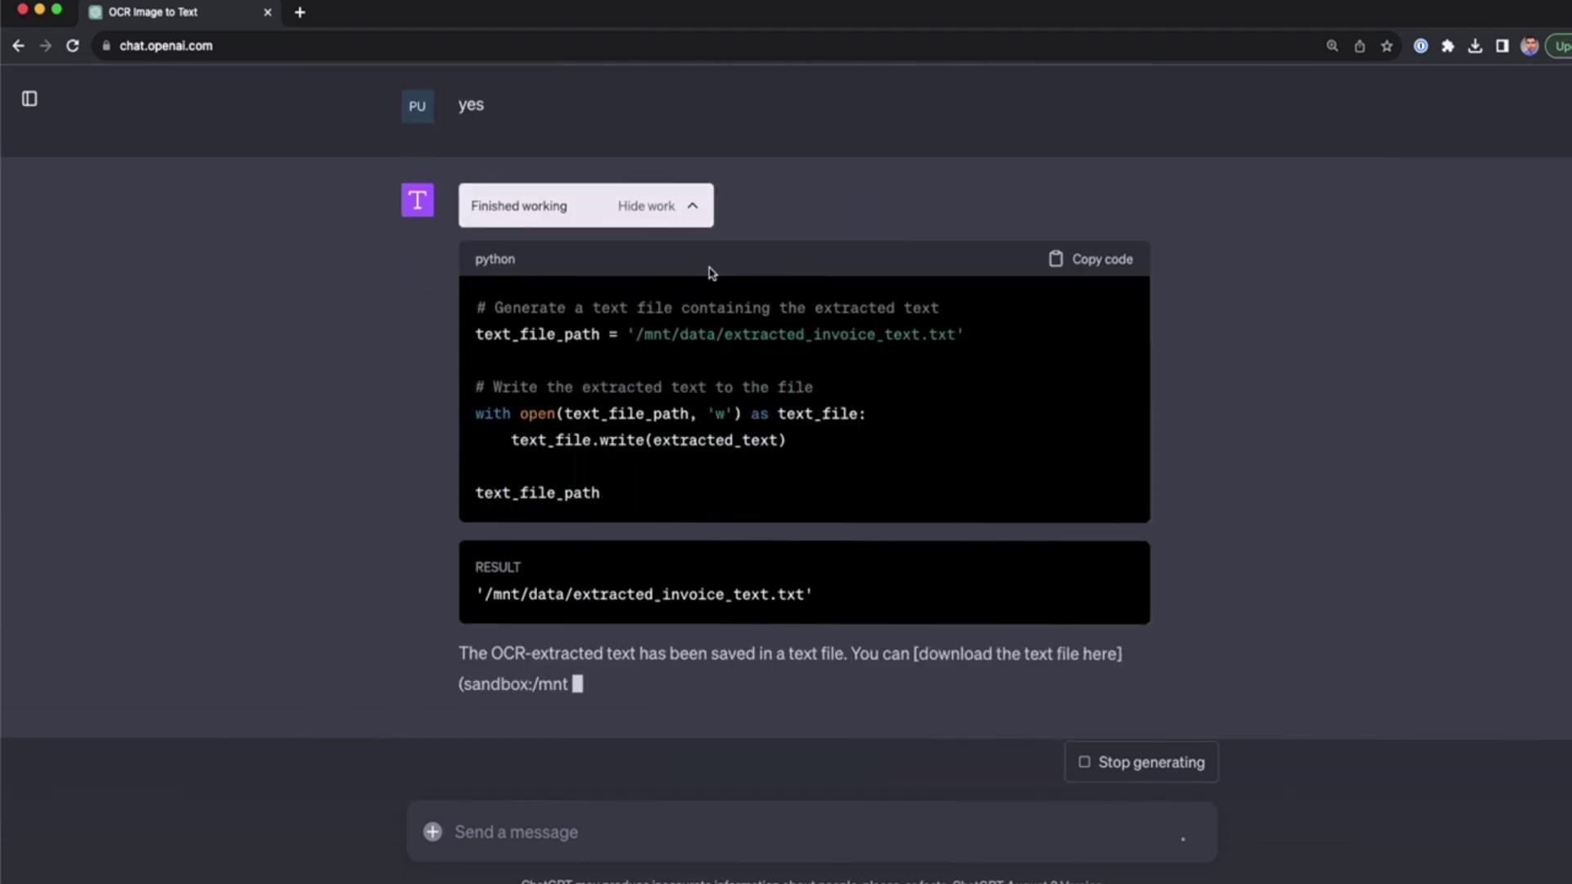
click(693, 172)
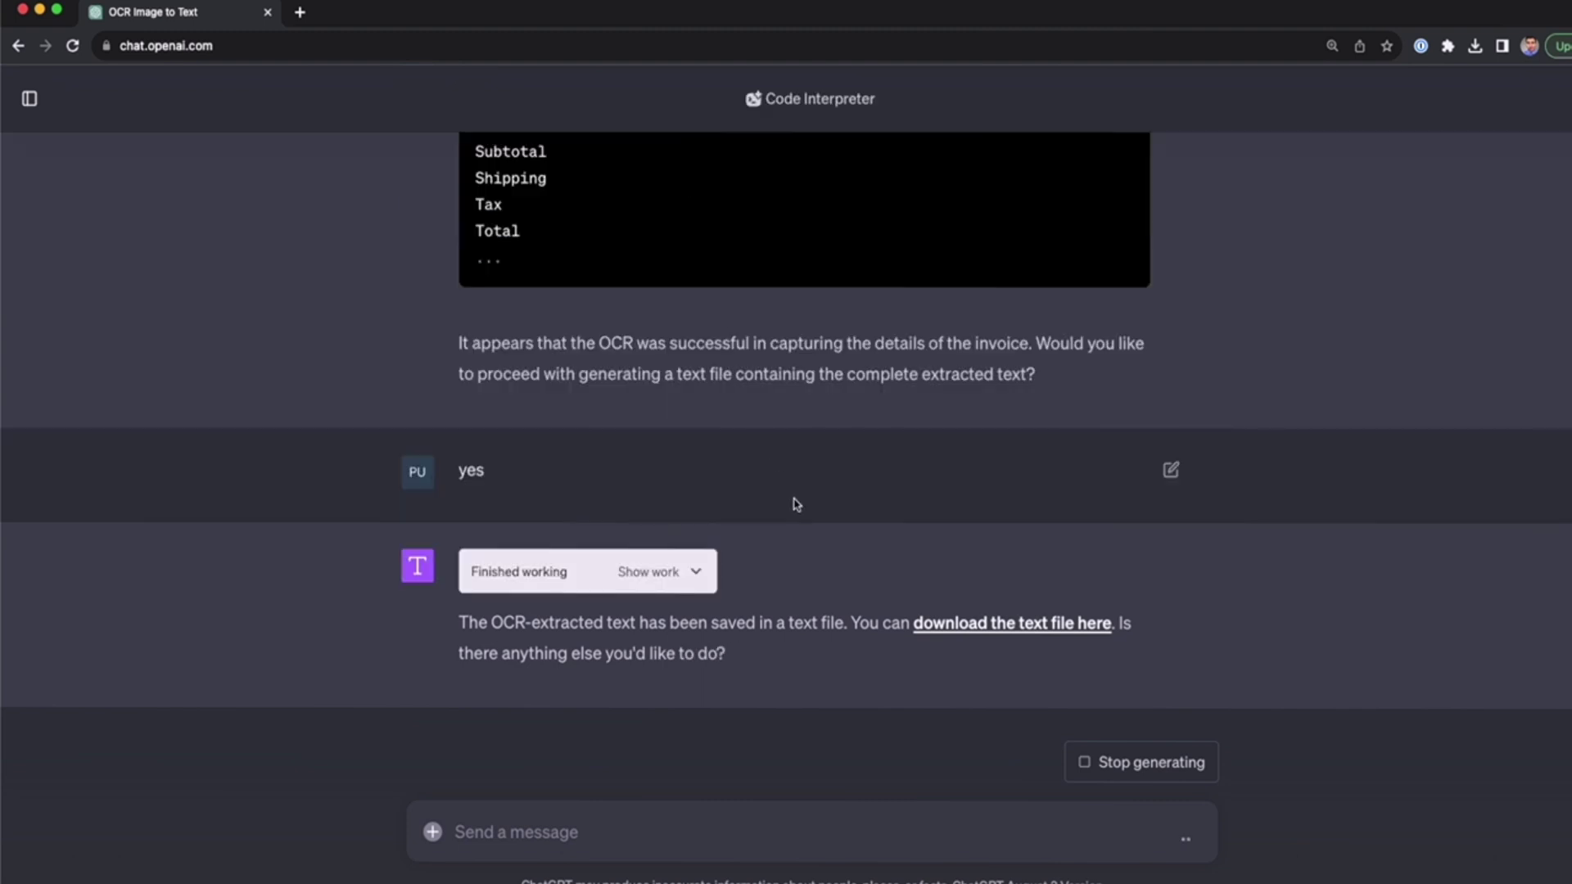
click(948, 629)
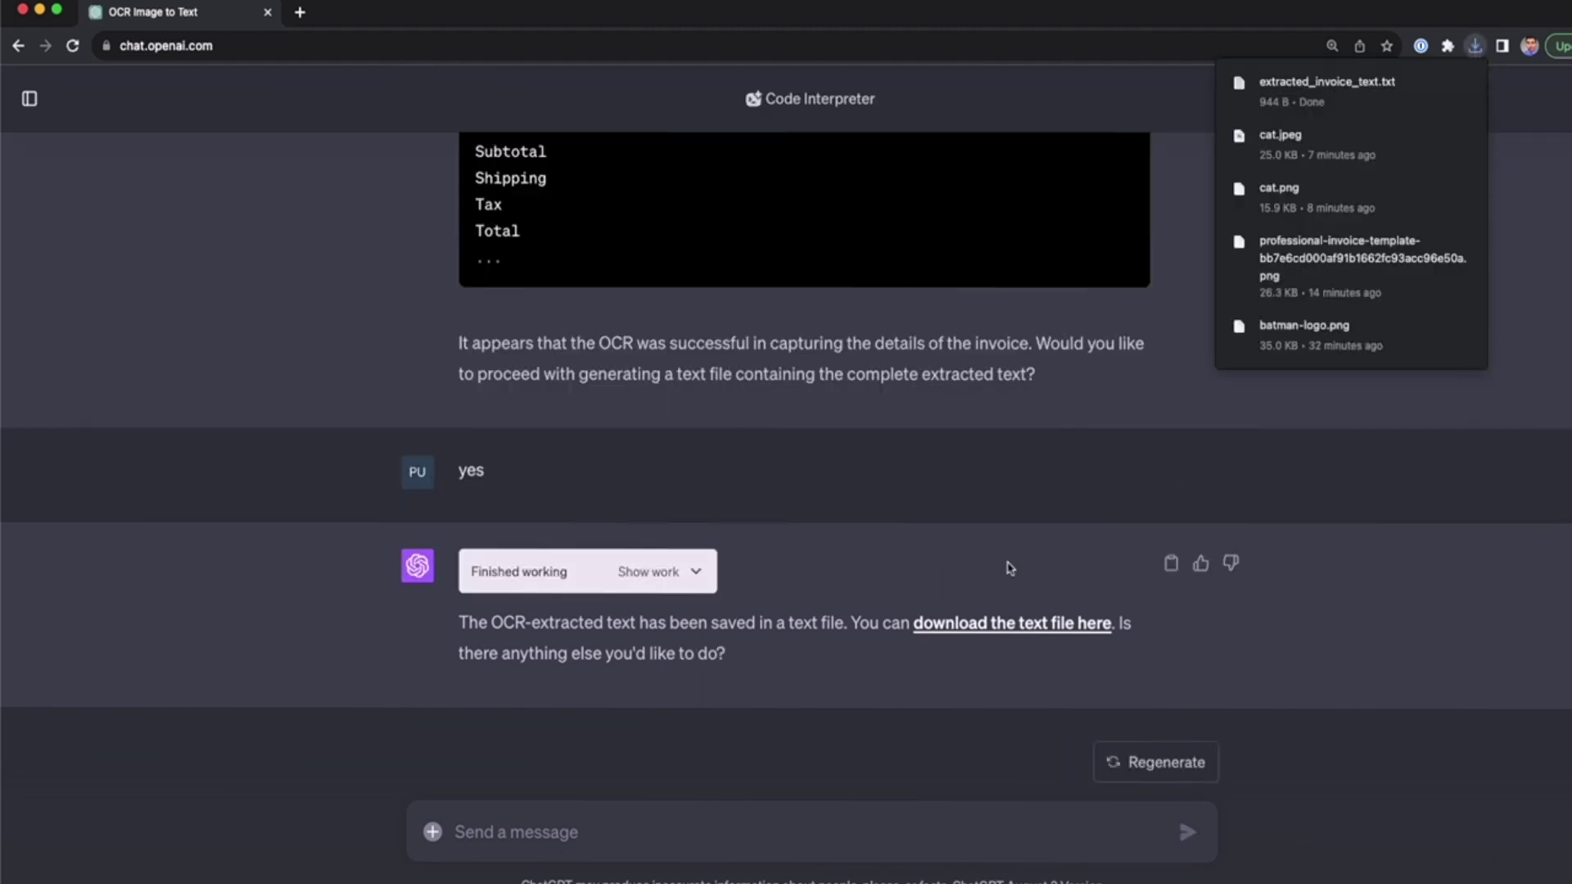
Open extracted_invoice_text.txt in TextEdit and position it beside the invoice image
click(1317, 94)
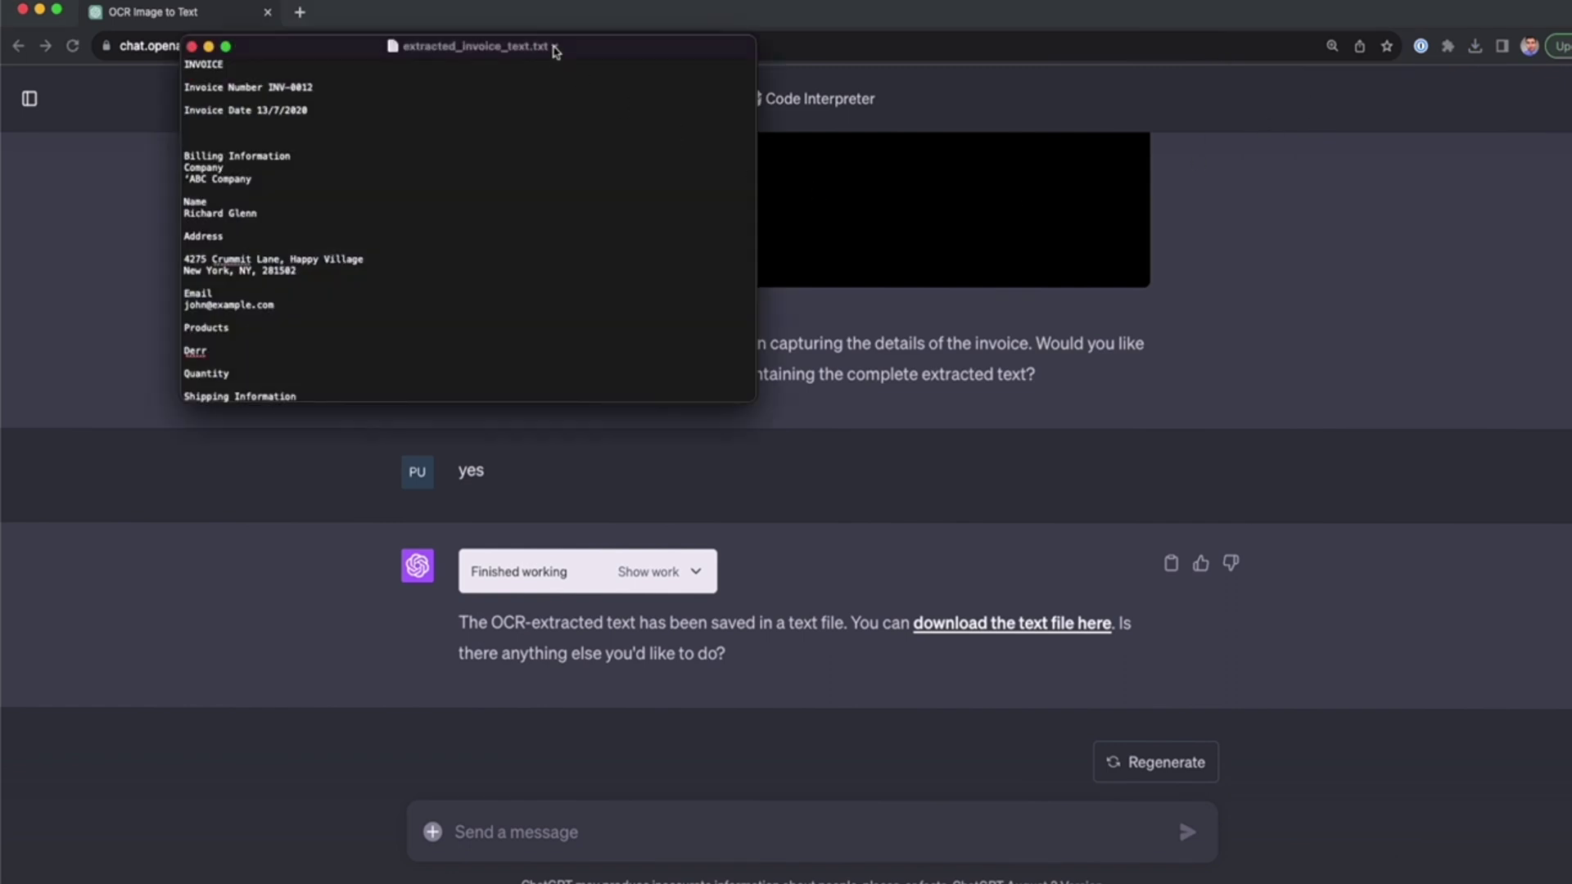
drag(588, 51, 1029, 259)
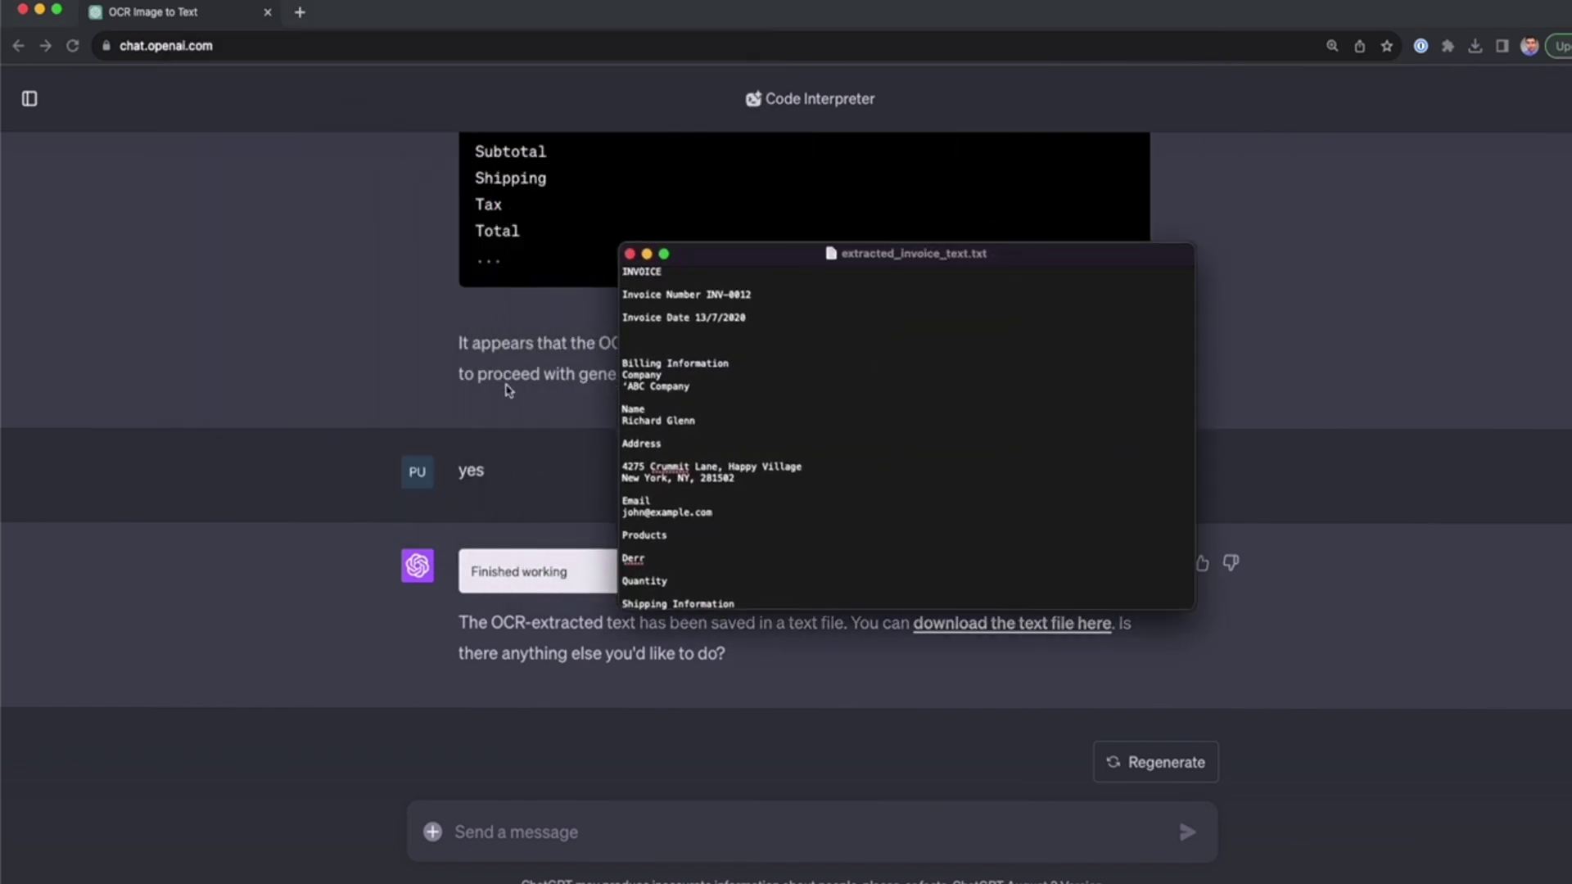
scroll(507, 391, up, 10)
scroll(506, 390, up, 1)
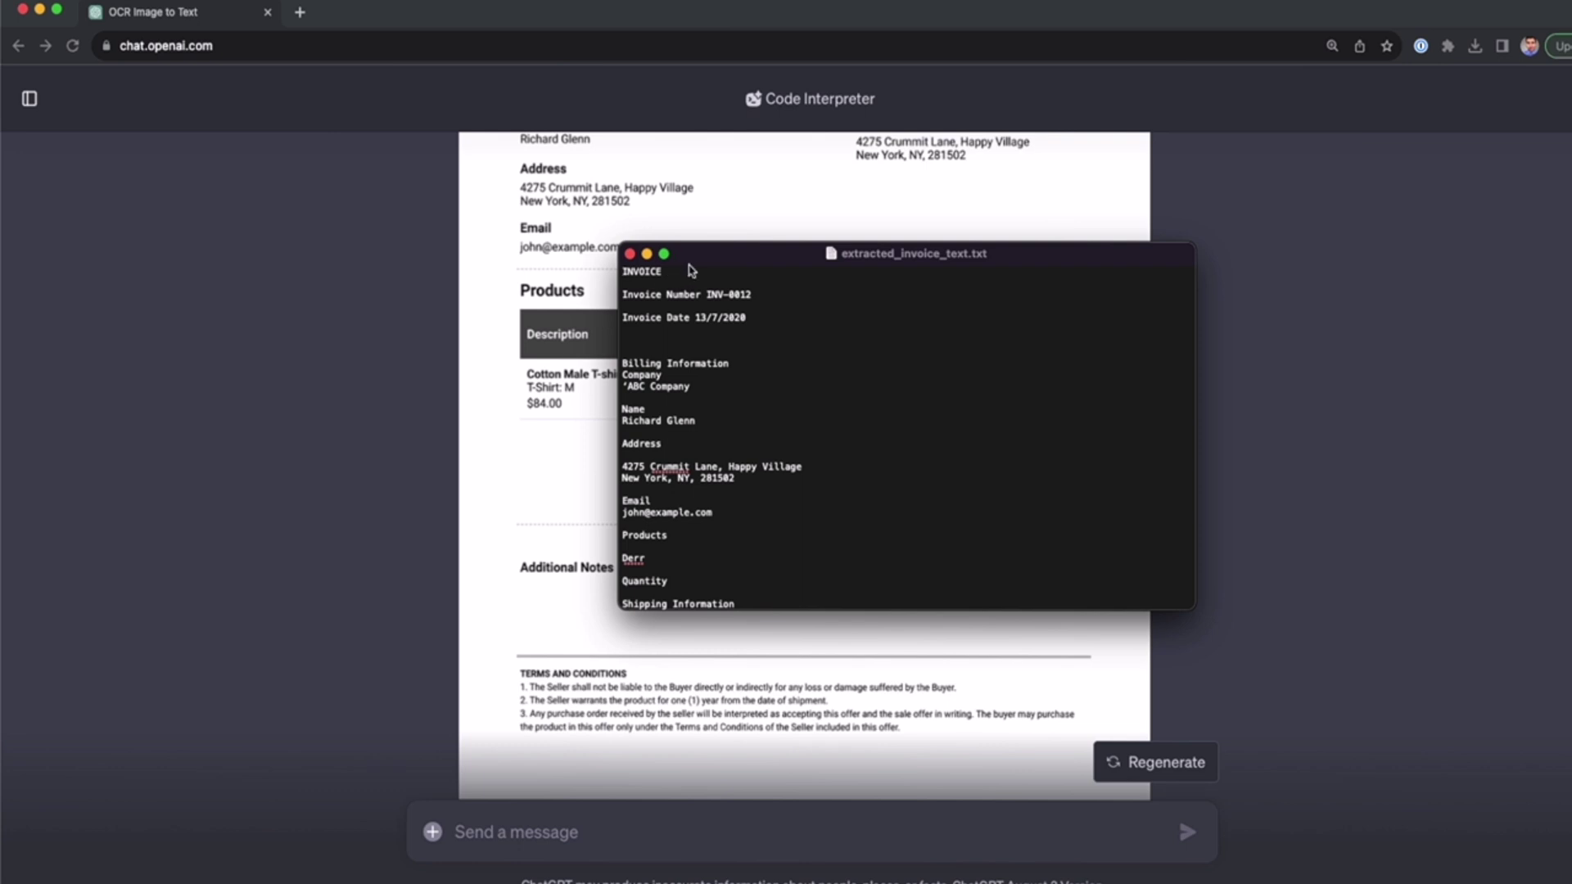
drag(688, 260, 927, 293)
scroll(655, 349, up, 5)
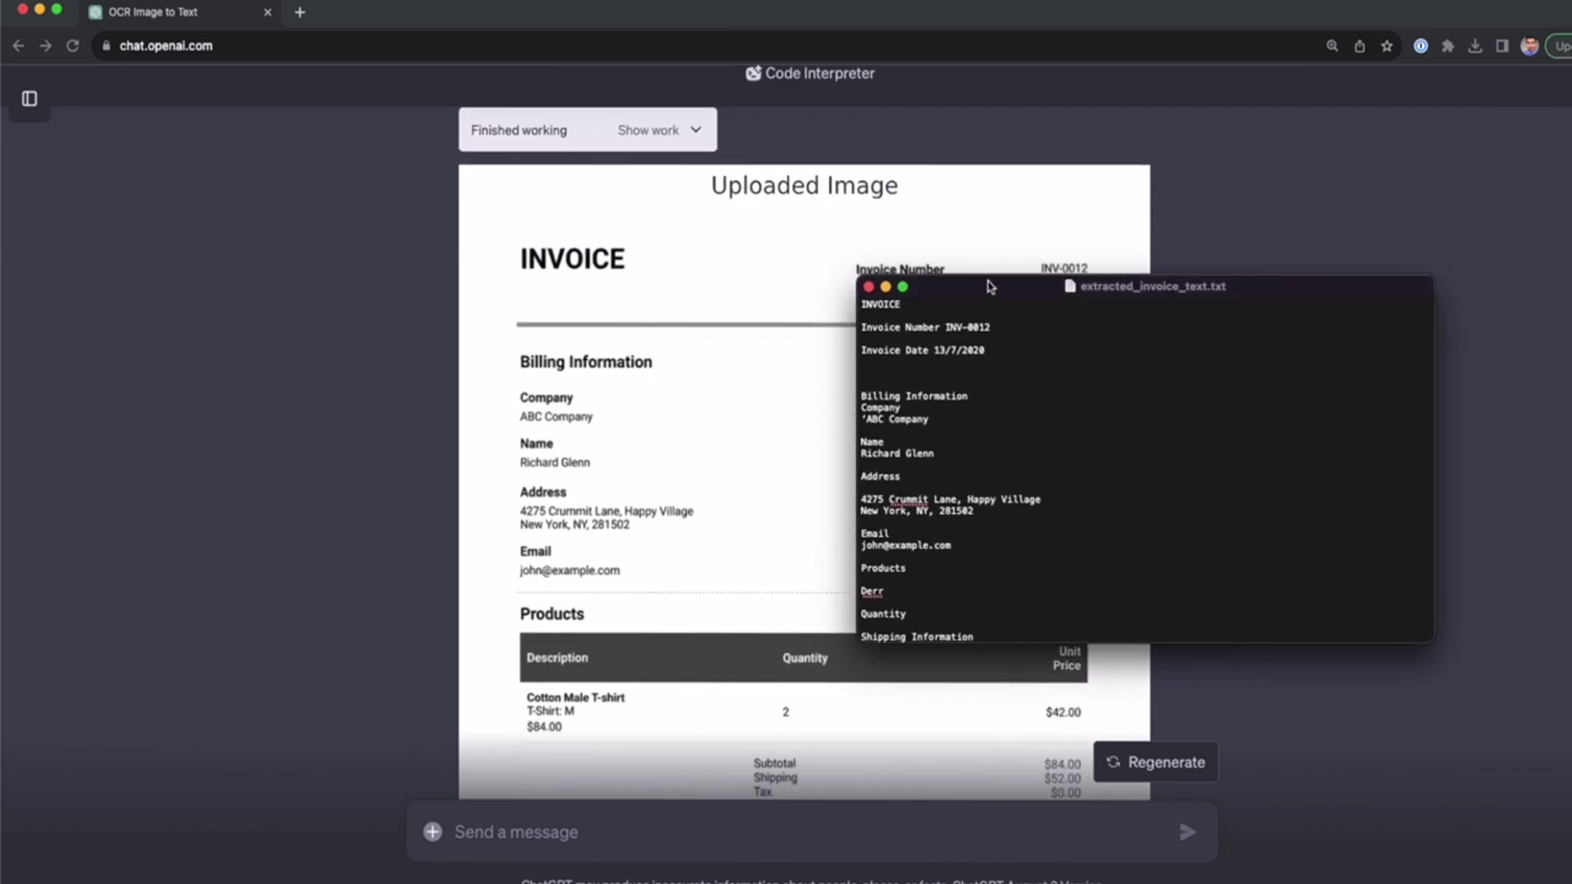
drag(987, 289, 1146, 291)
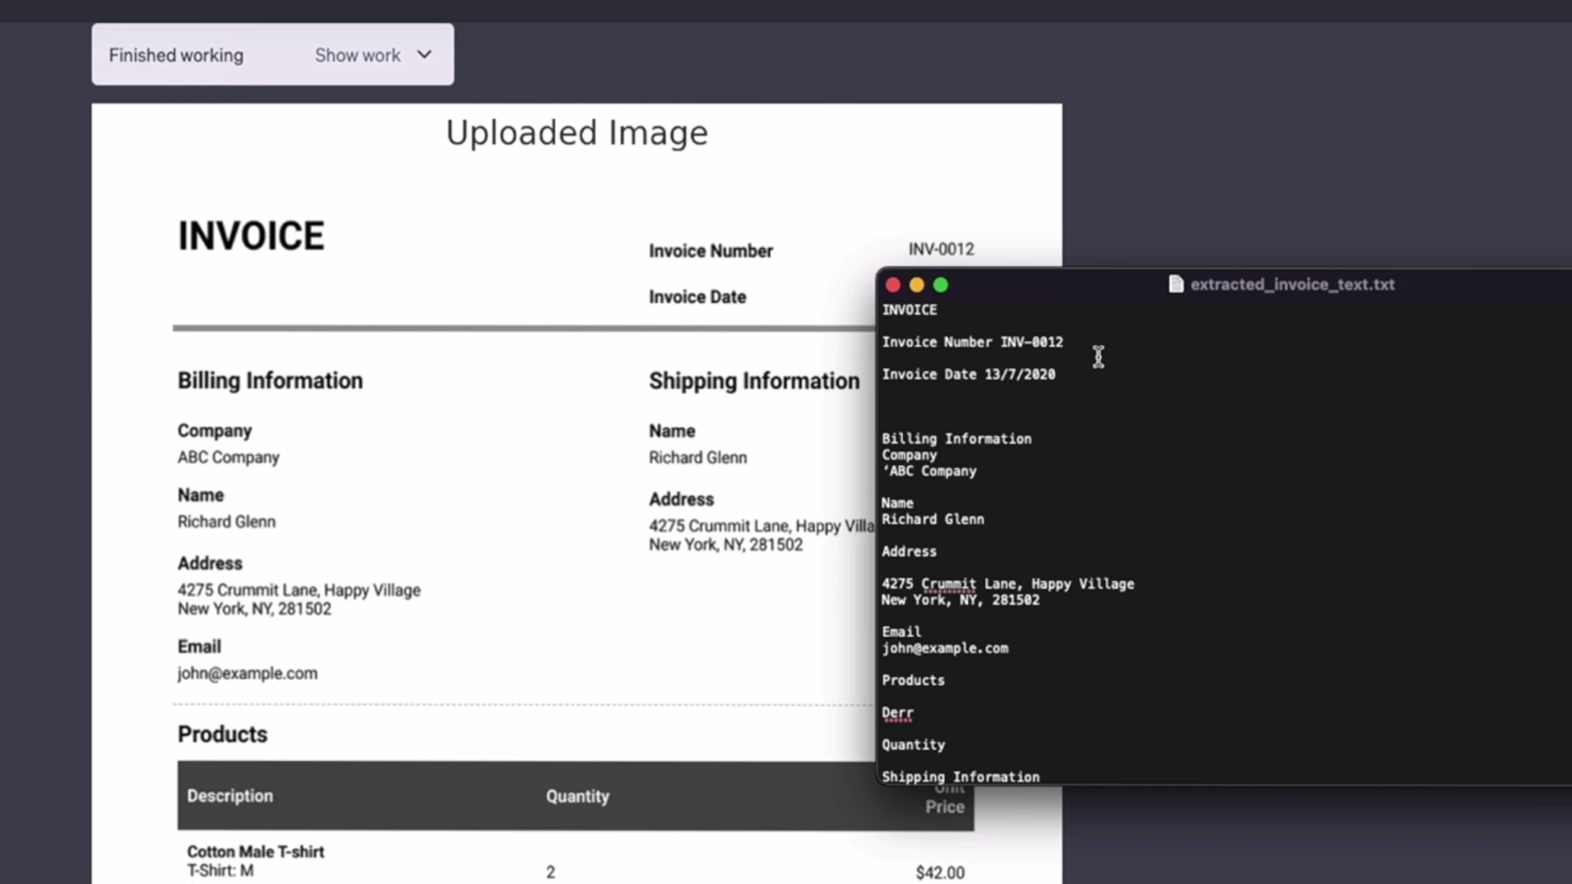
Highlight the extracted terms and conditions lines, then return to the ChatGPT chat
scroll(1057, 531, down, 2)
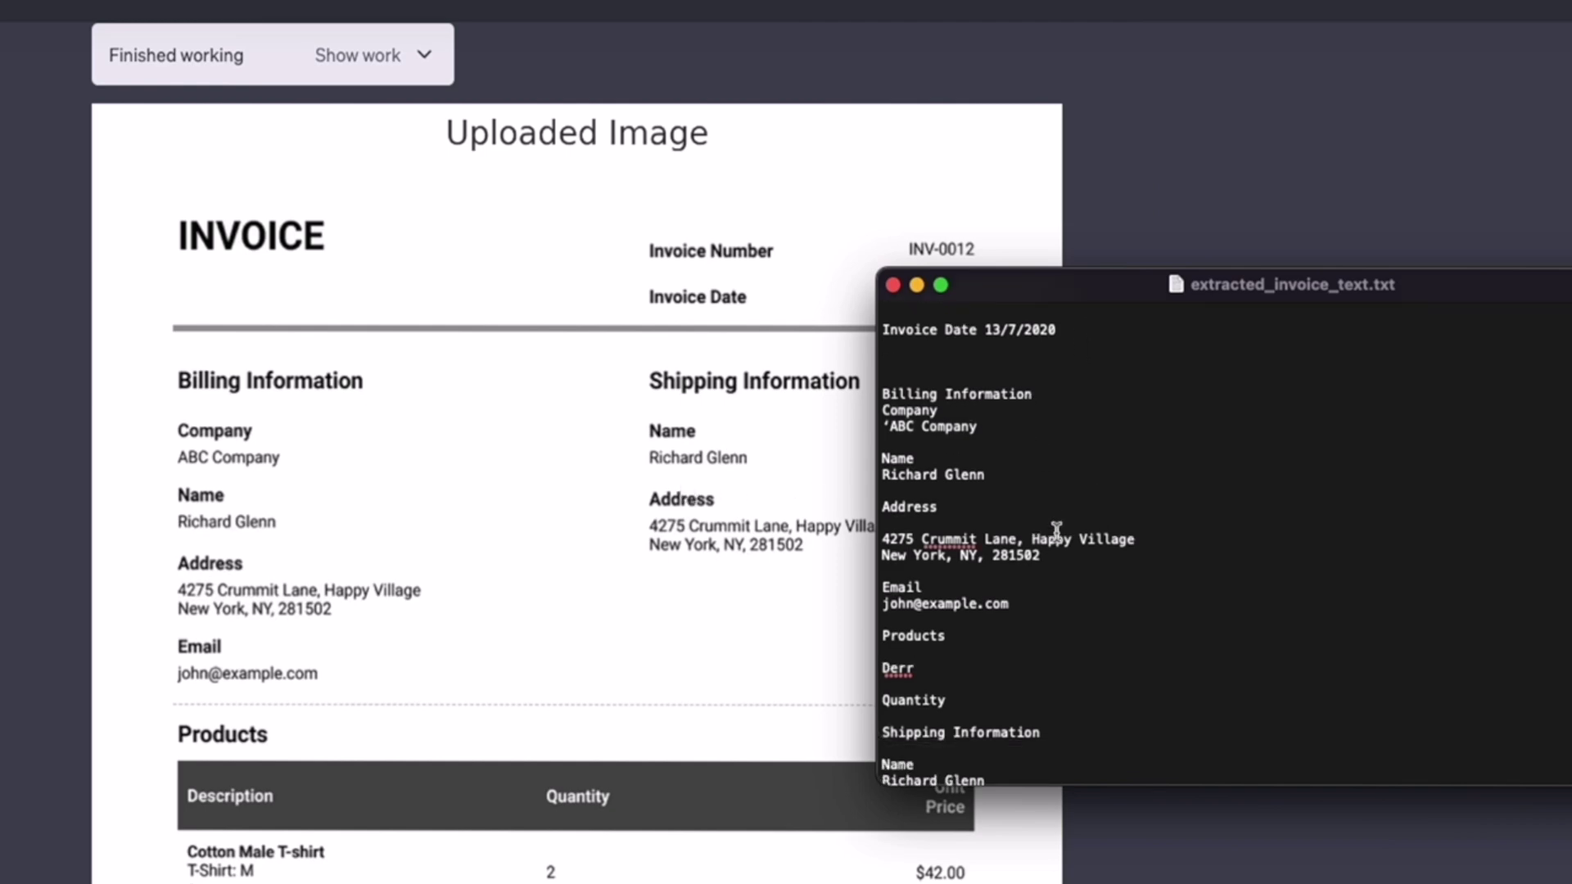
scroll(1057, 531, down, 10)
scroll(593, 711, down, 6)
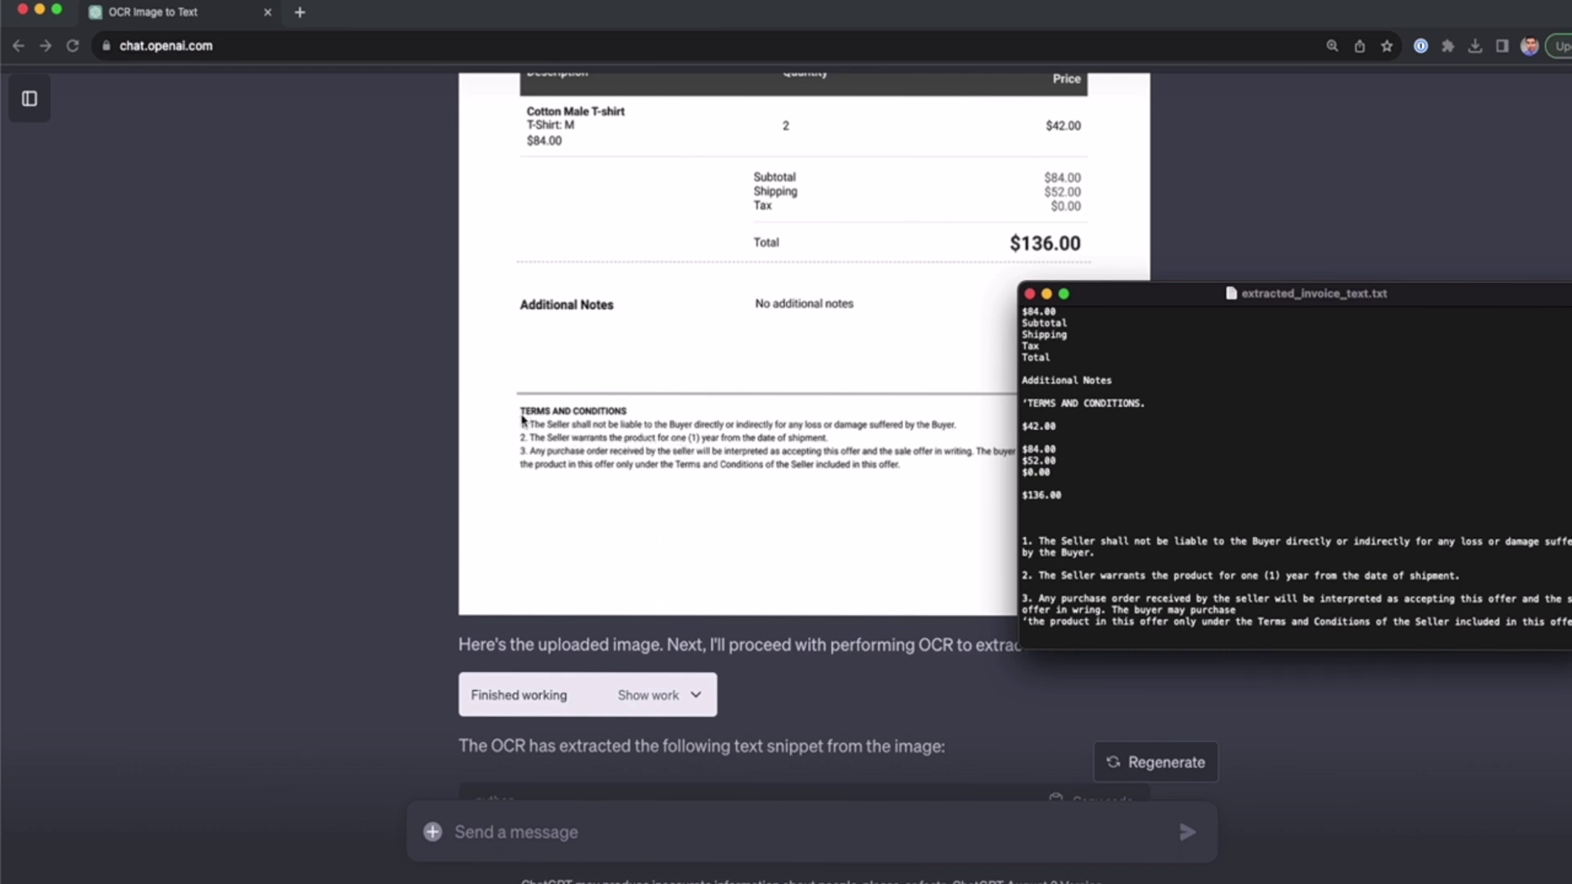
drag(1550, 620, 1022, 538)
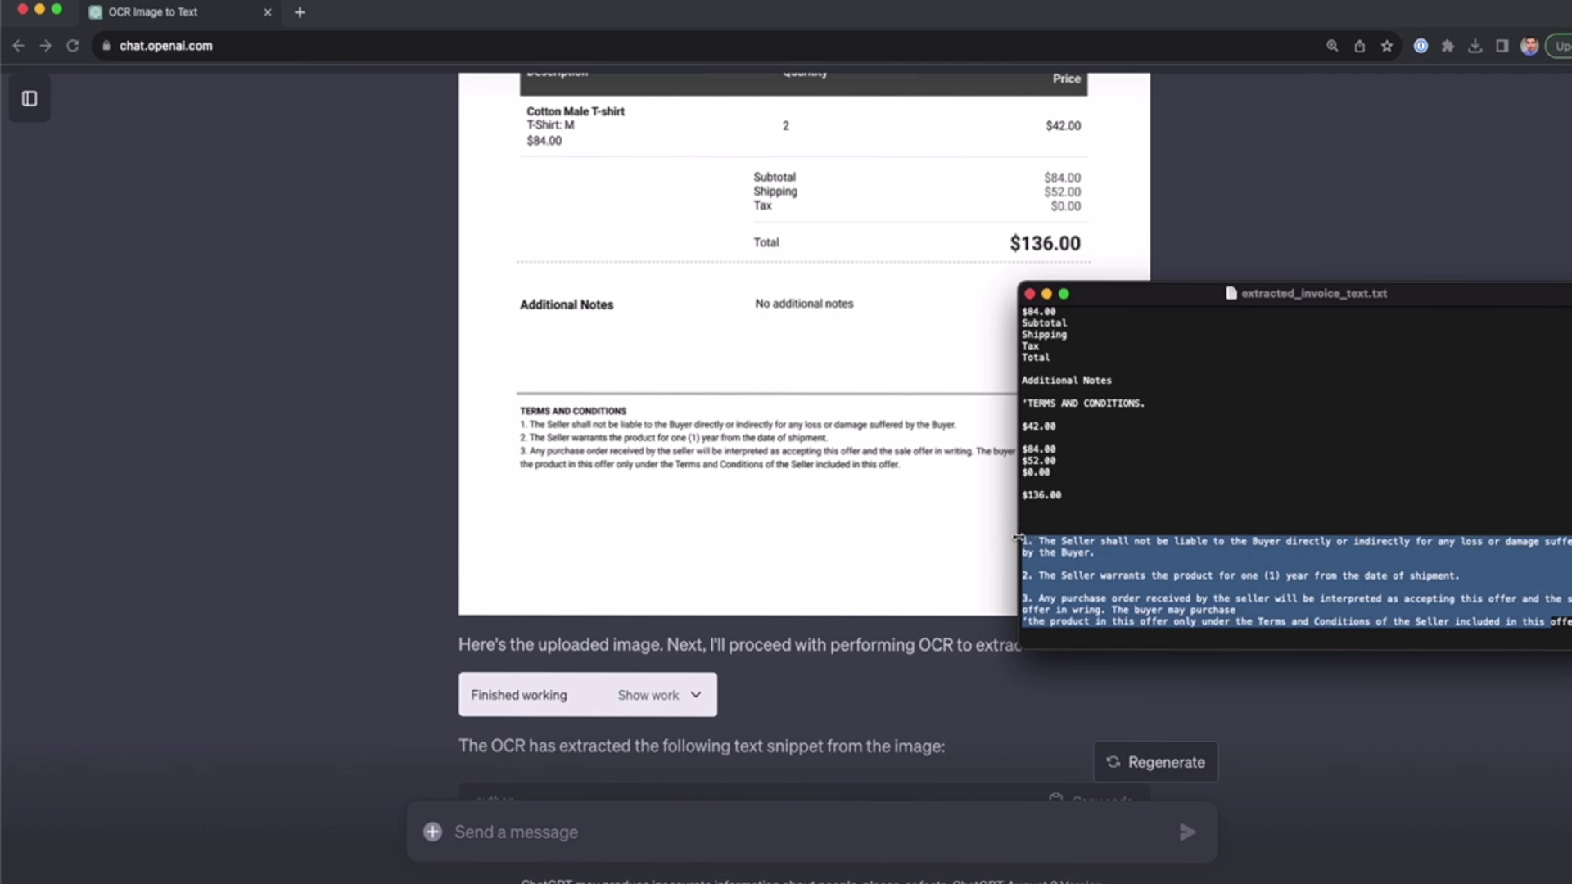
click(330, 440)
scroll(514, 486, up, 15)
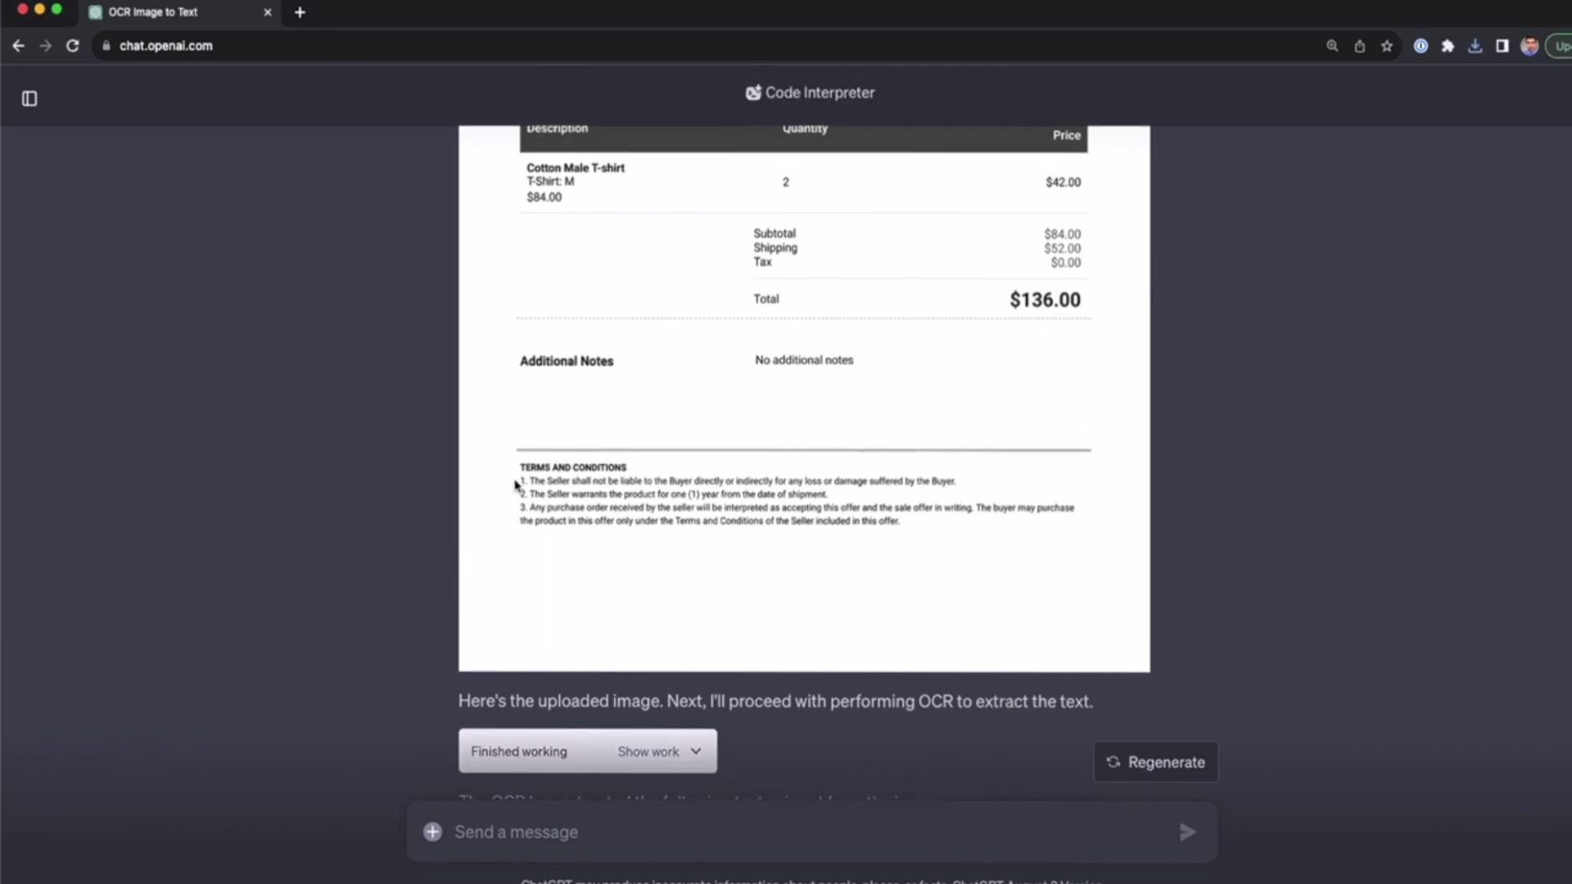
Attach cat.jpeg from the Video folder after previewing it at full size
scroll(515, 486, down, 15)
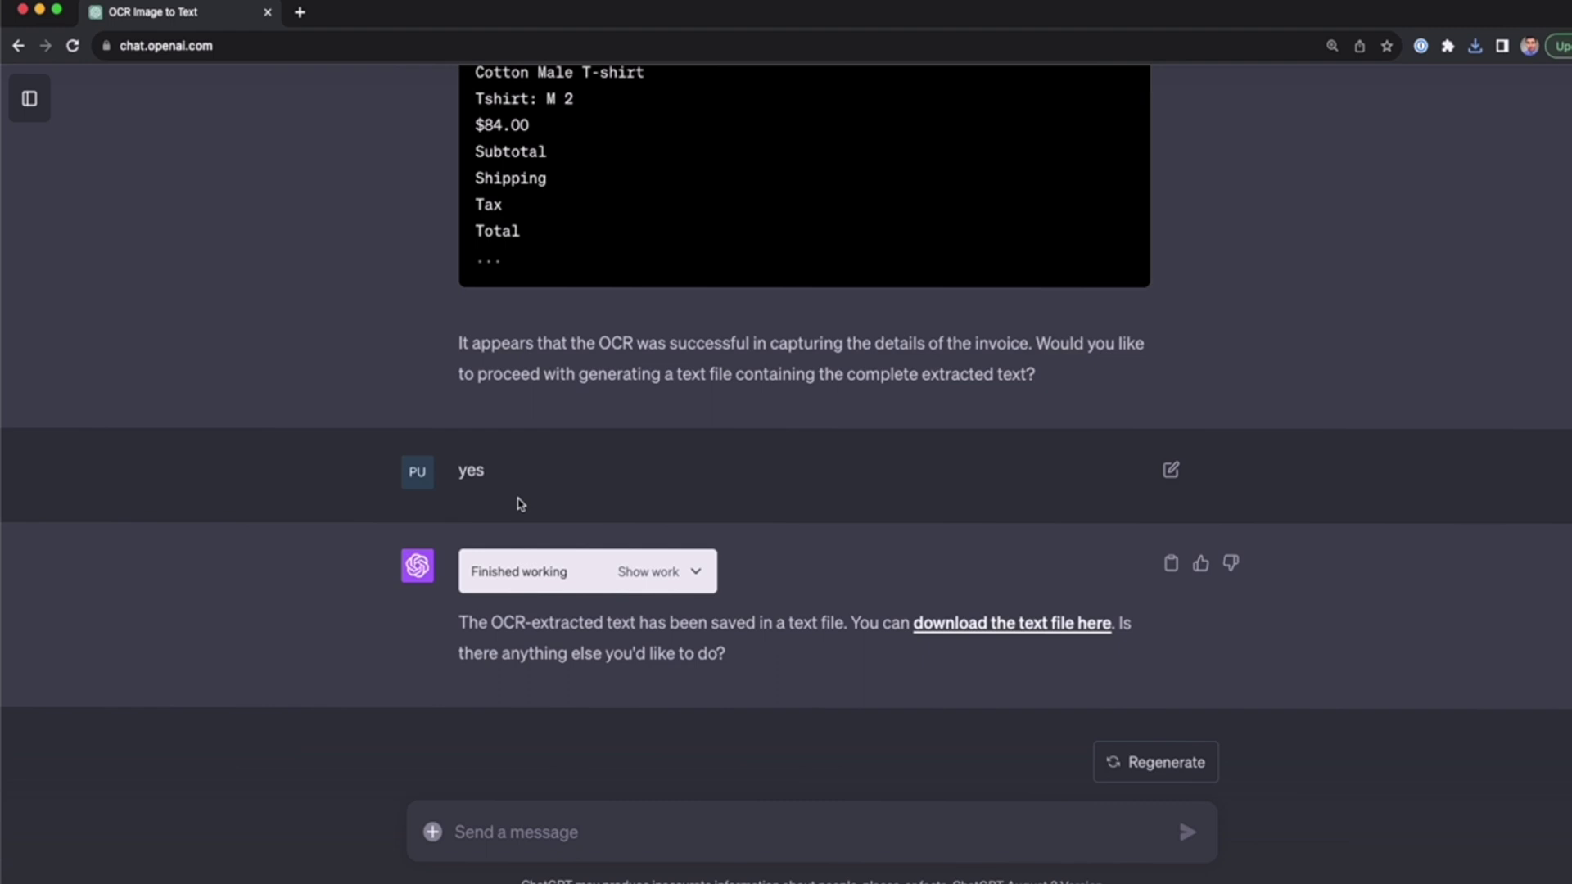
click(431, 833)
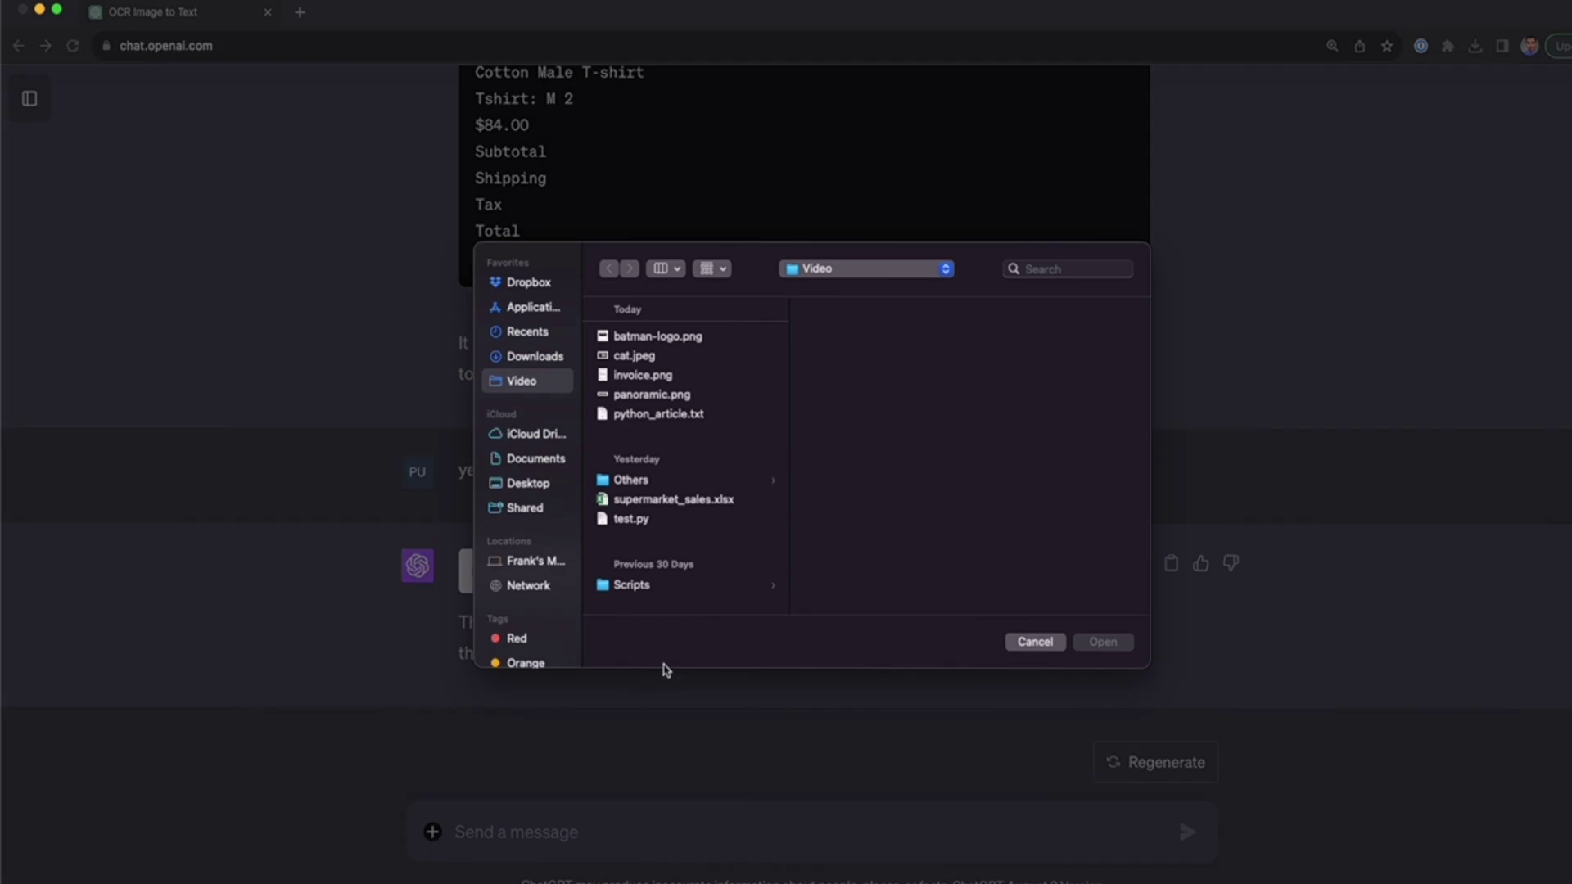
click(648, 358)
key(space)
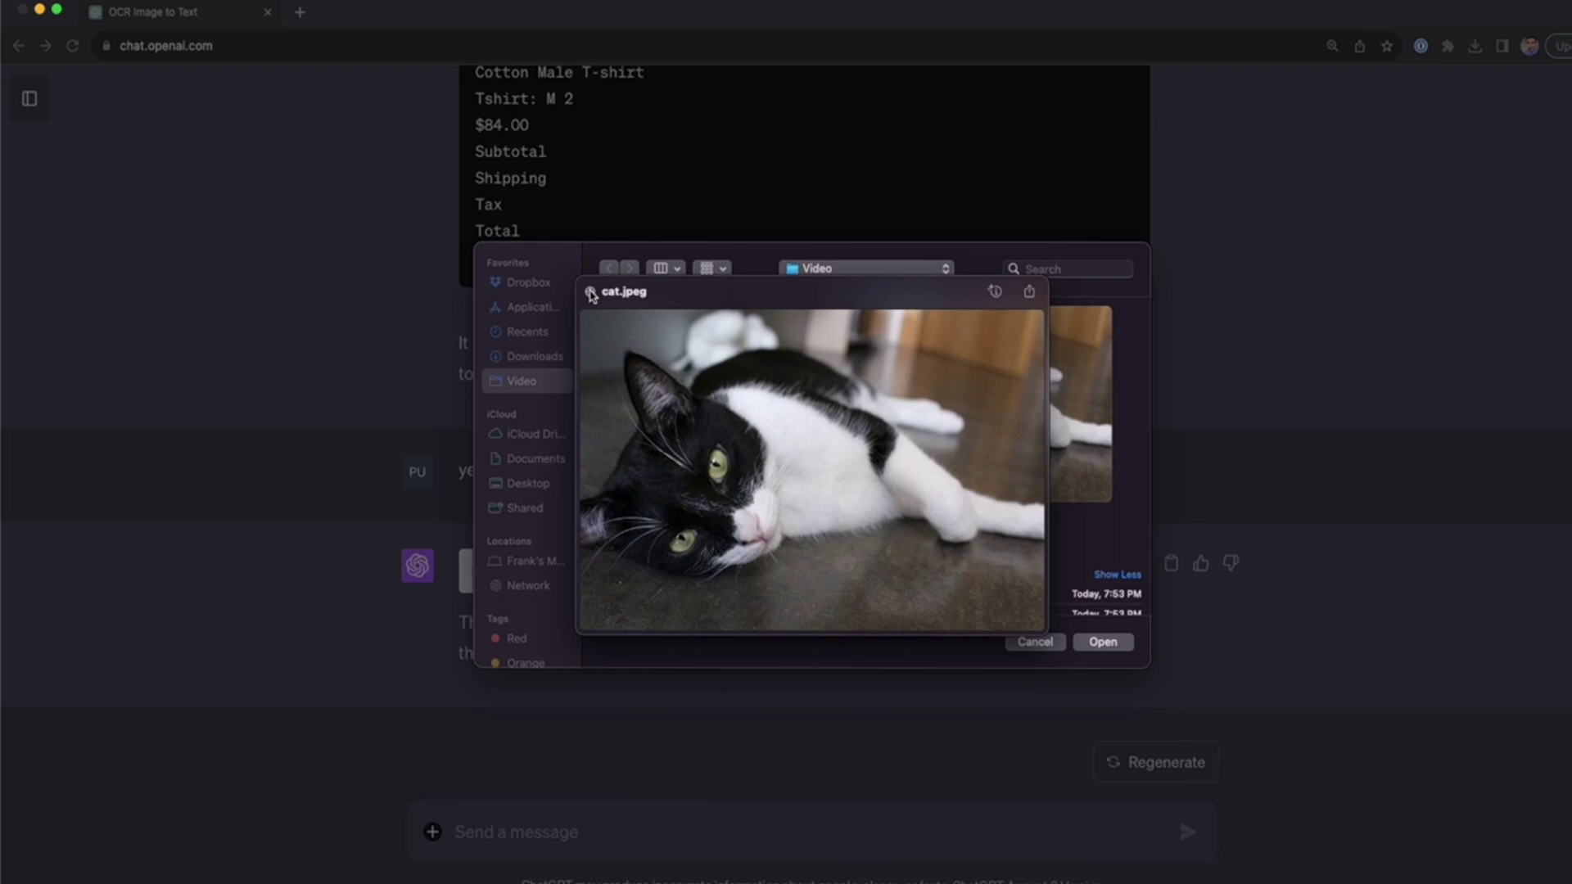
click(590, 292)
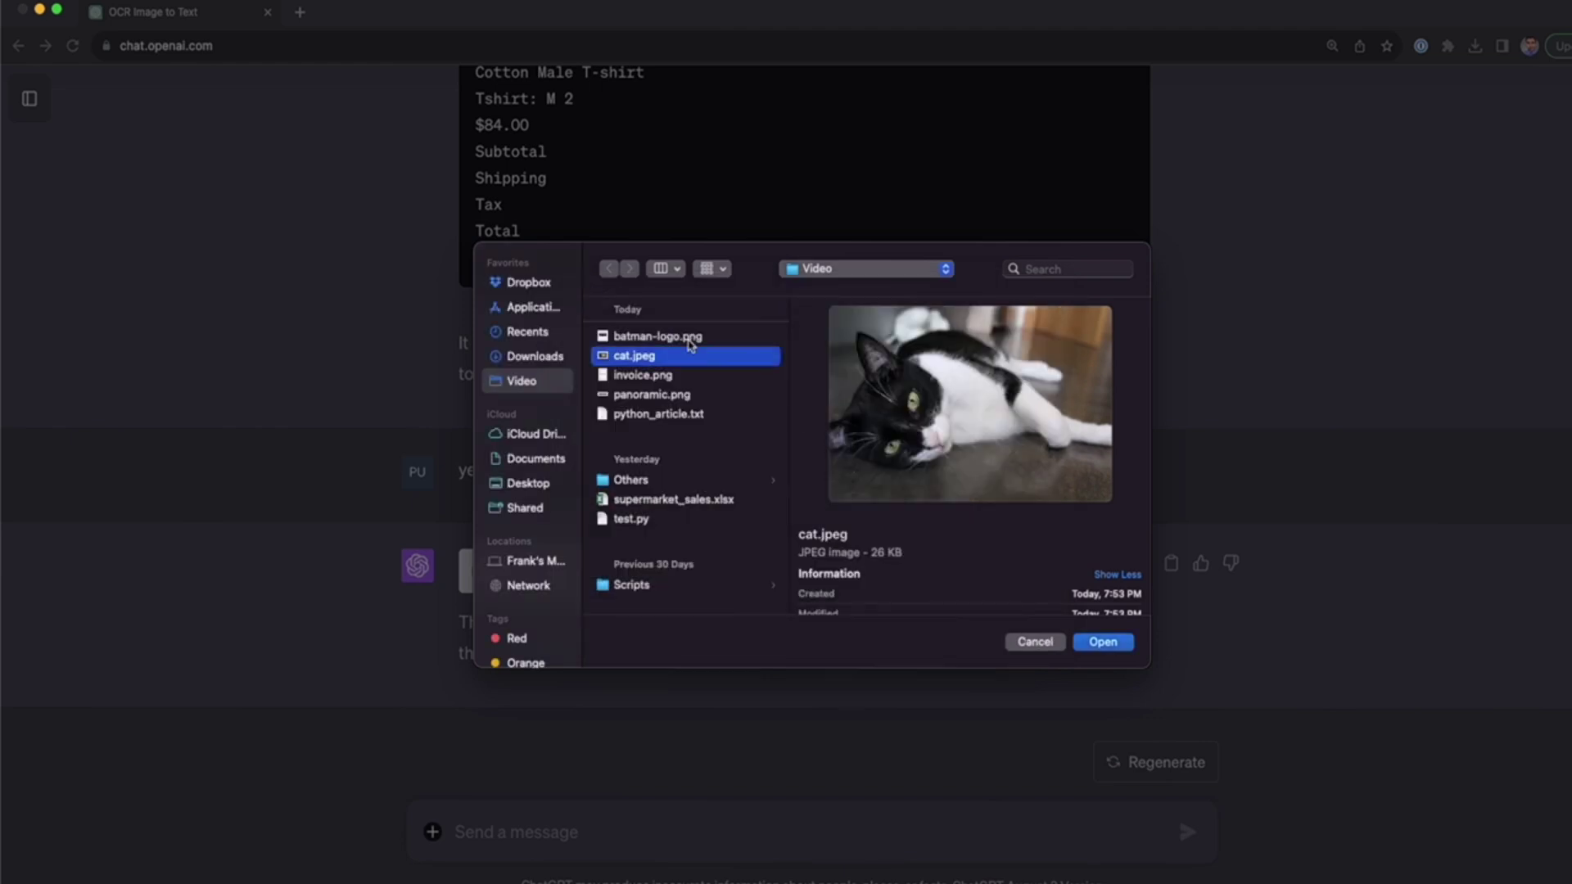
click(1101, 643)
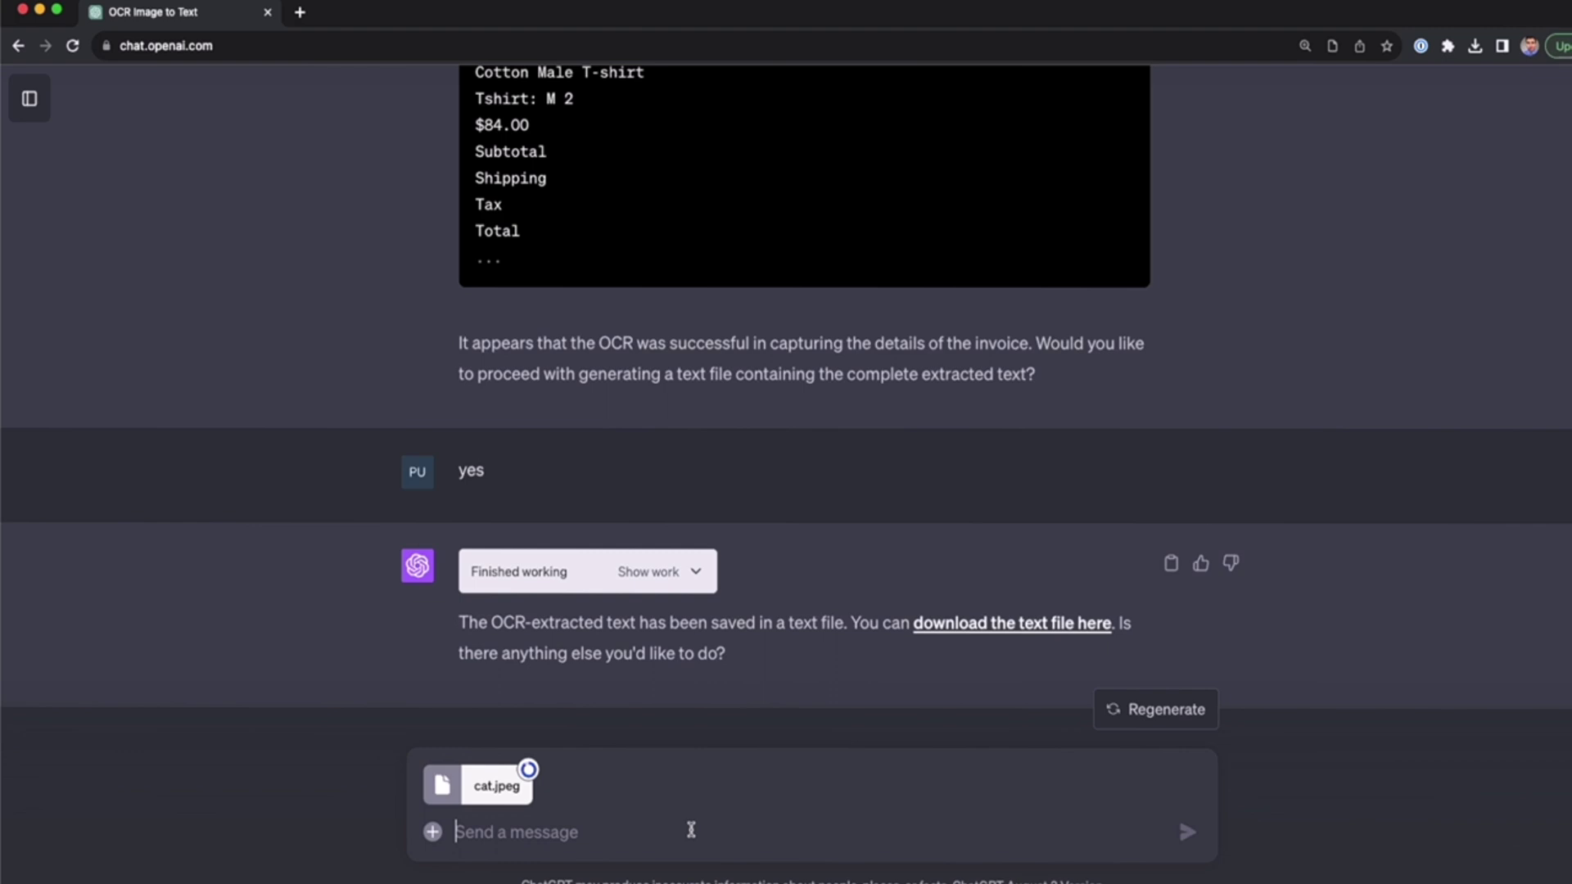
Send the pasted palette prompt edited to extract the top 5 colors from 'this' picture
text(Create a script that extracts the top X colors from a picture. Then make it into a palette.png to download)
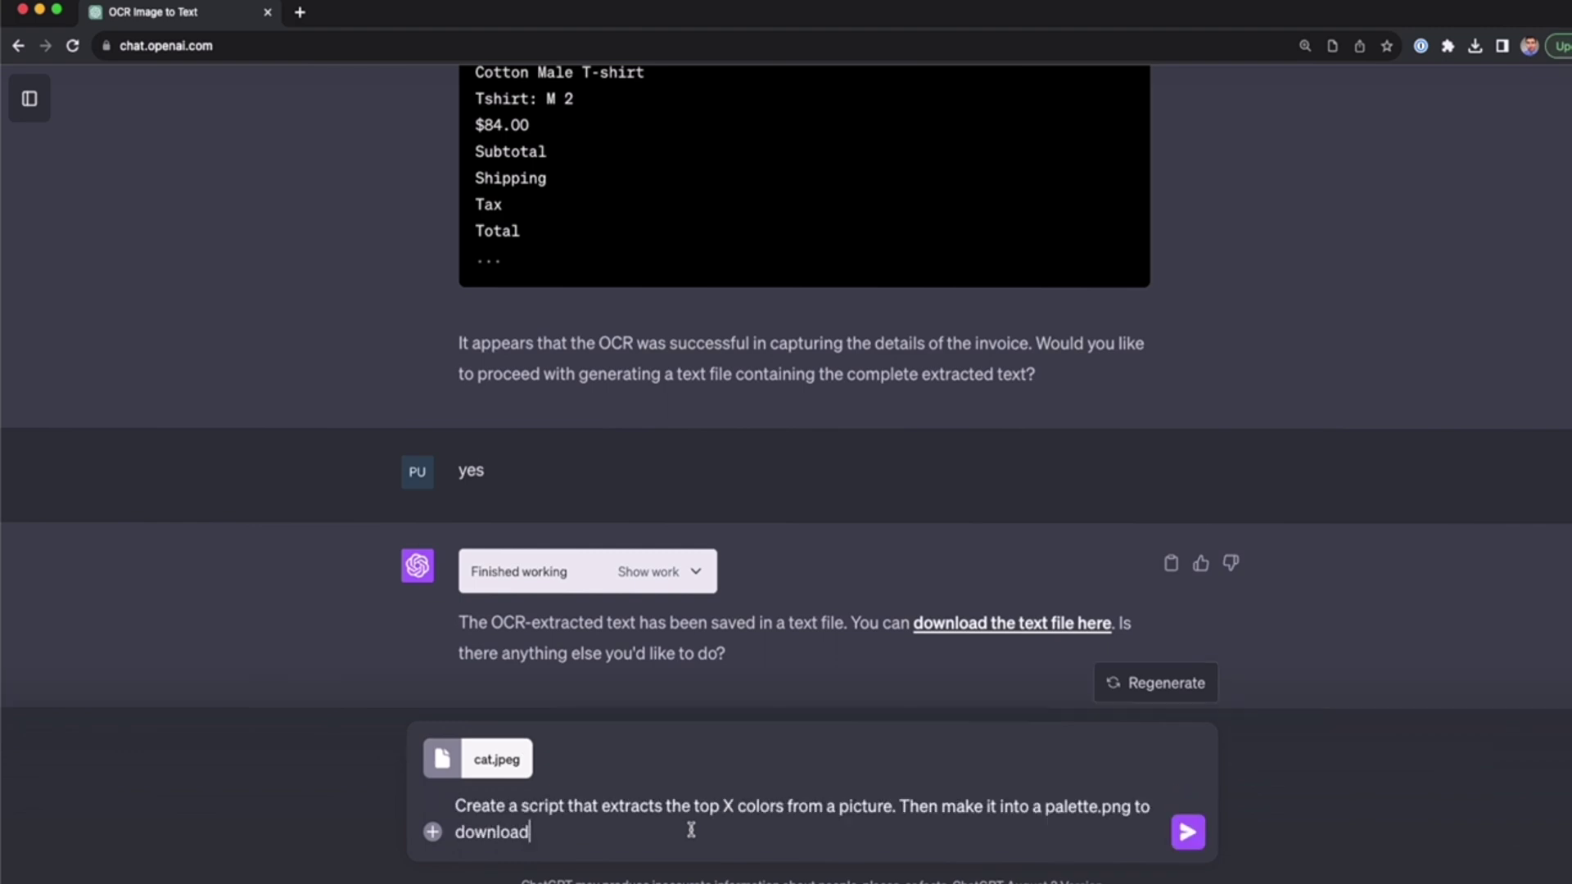
drag(533, 832, 453, 811)
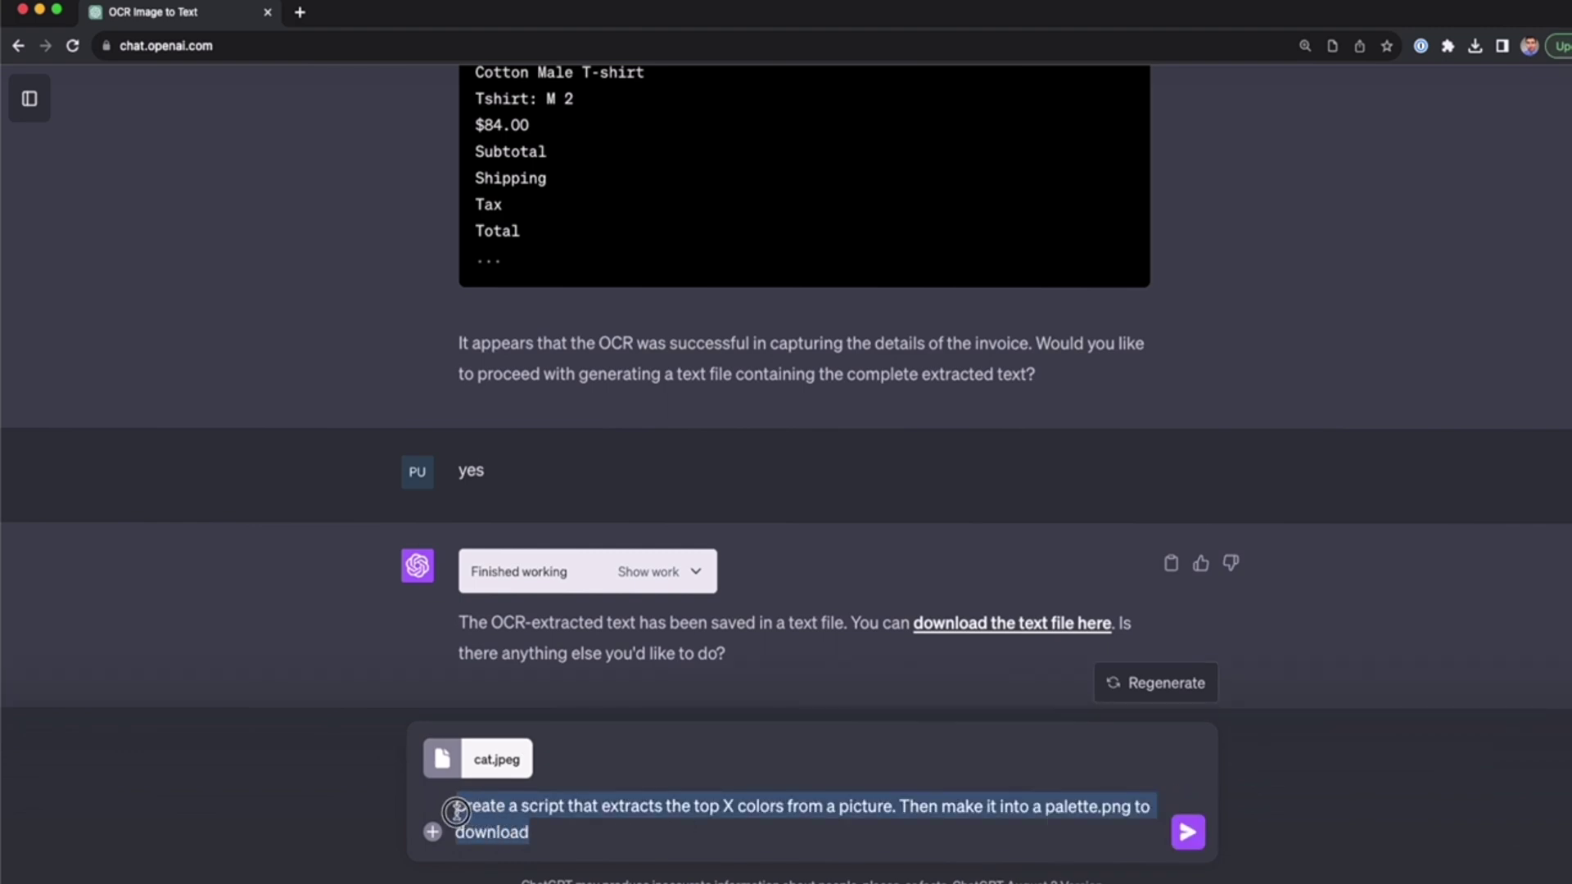
click(729, 817)
key(BackSpace)
text(5)
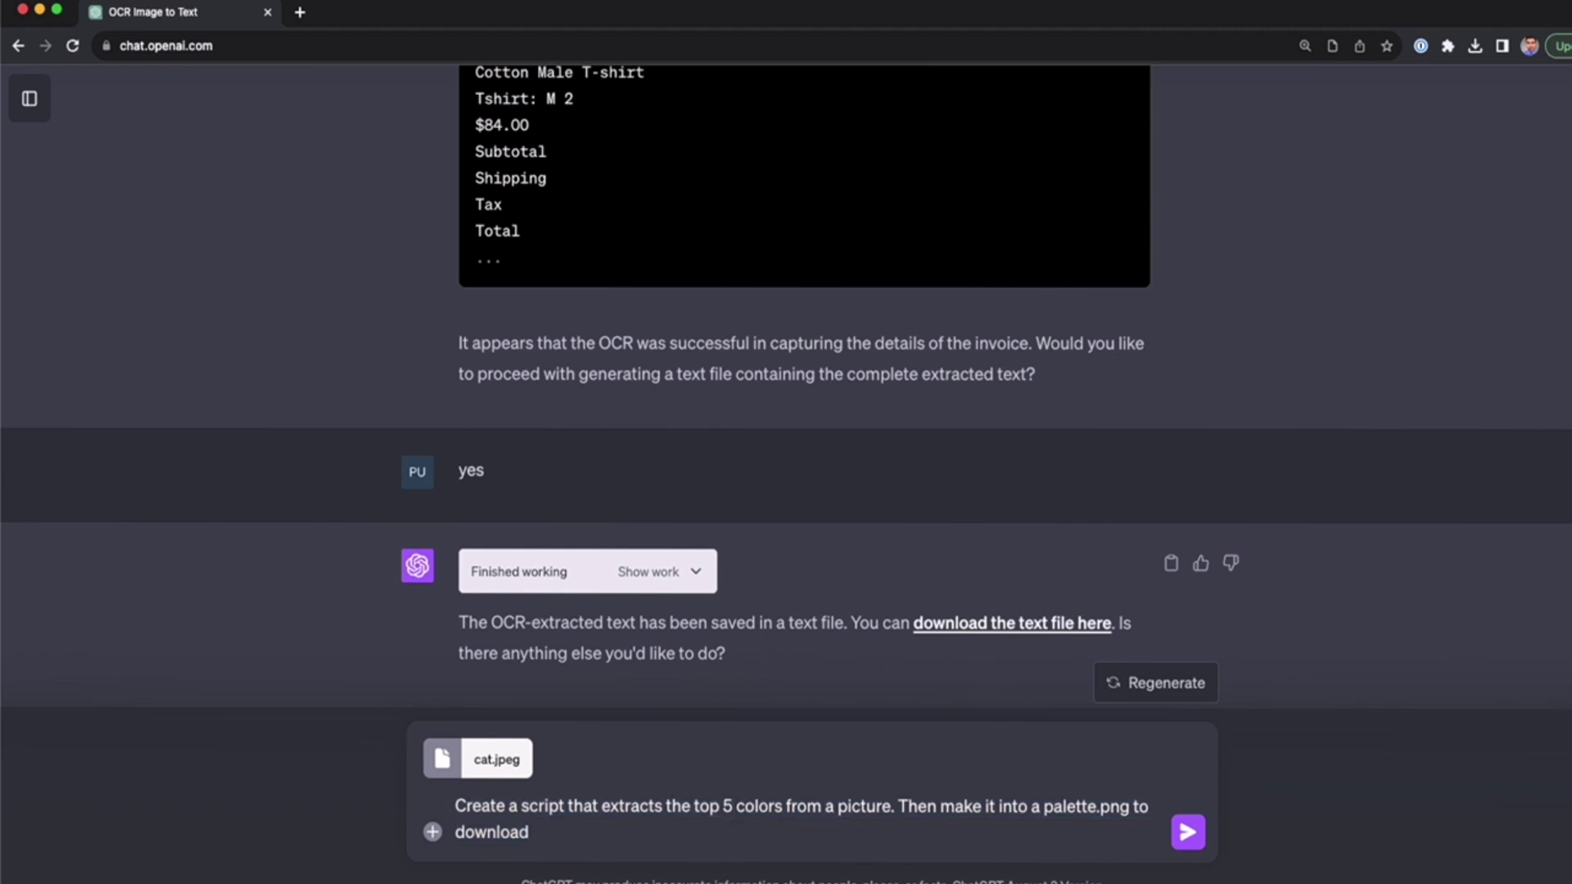
click(841, 809)
key(BackSpace)
text(this)
key(alt+Right)
key(alt+Right)
key(alt+Right)
key(alt+Right)
key(alt+Right)
key(alt+Right)
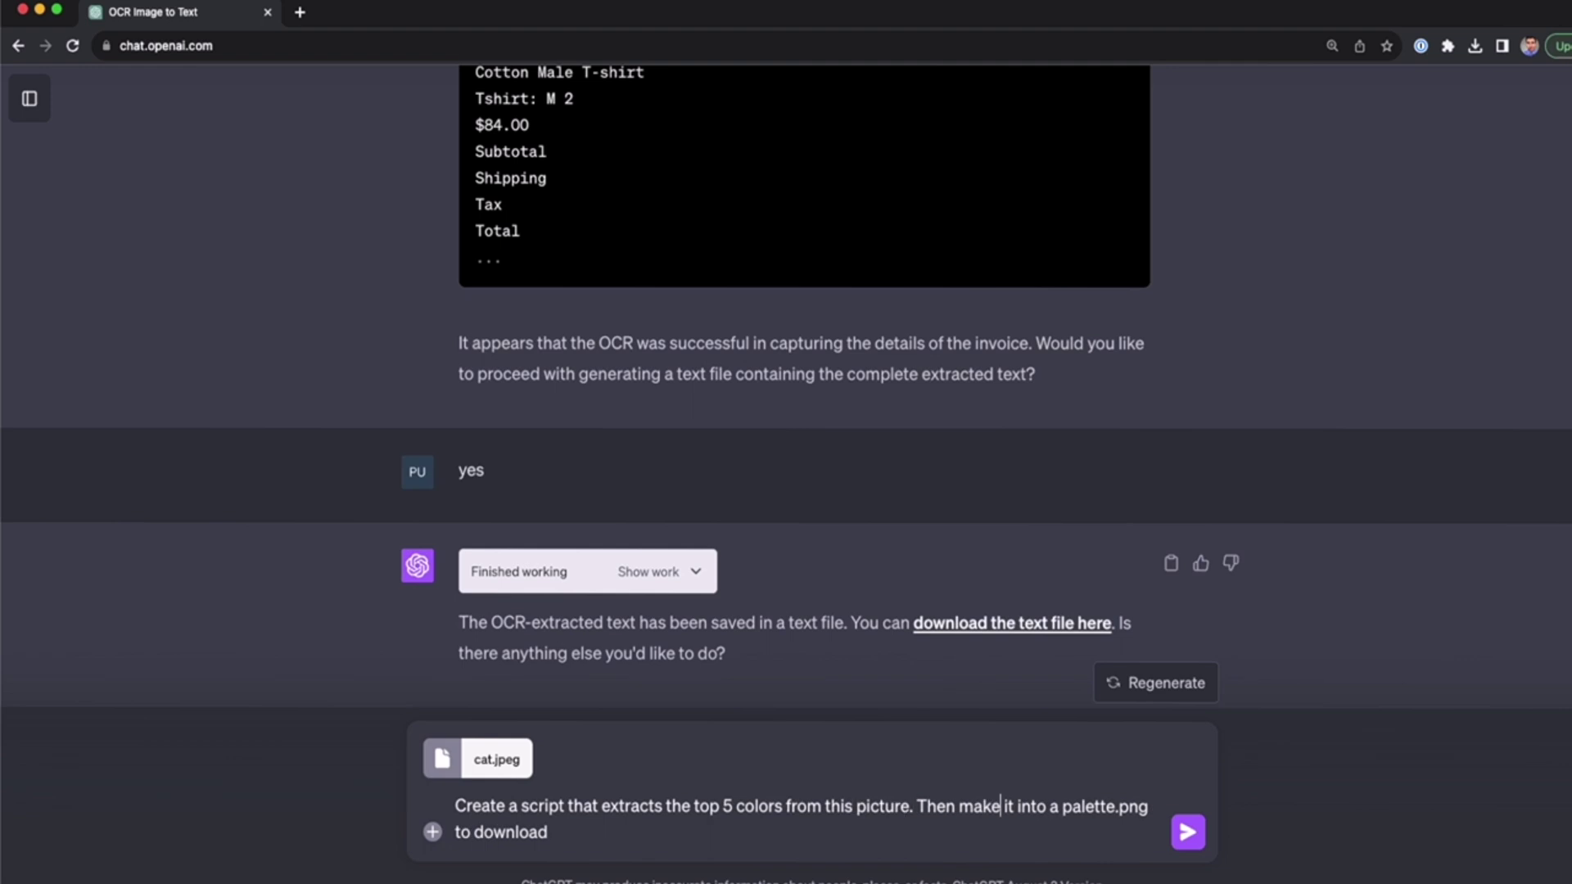
key(shift+super+Down)
key(Right)
key(Return)
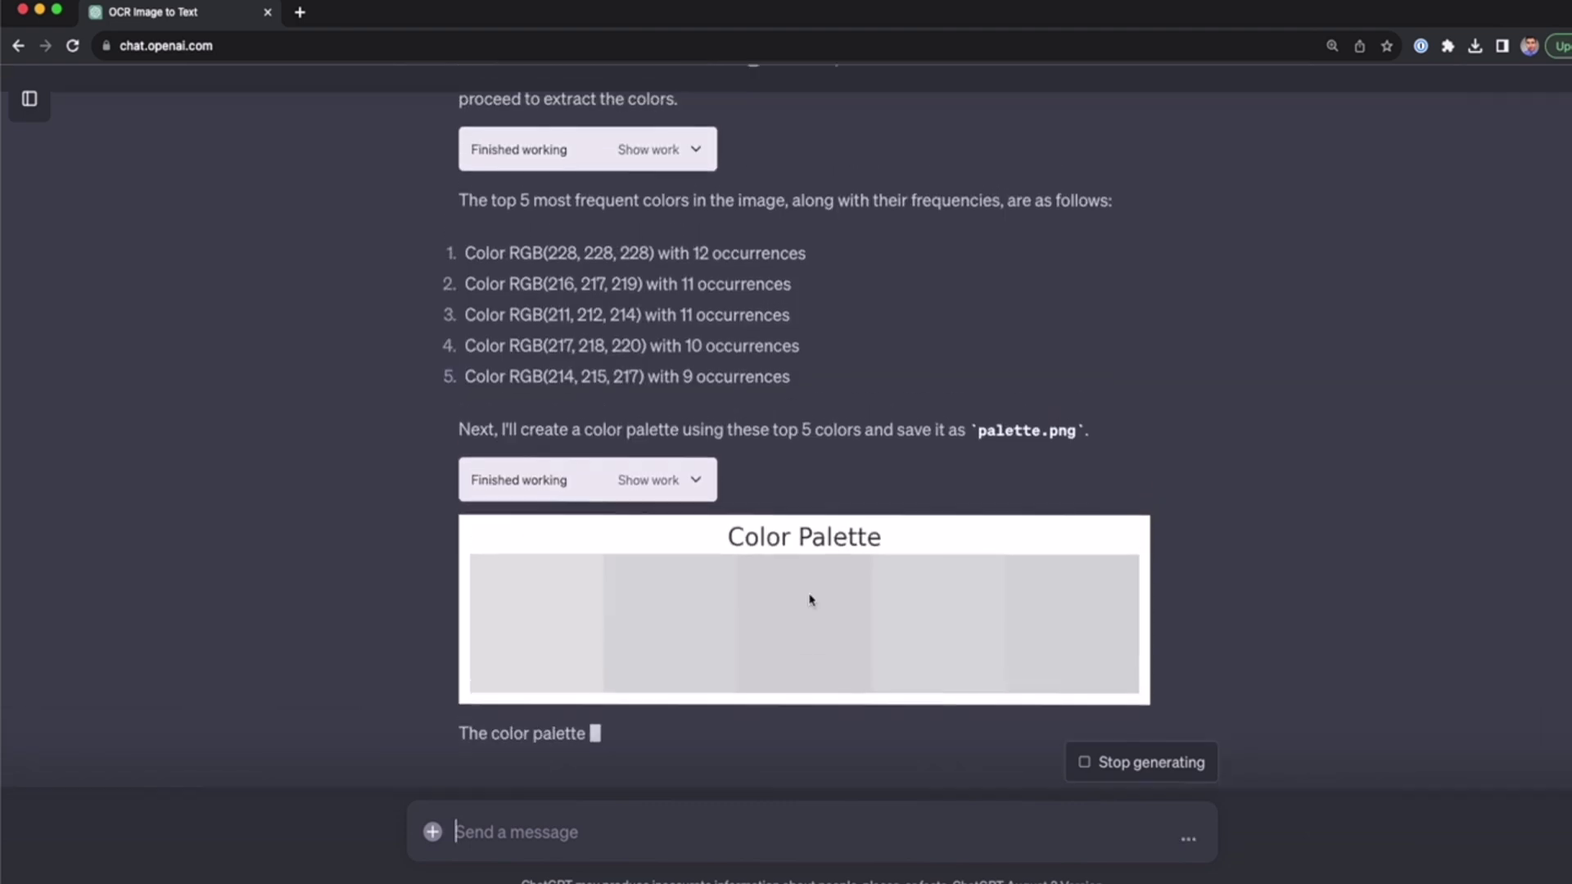
Review the reply listing the 5 most frequent RGB colors in the cat photo
scroll(810, 600, up, 2)
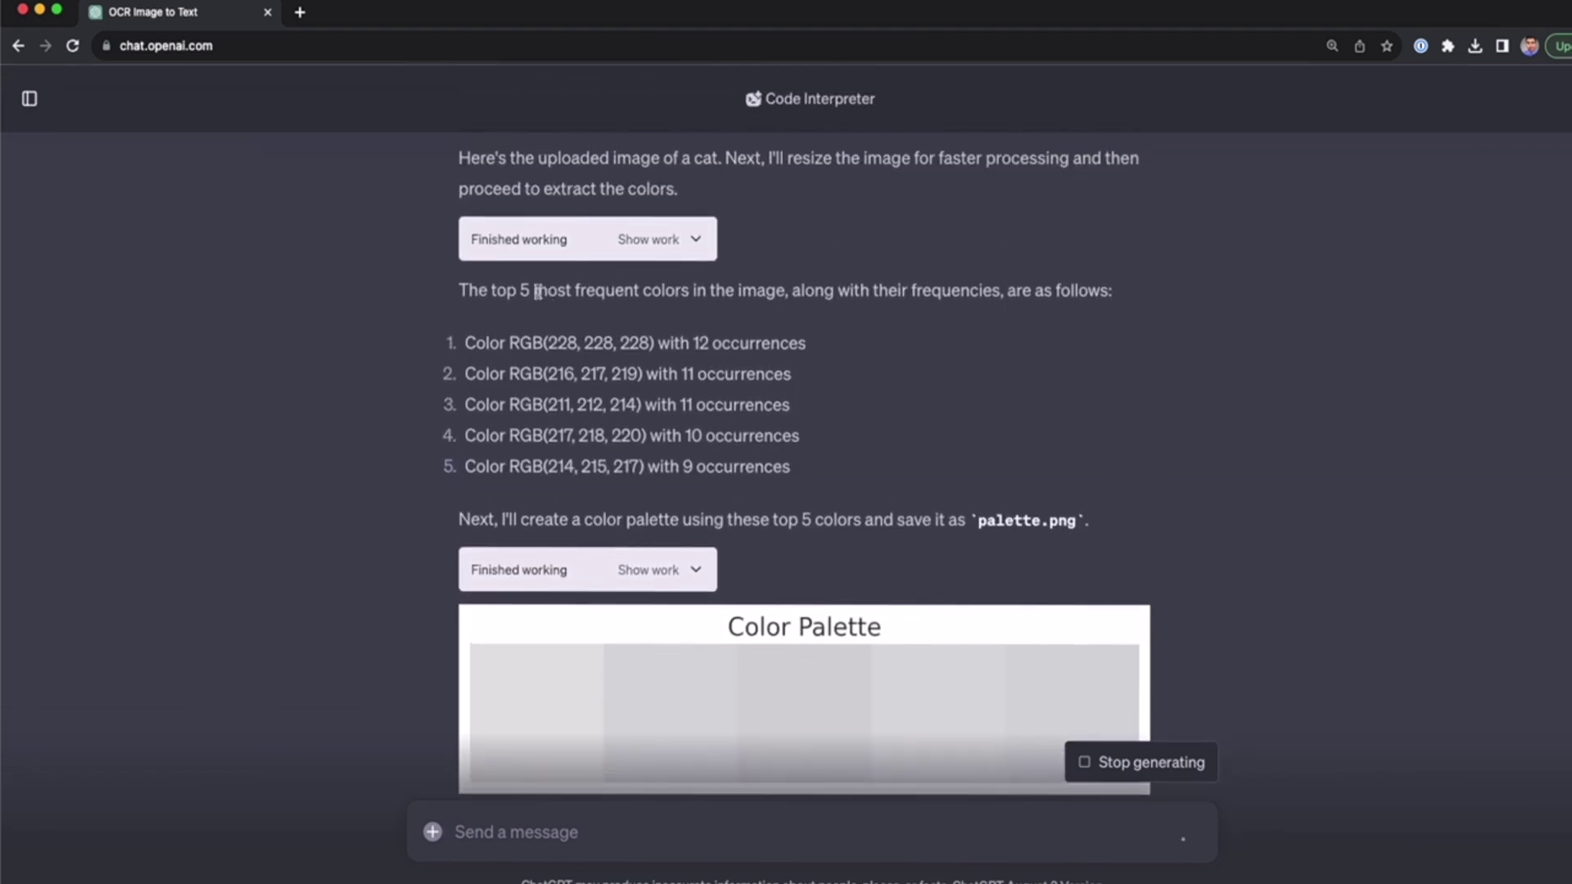
drag(519, 291, 788, 297)
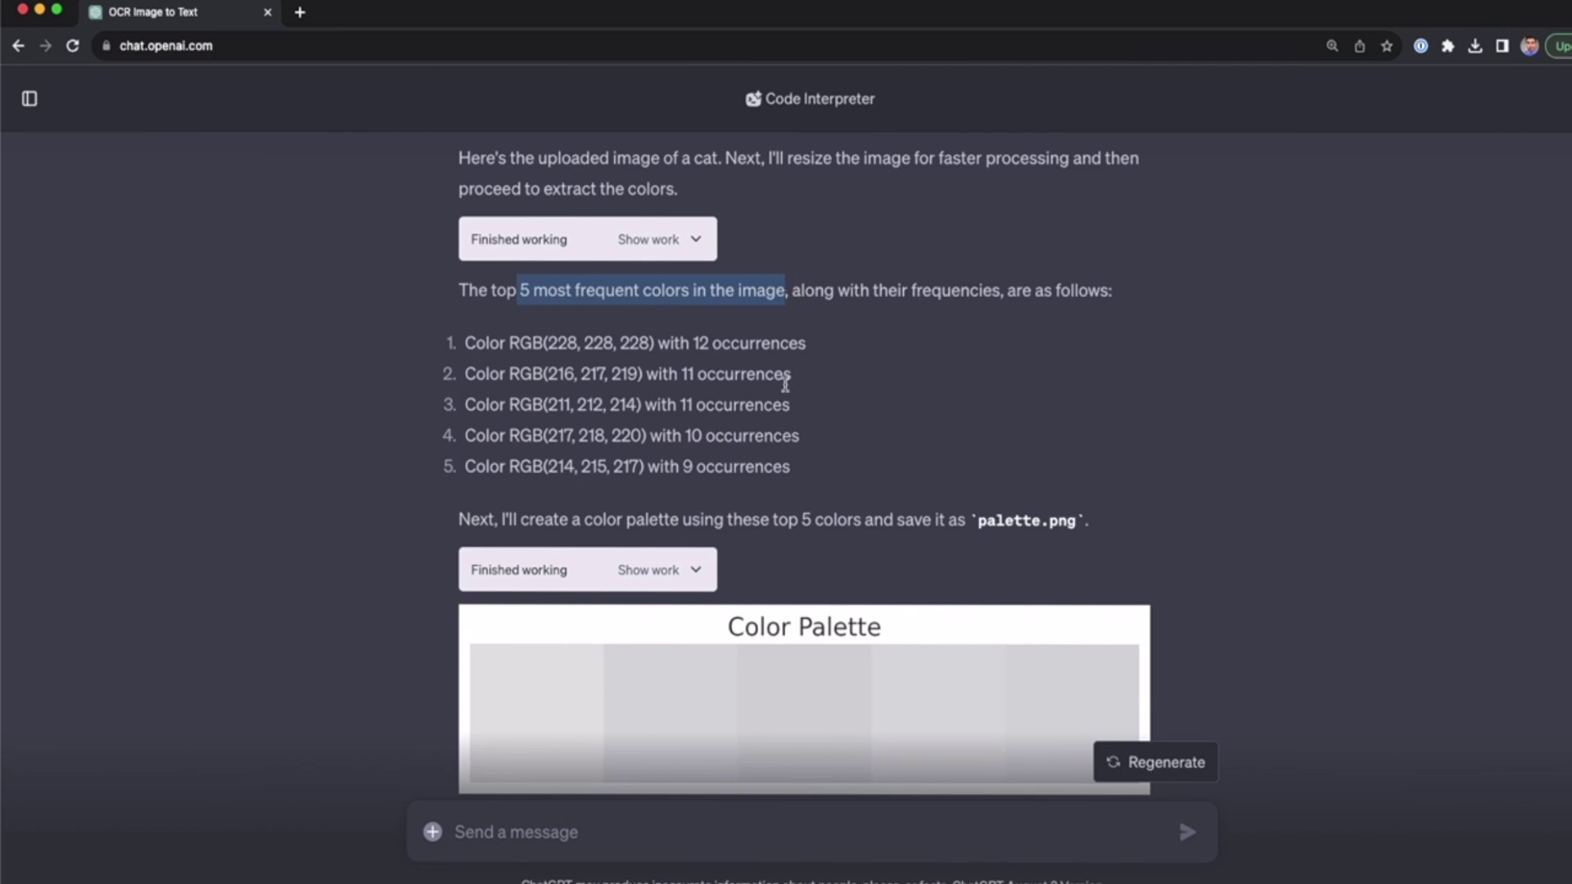
scroll(802, 488, down, 3)
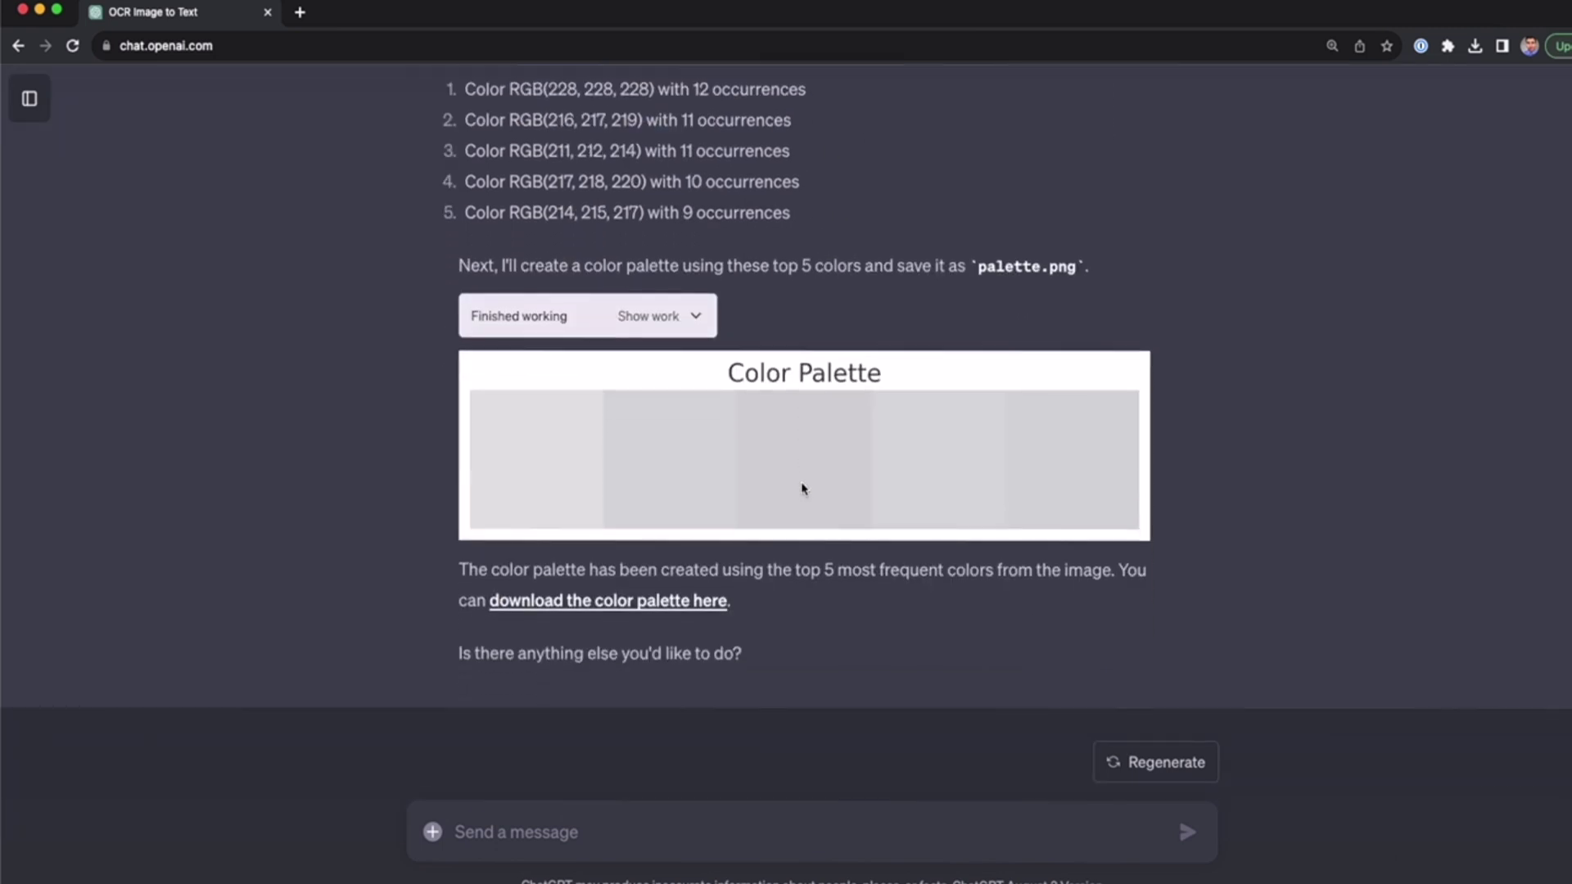
scroll(803, 489, up, 1)
scroll(634, 604, down, 1)
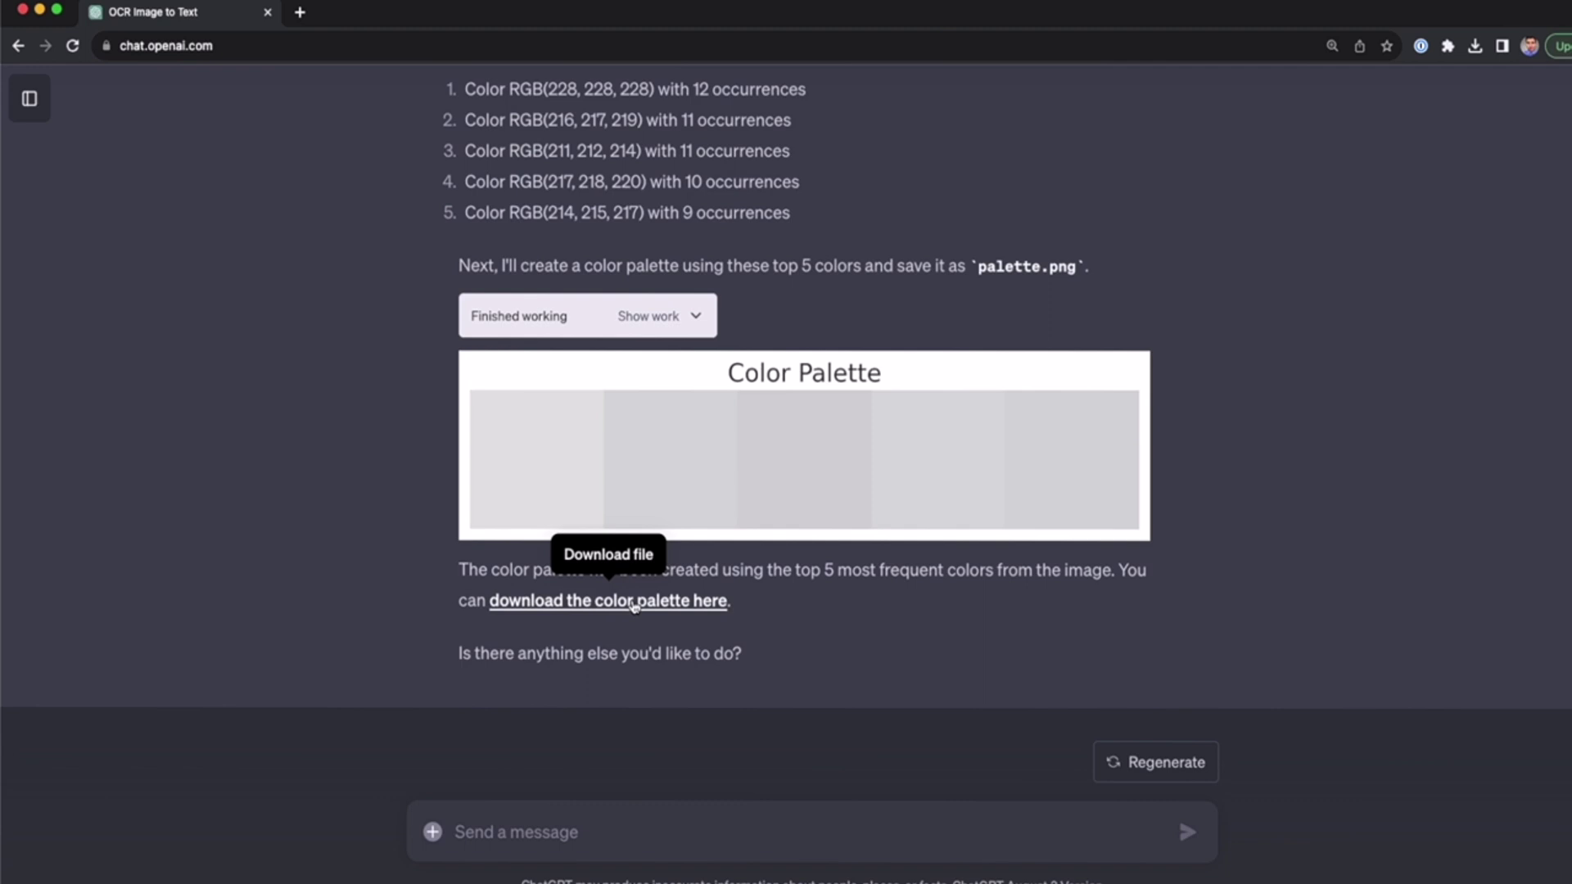
Download palette.png and inspect it in Preview before closing it
click(640, 603)
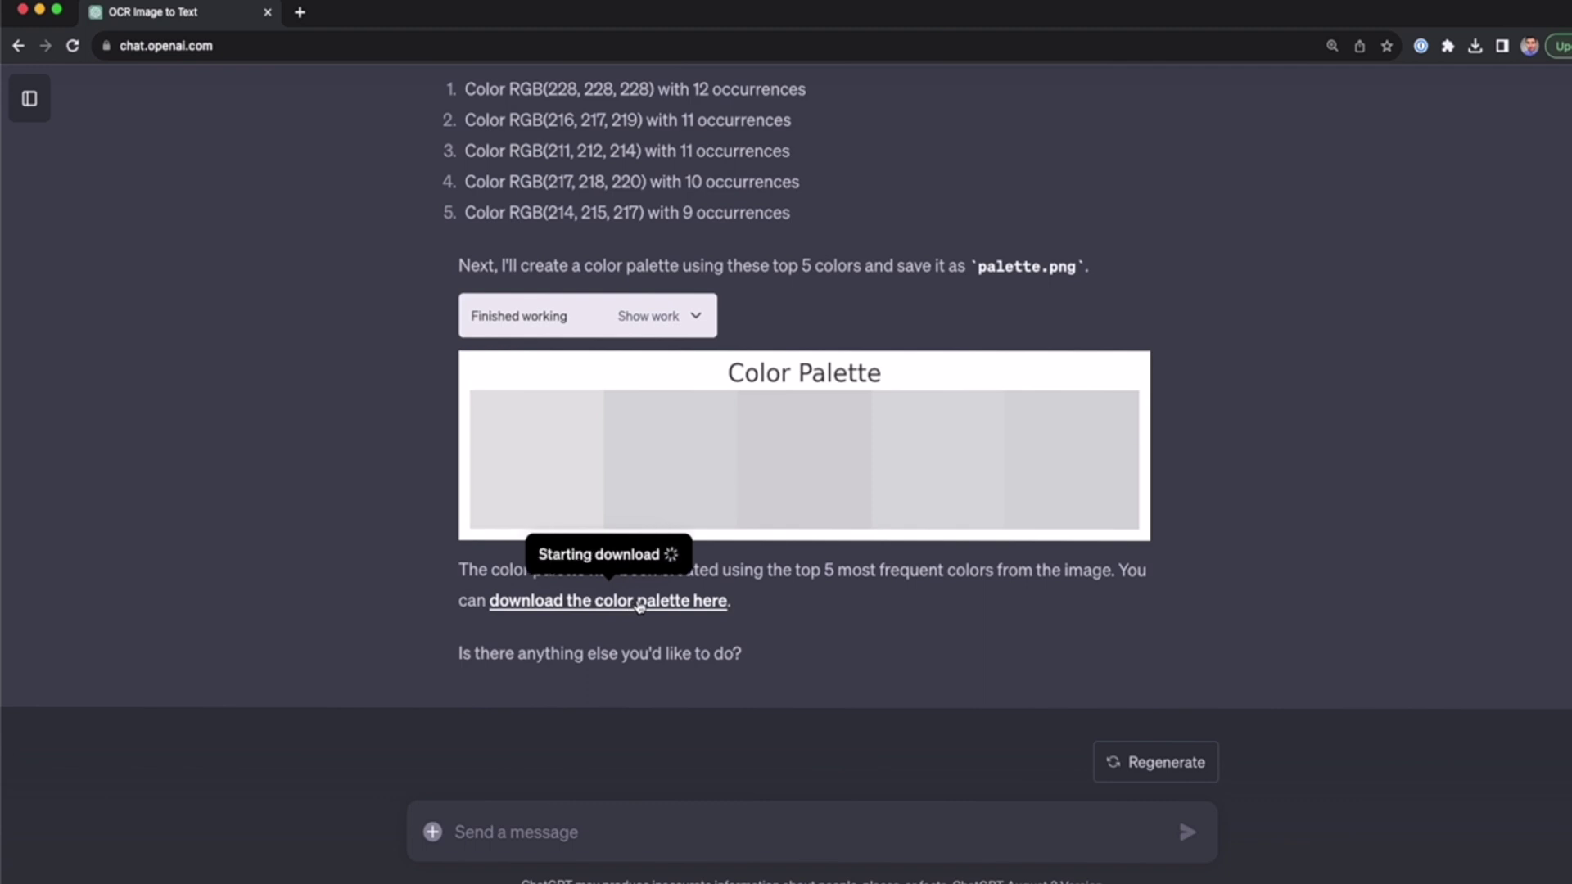
click(1341, 100)
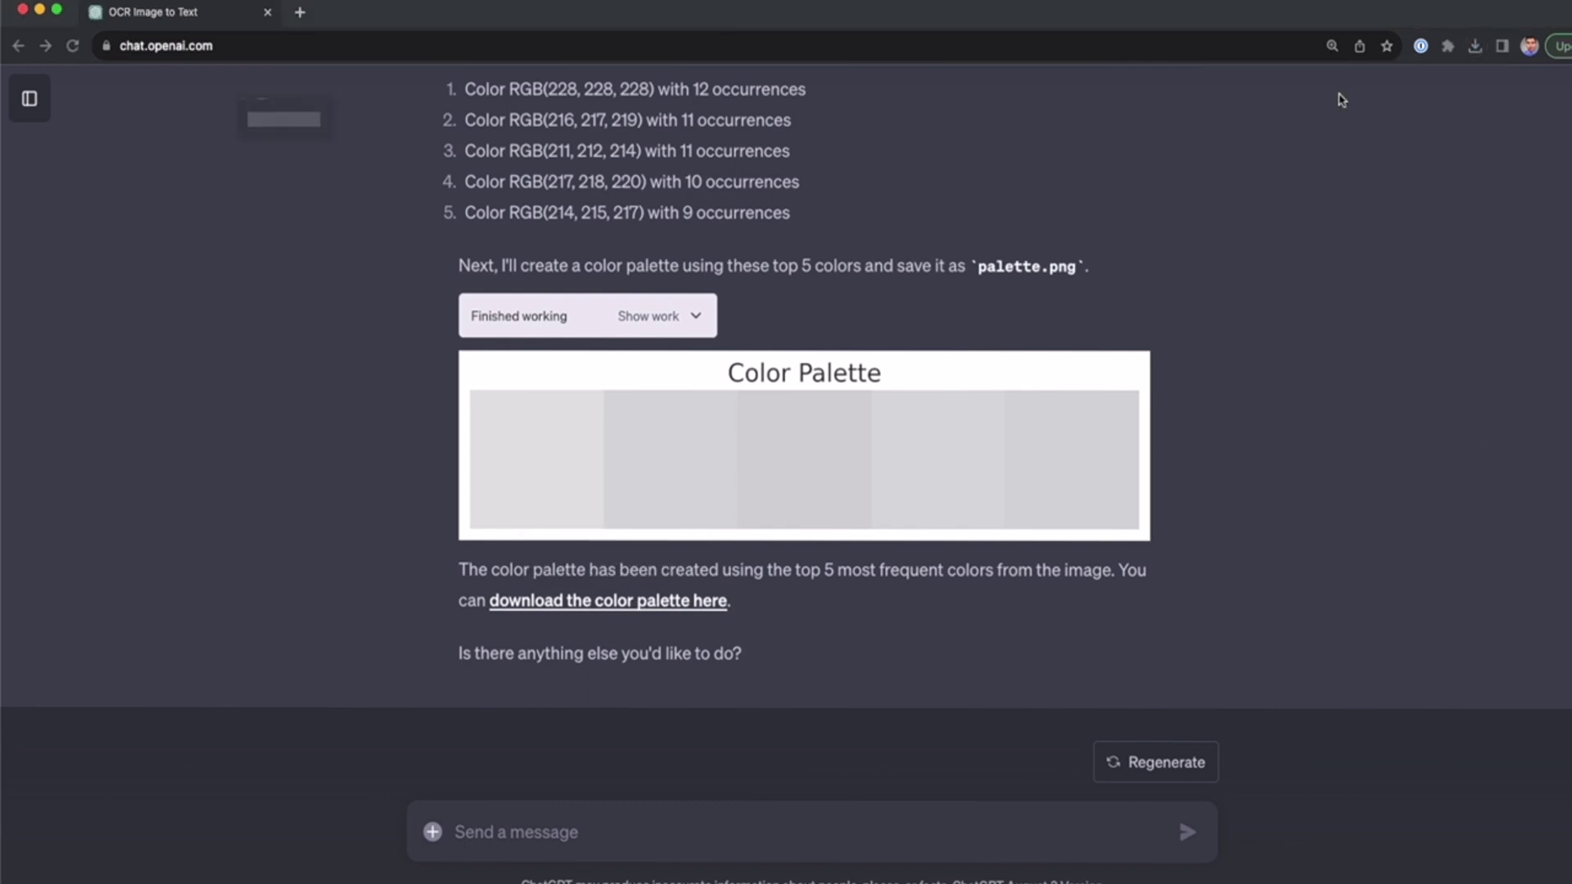
click(231, 26)
drag(232, 26, 1103, 290)
click(894, 280)
scroll(877, 442, up, 15)
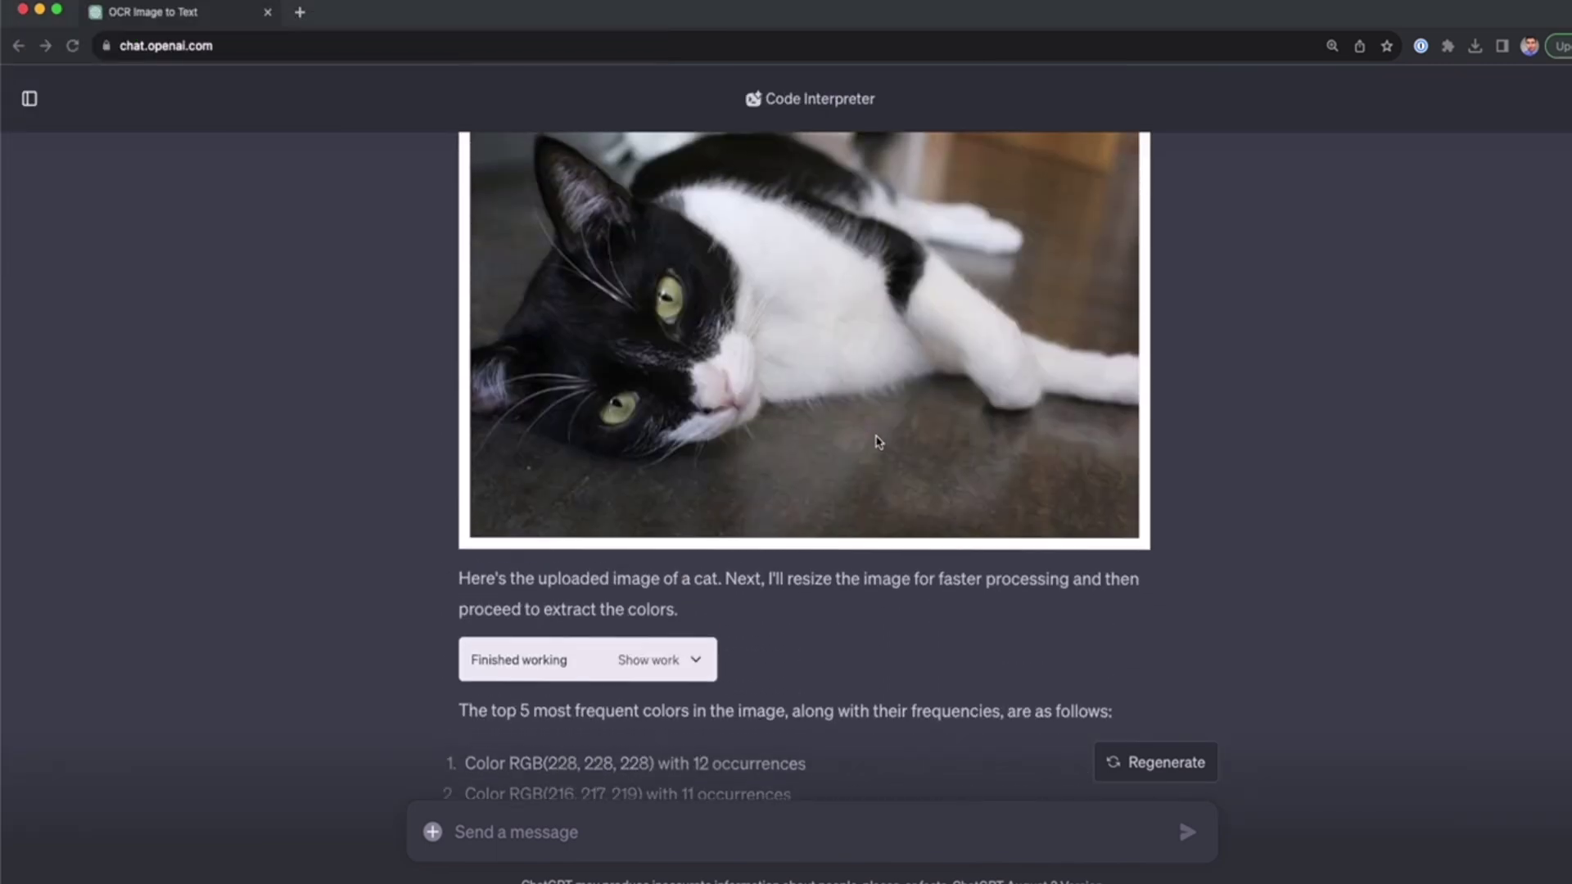
scroll(878, 442, up, 1)
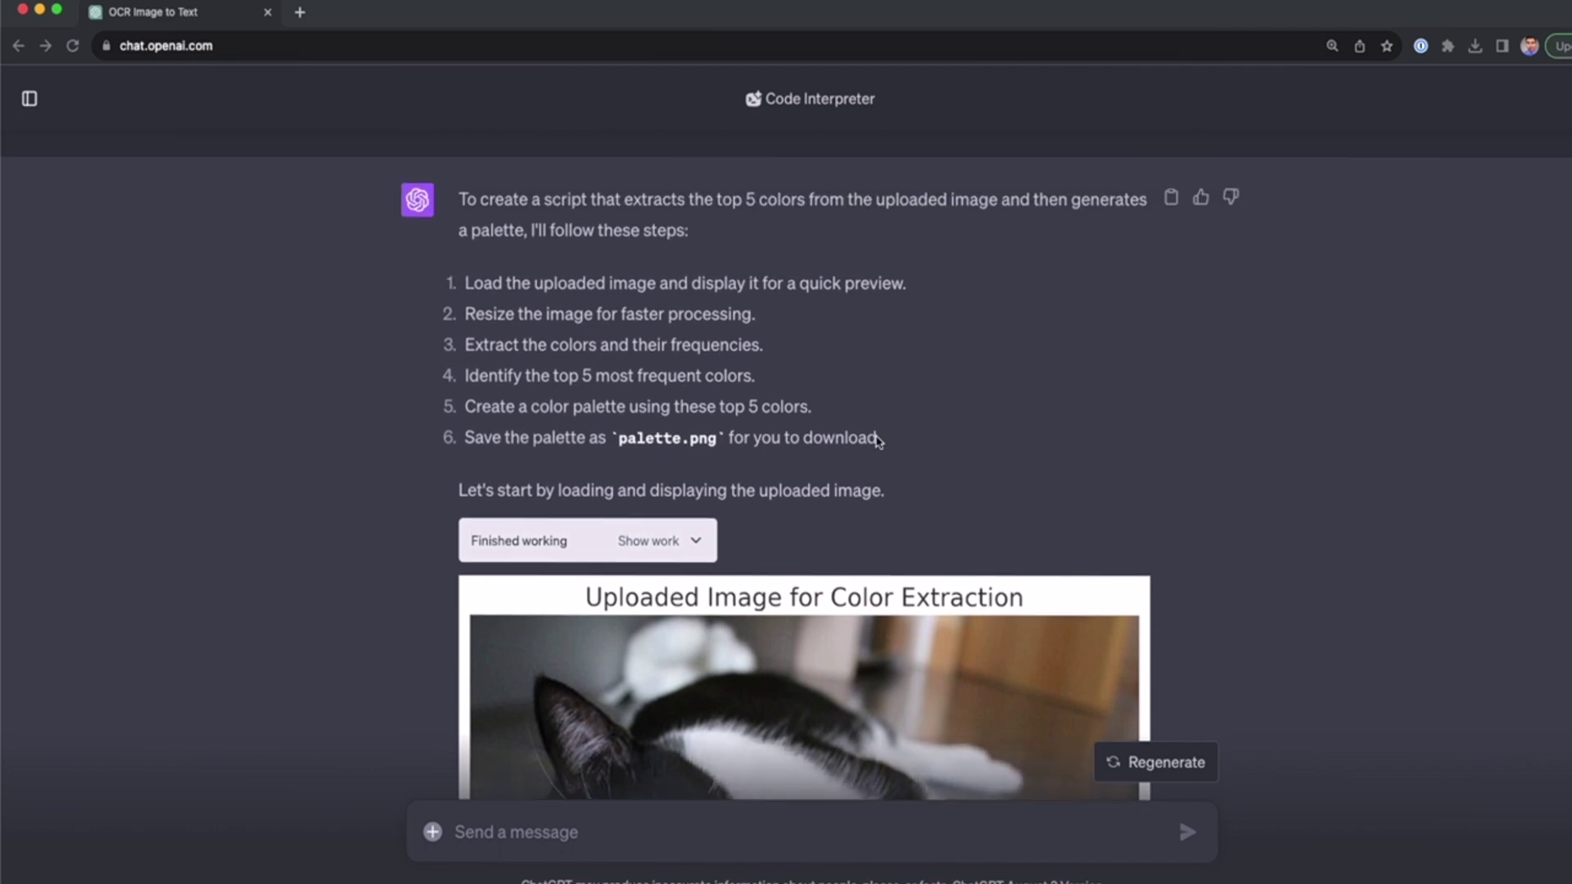
scroll(878, 438, down, 20)
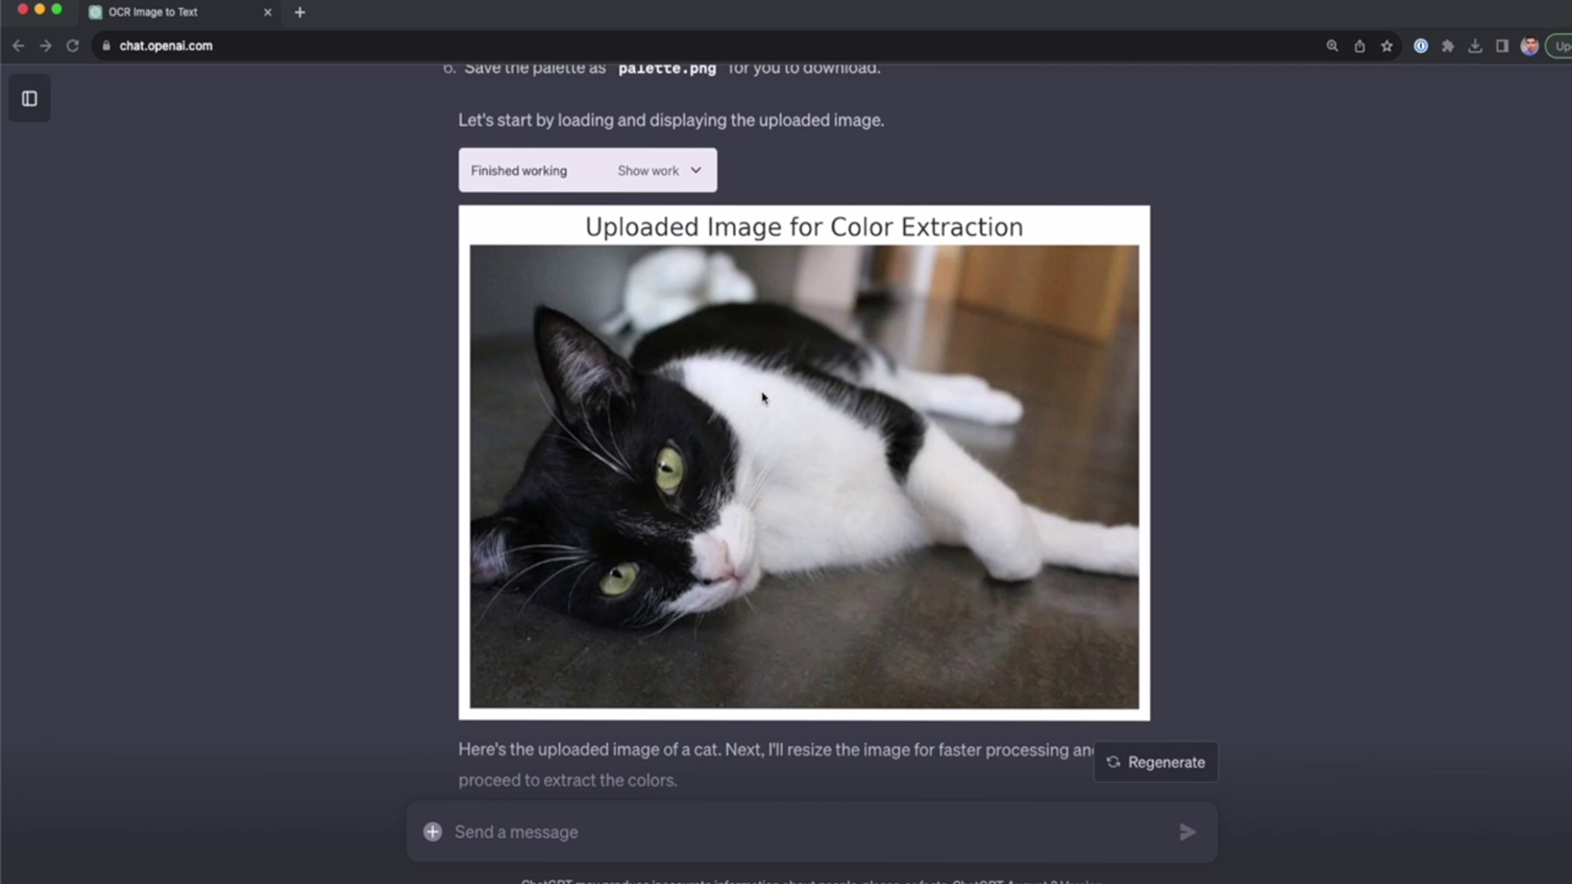
Send the prompt 'convert this image's color scale to grayscale' for the cat photo
click(656, 834)
text(convert this image's color scale to grayscale)
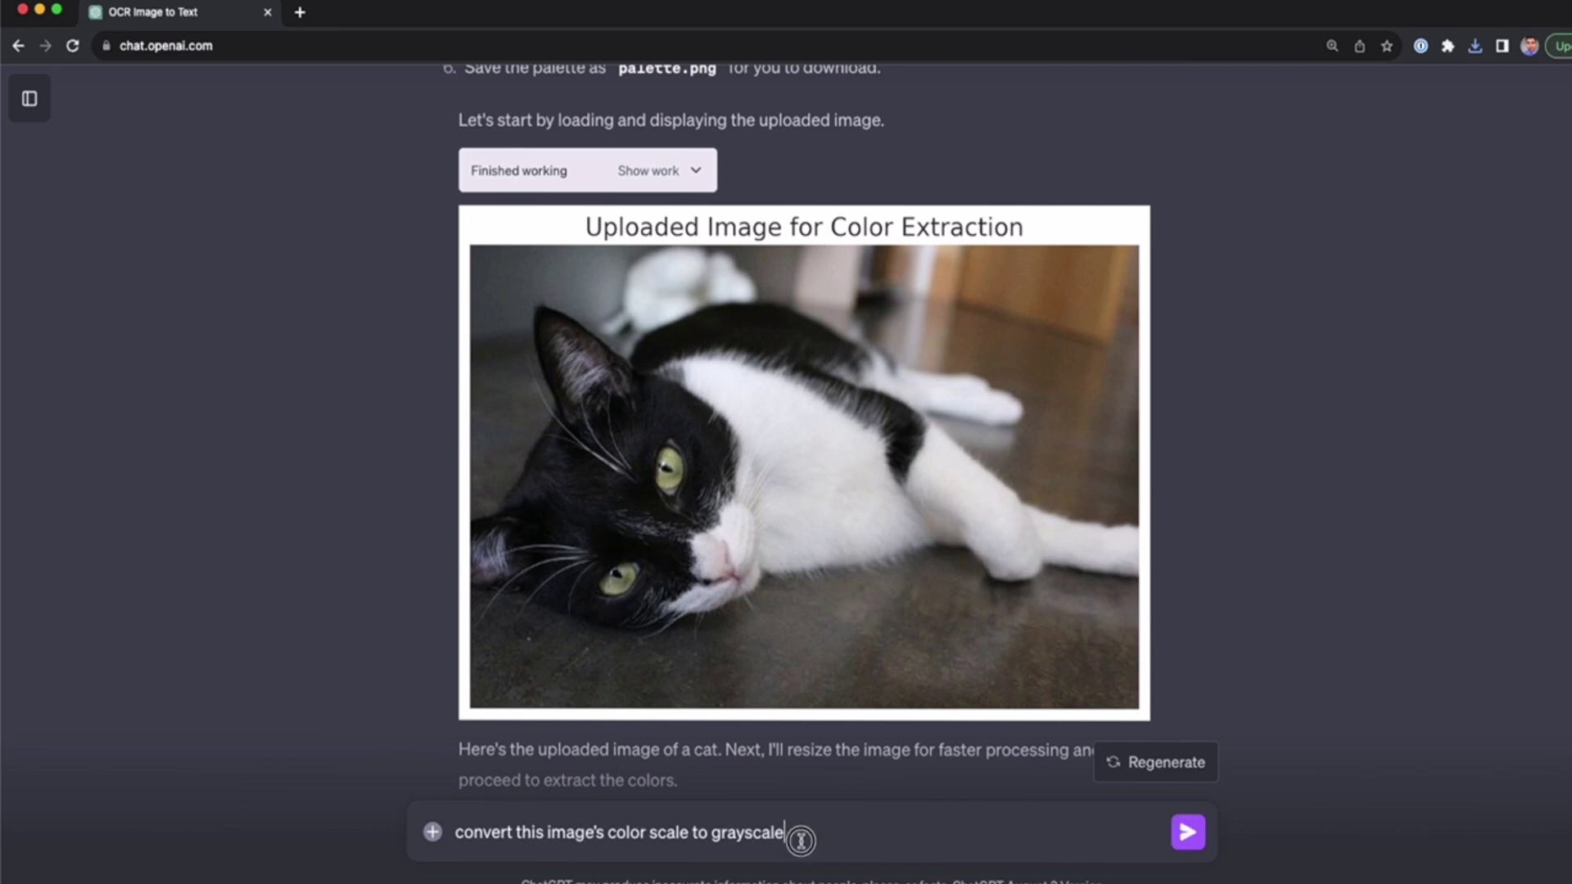
drag(799, 834, 462, 819)
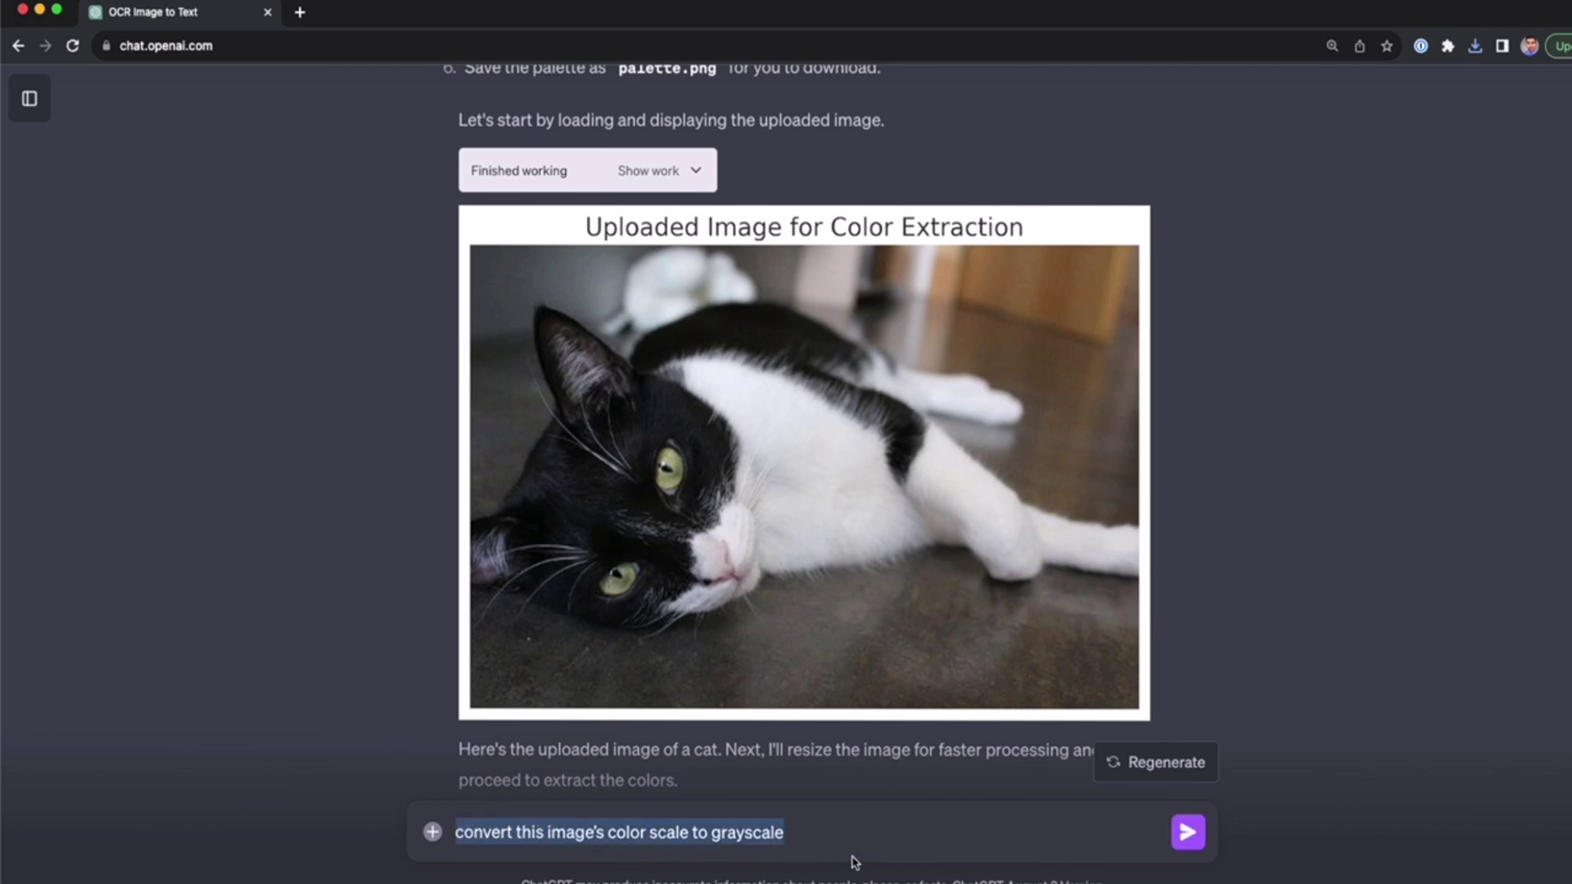
click(1188, 843)
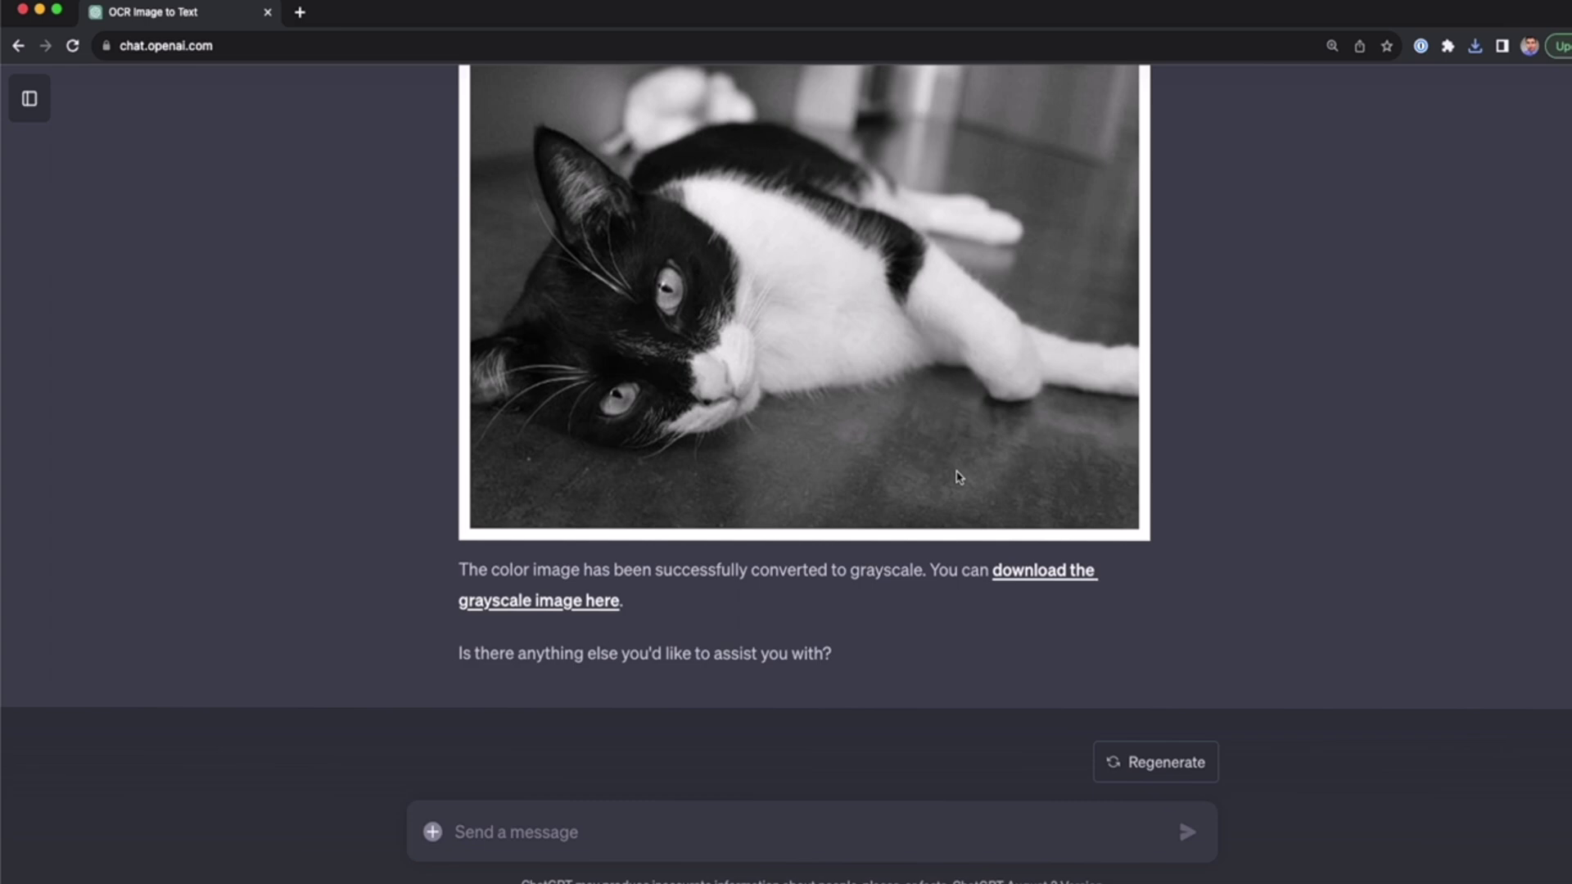
scroll(959, 478, up, 3)
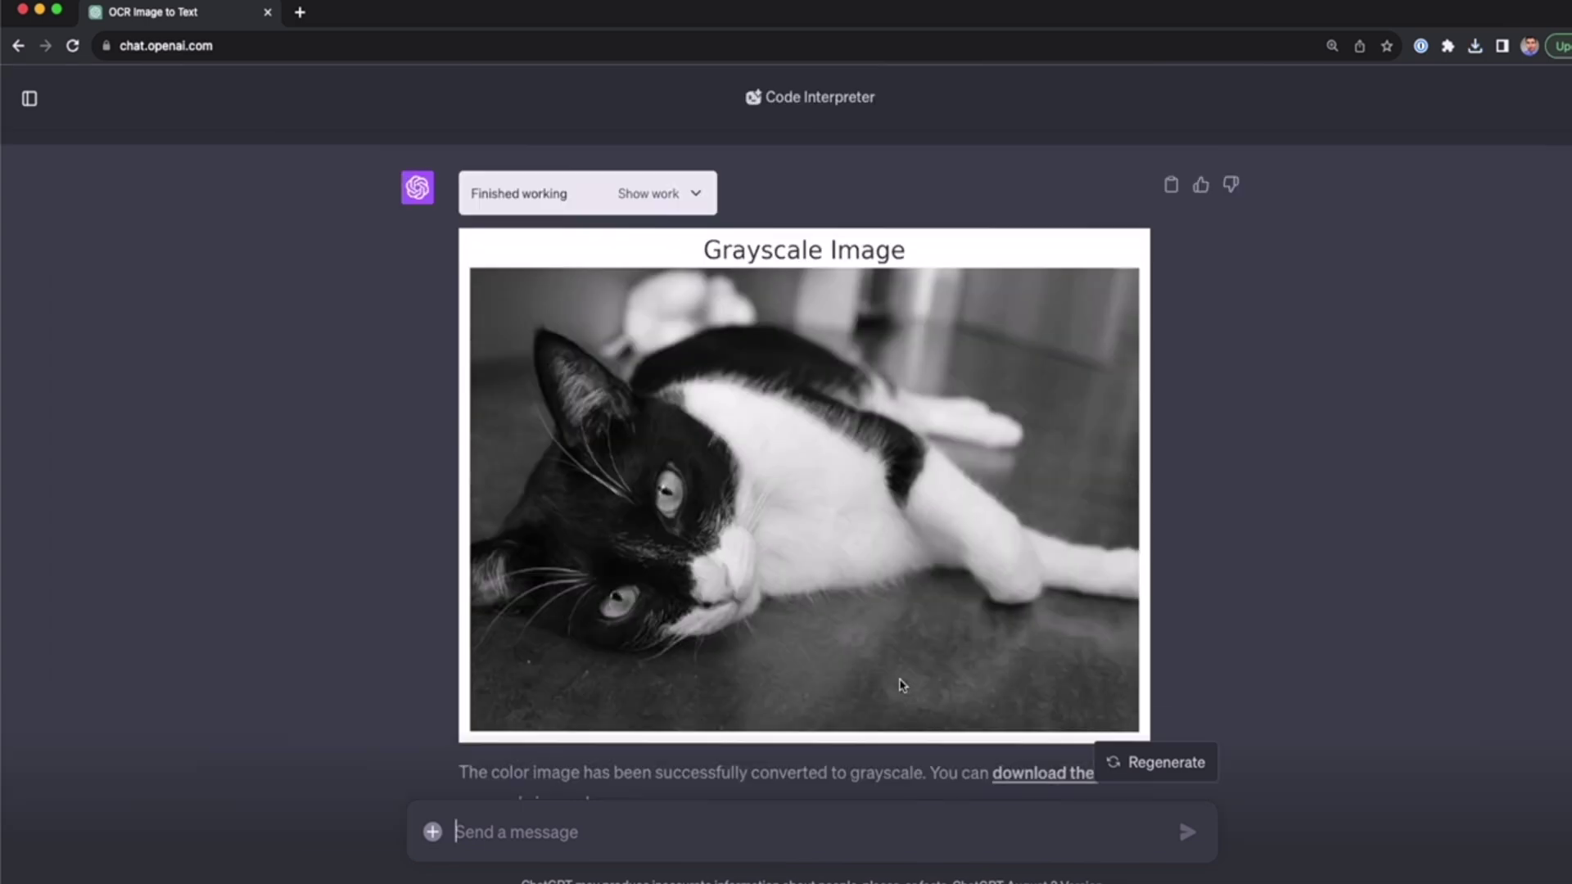
Send 'resize this image to 3:2 ratio' and review the resized grayscale cat result
click(724, 824)
text(resize this image to)
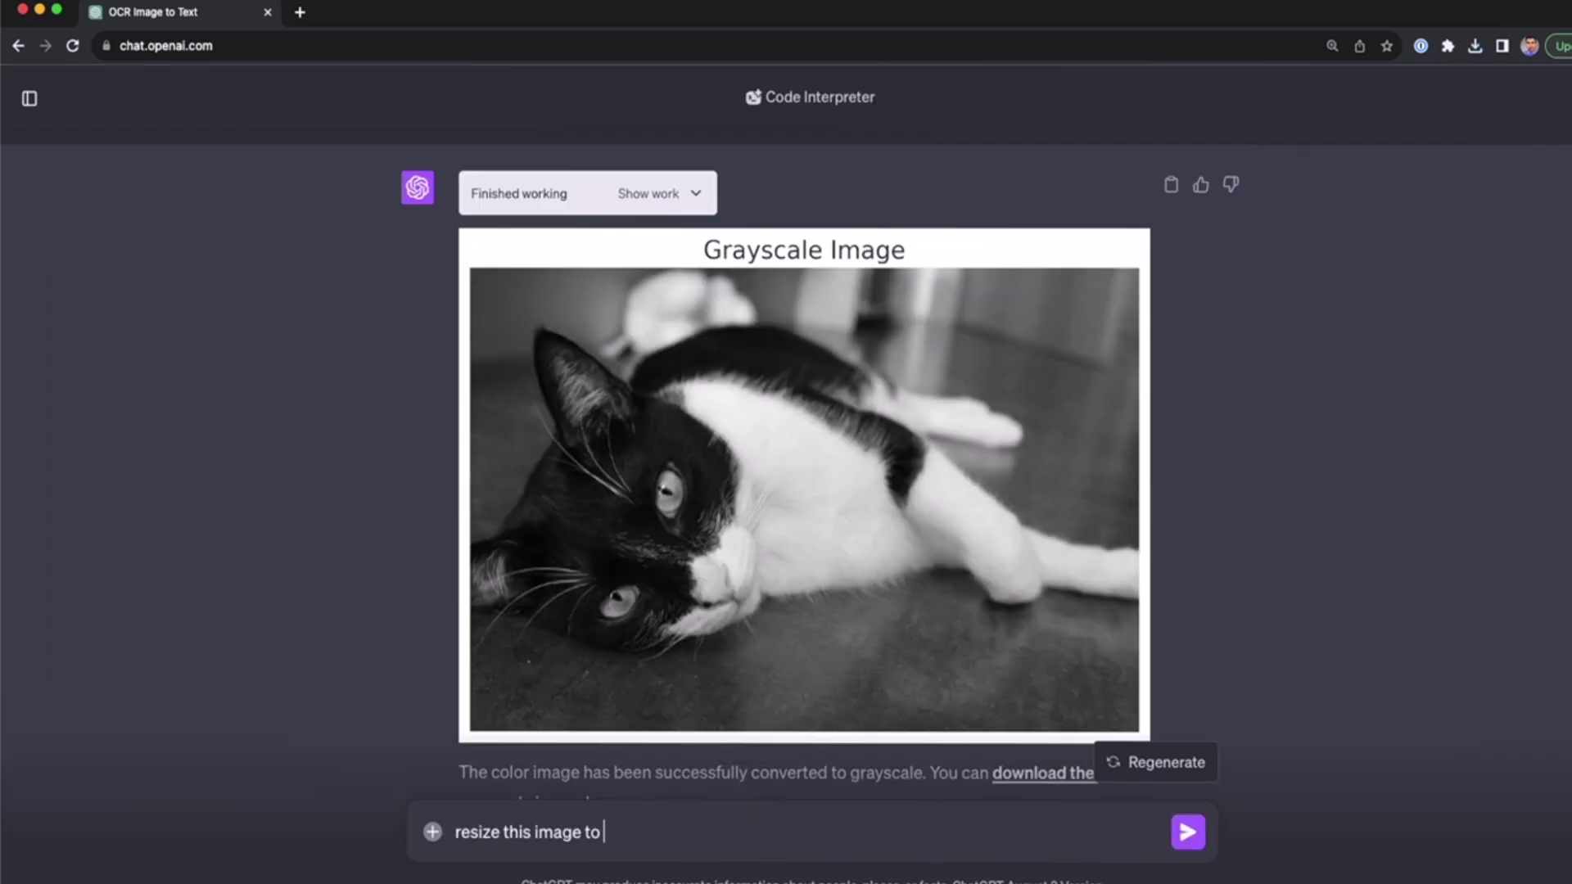
text(3:2 ratio)
key(Return)
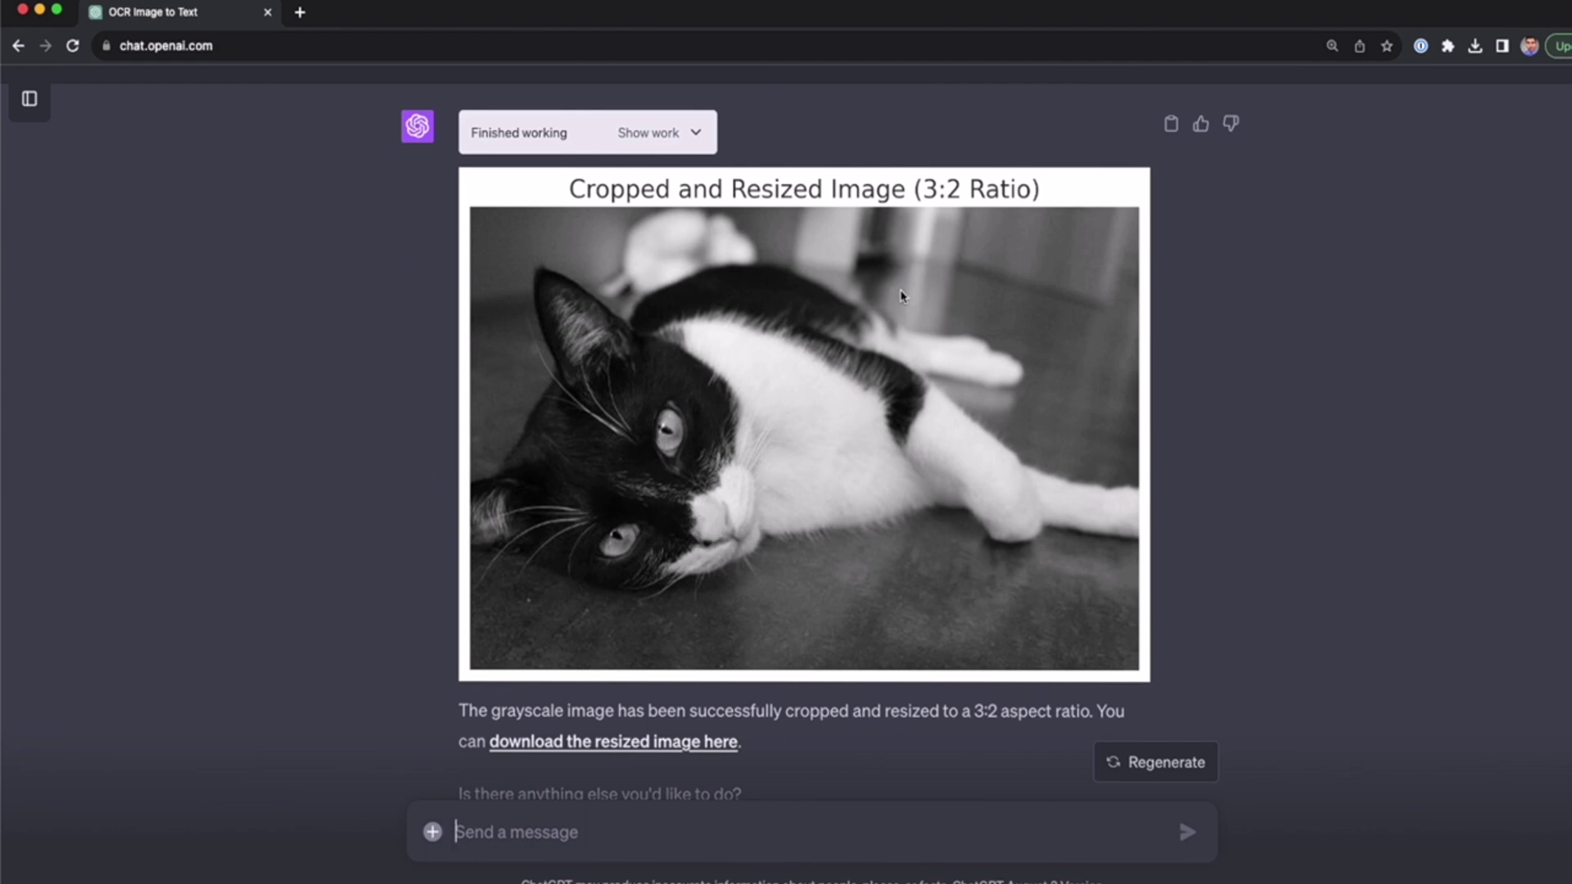
scroll(855, 325, down, 3)
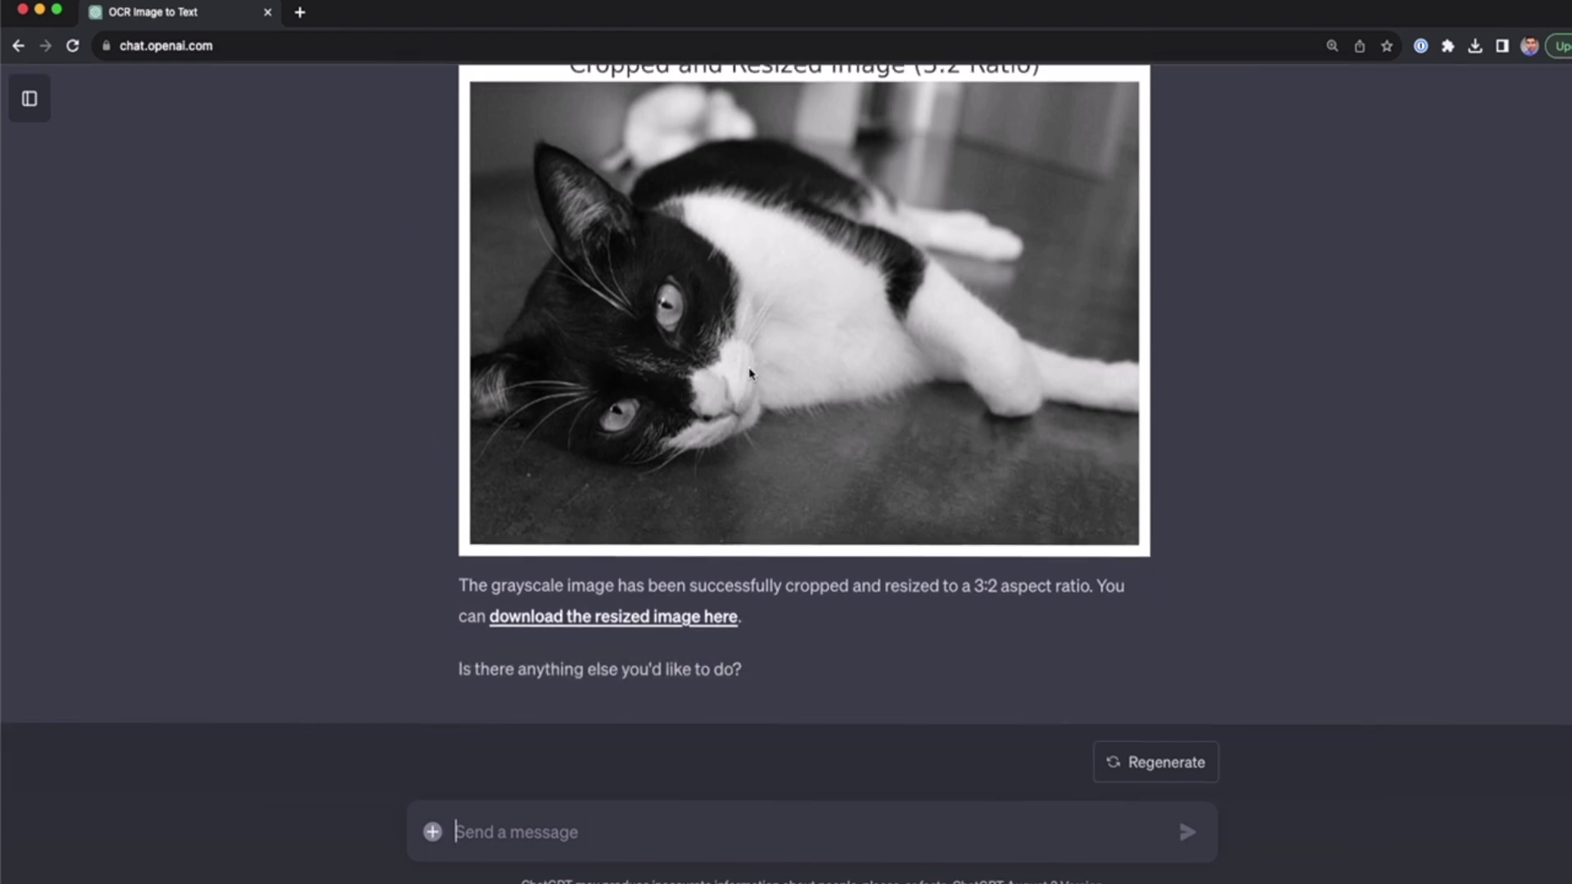
scroll(750, 374, up, 3)
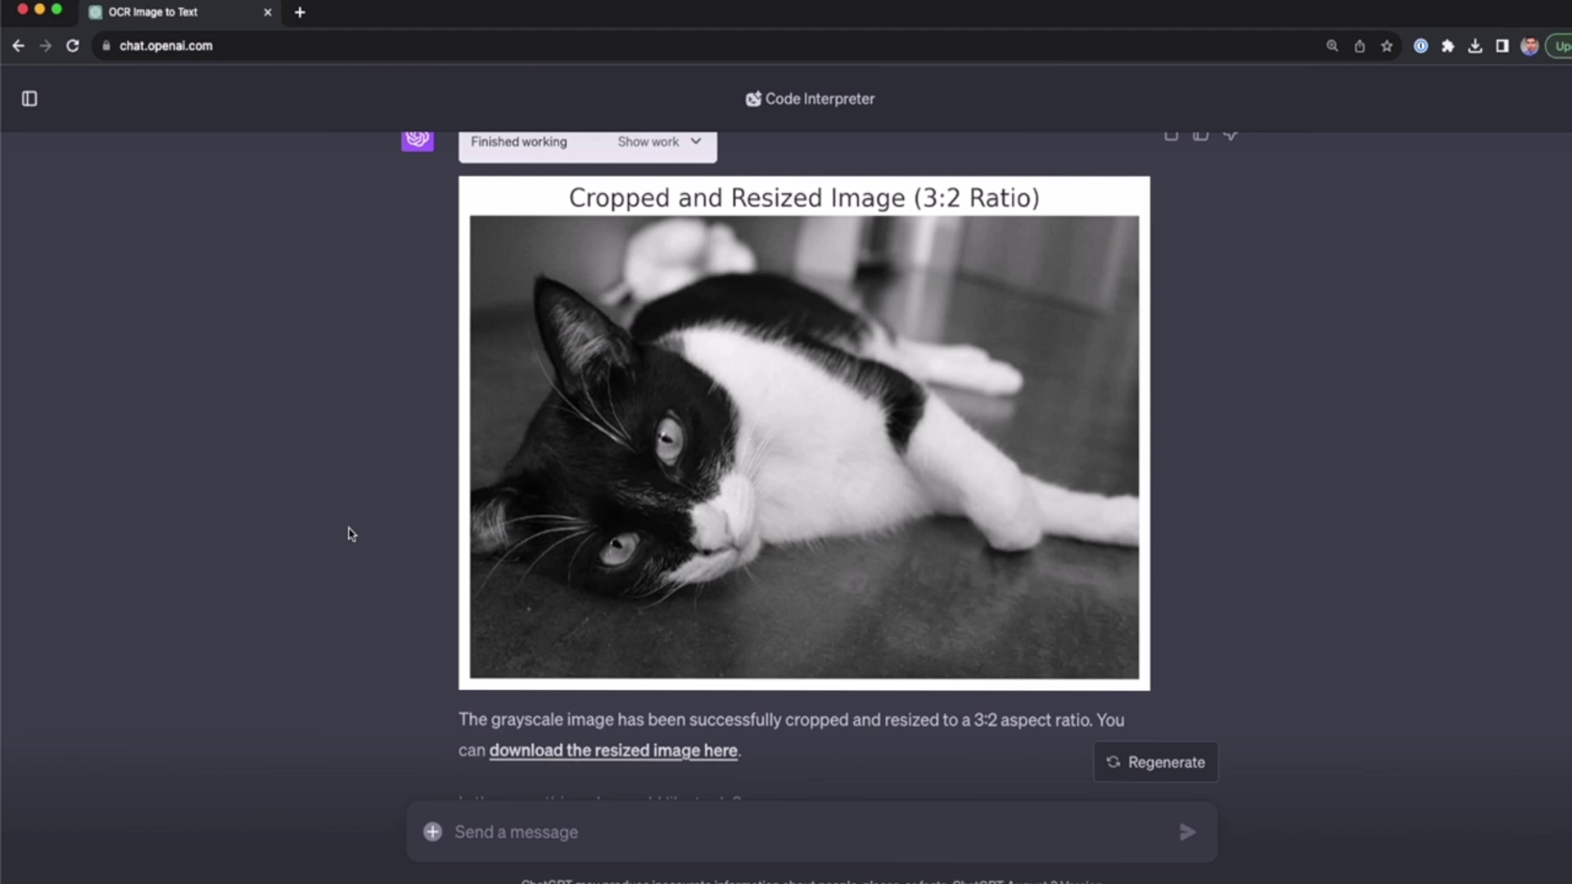
scroll(350, 534, down, 2)
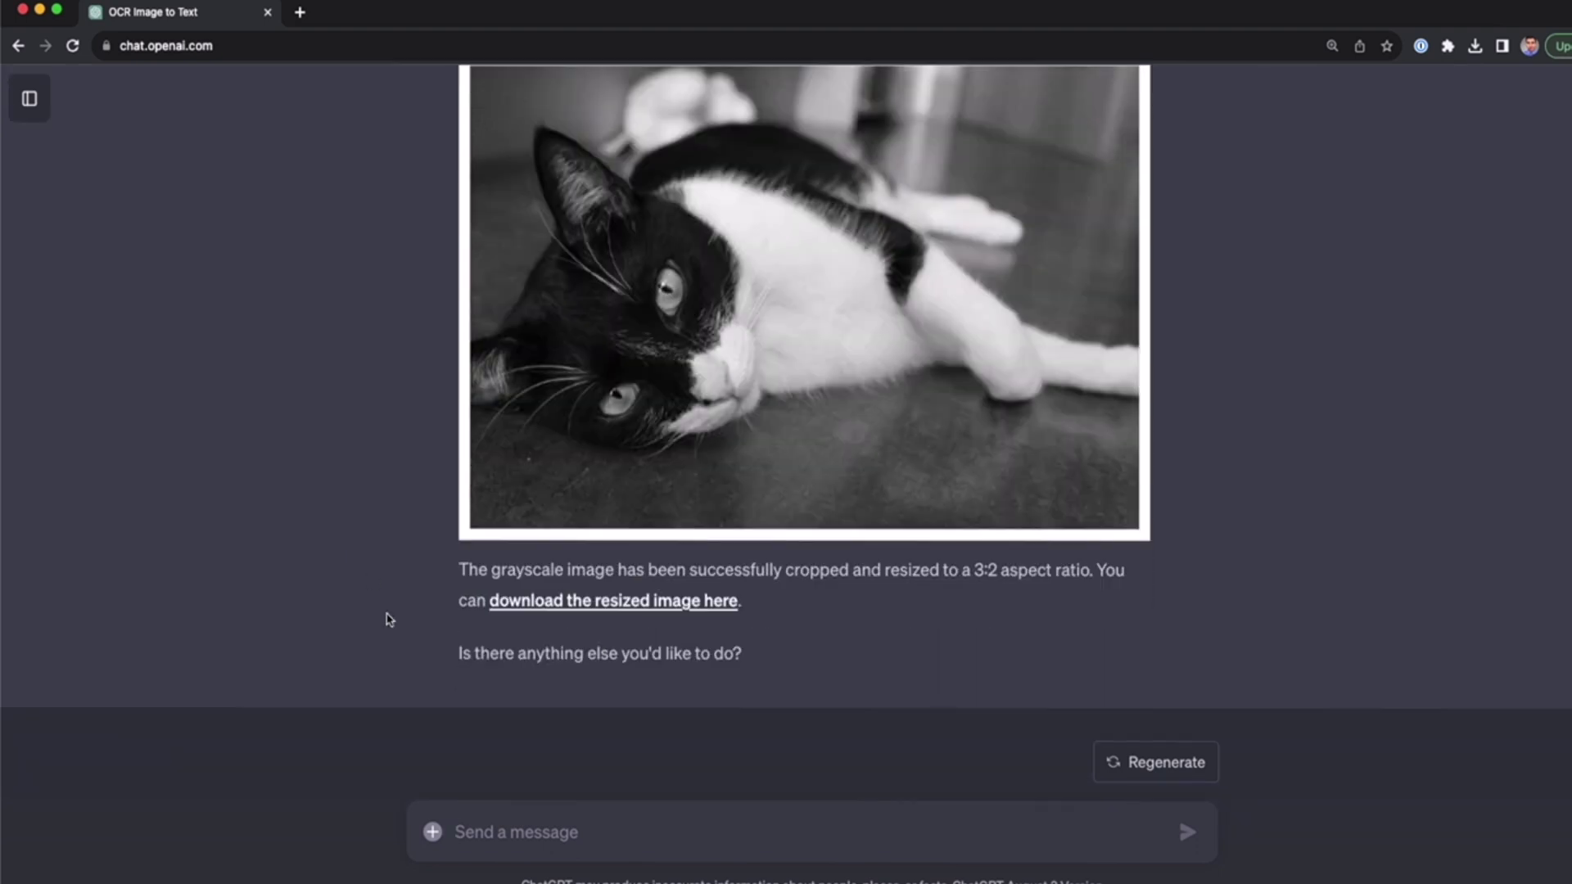
Attach panoramic.png from the Video folder after previewing it full size
click(431, 832)
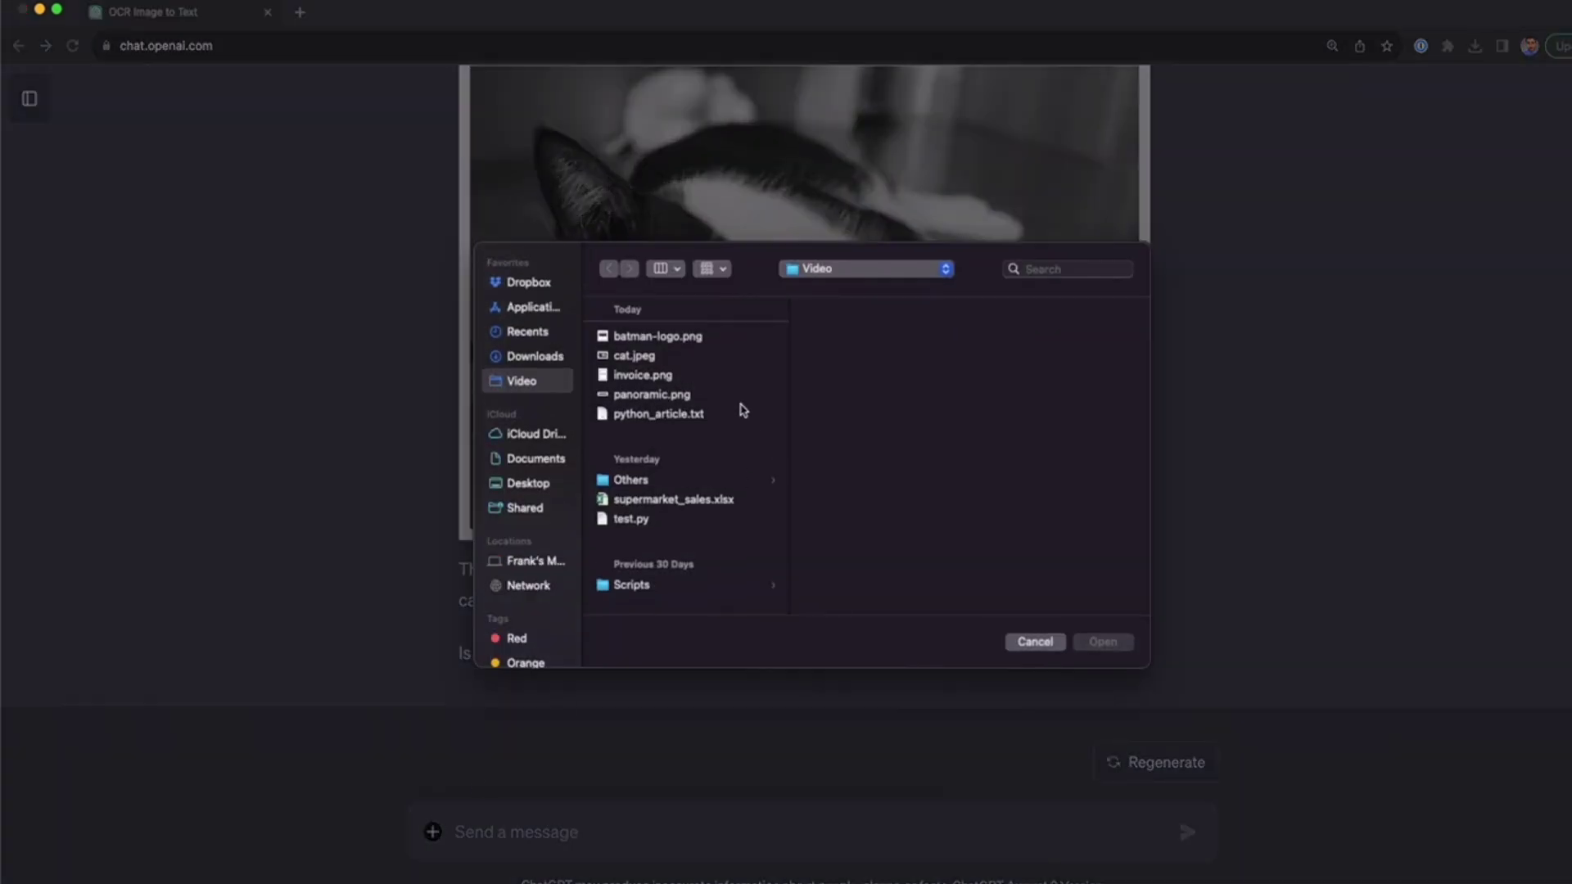
click(673, 397)
key(space)
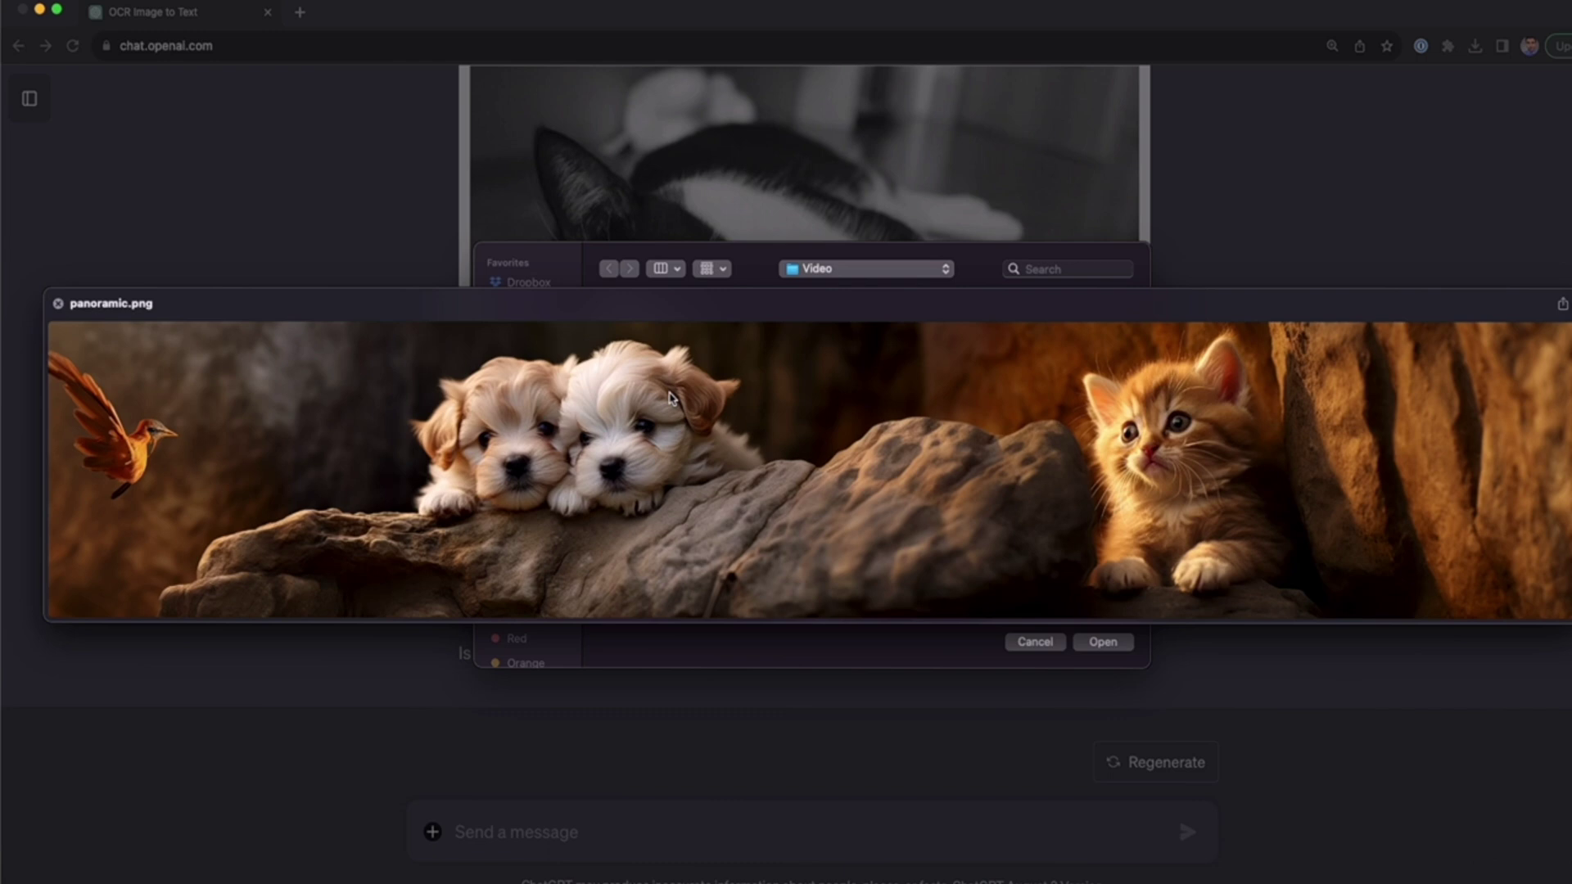
click(58, 303)
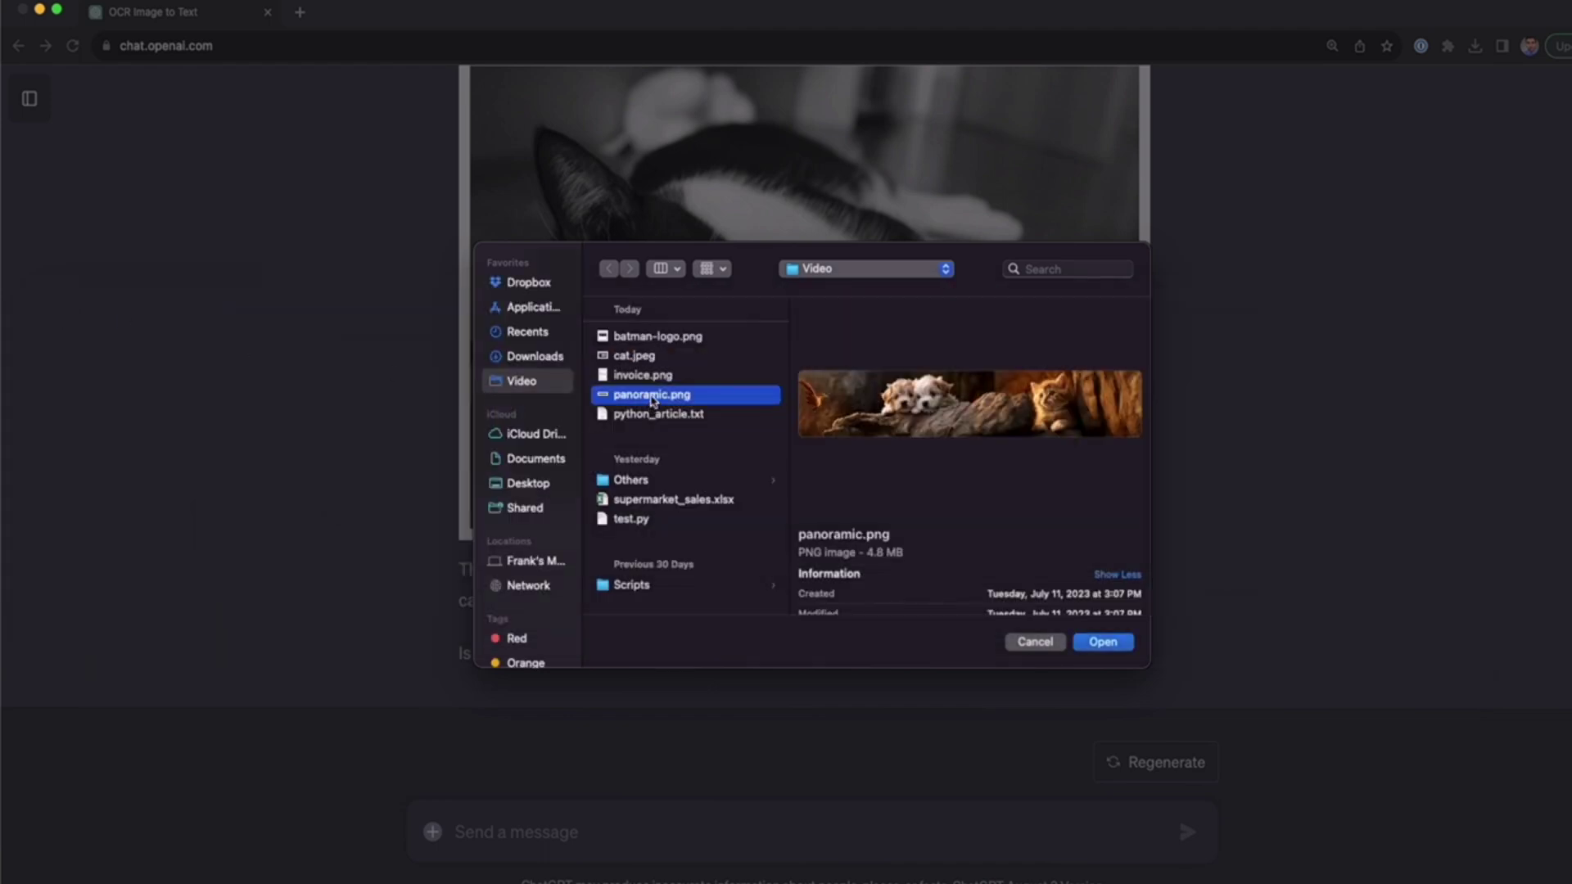
key(Return)
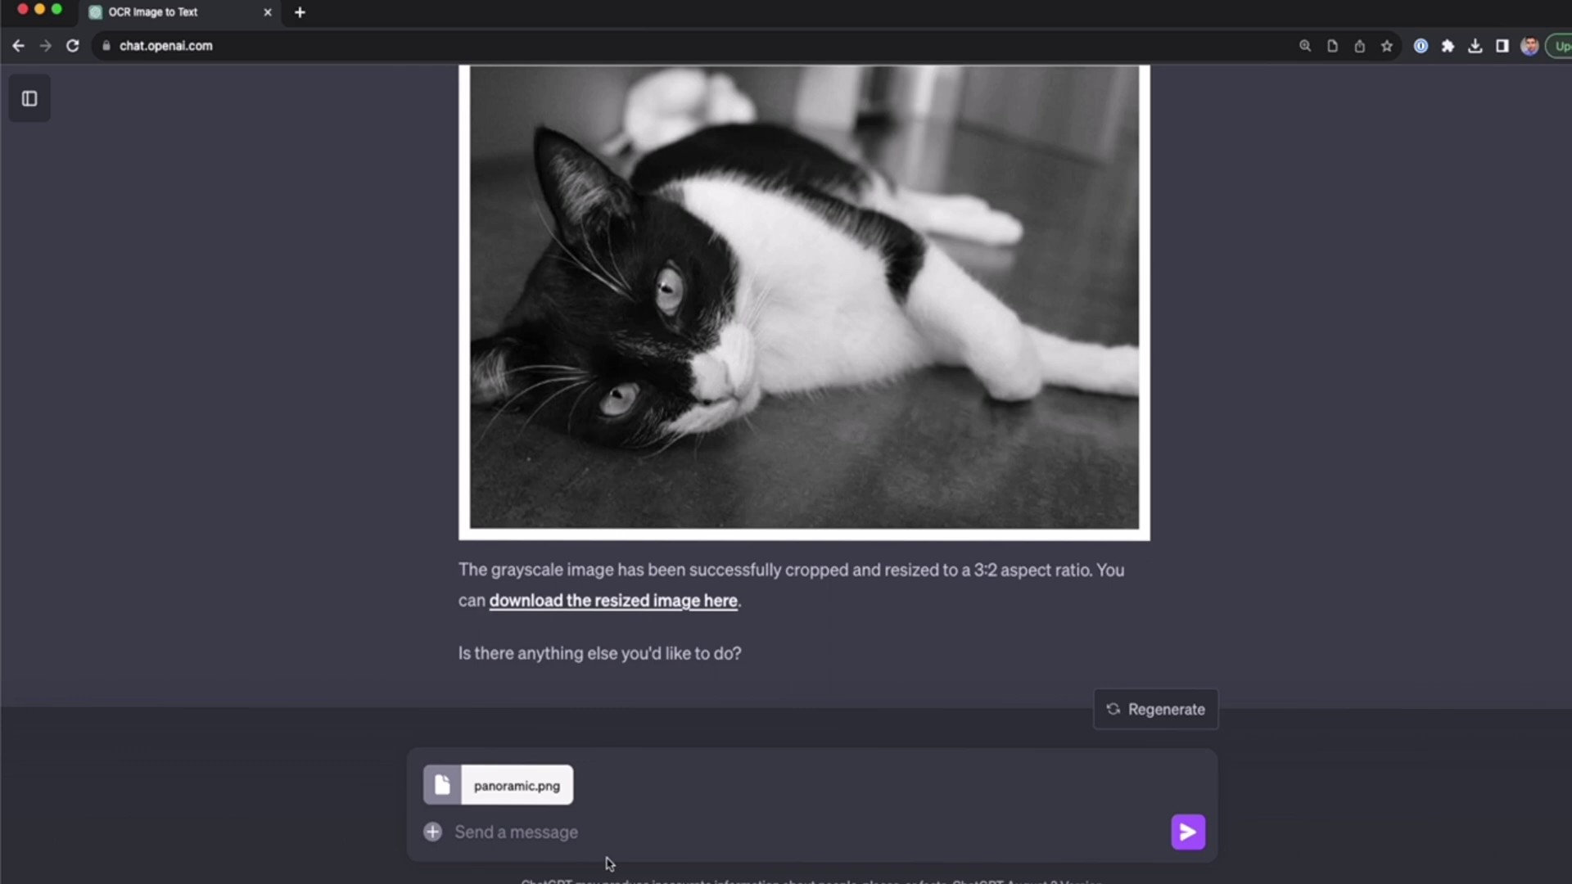
Paste the panoramic video prompt into the message box and review its opening 3:2 aspect-ratio sentence
click(586, 831)
text(This image is a panoramic shot. Help me turn it into a video with aspect ratio 3:2, with the image filling the entire video (so the sides are cut off). The video should be centered in the middle of the image. Then, pan the video smoothly (with no sudden jumps) as follows: Start: Center --> Right --> Center --> Left --> Center: End Use the imageio library to help you. Save the frames directly to a video file instead of into a list. Use a frame step of 8 pixels. If necessary, crop the edges of the image so that the size of the image is divisible by the frame step)
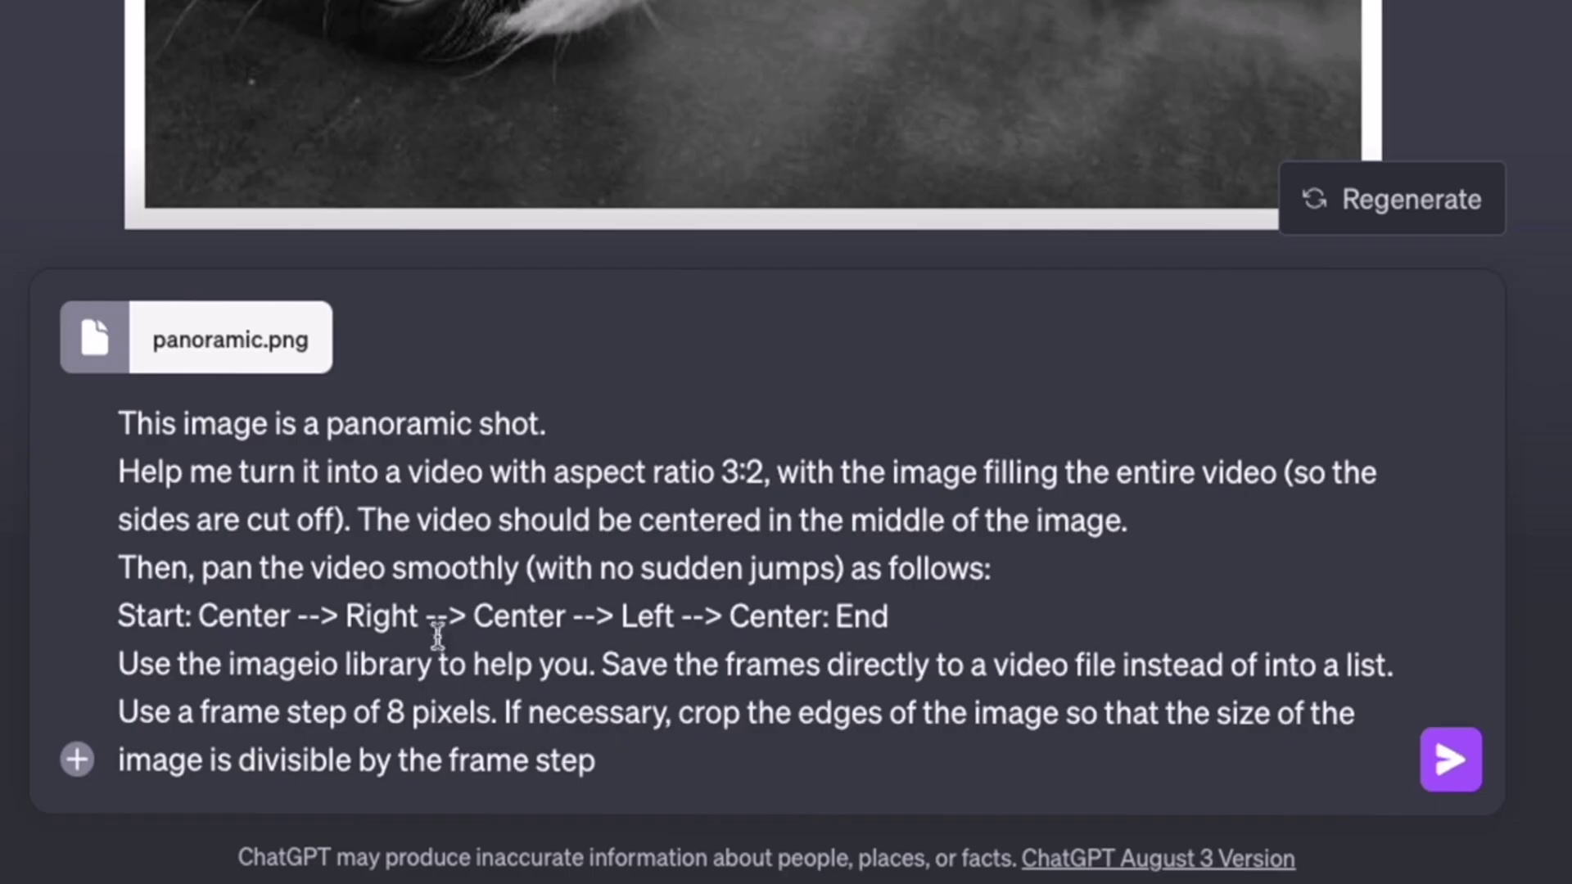
drag(573, 424, 1270, 483)
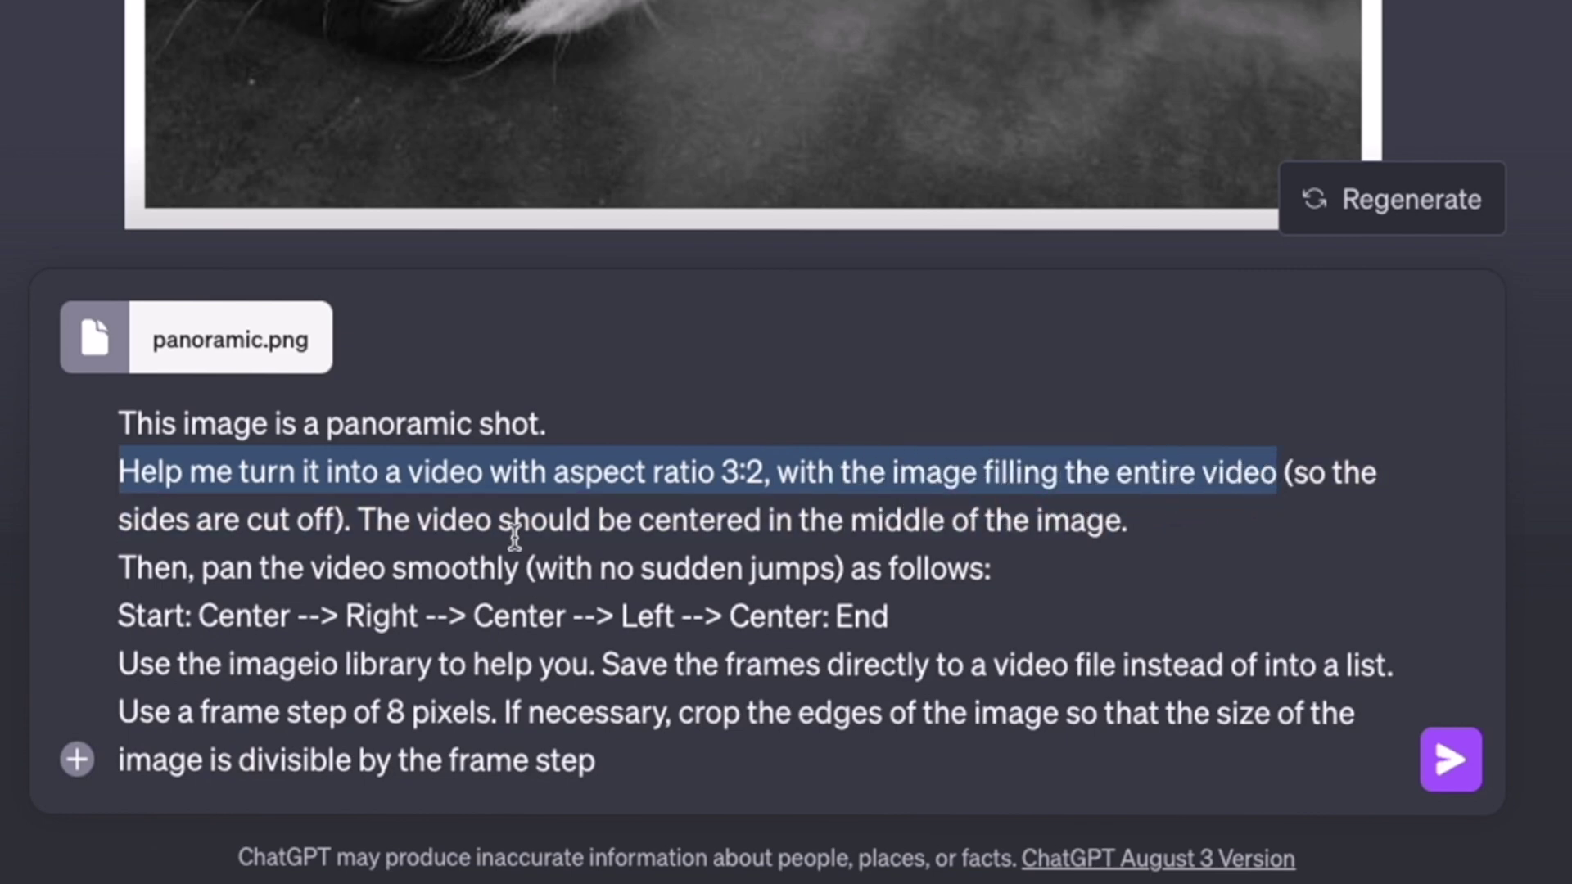
key(BackSpace)
key(super+z)
click(368, 523)
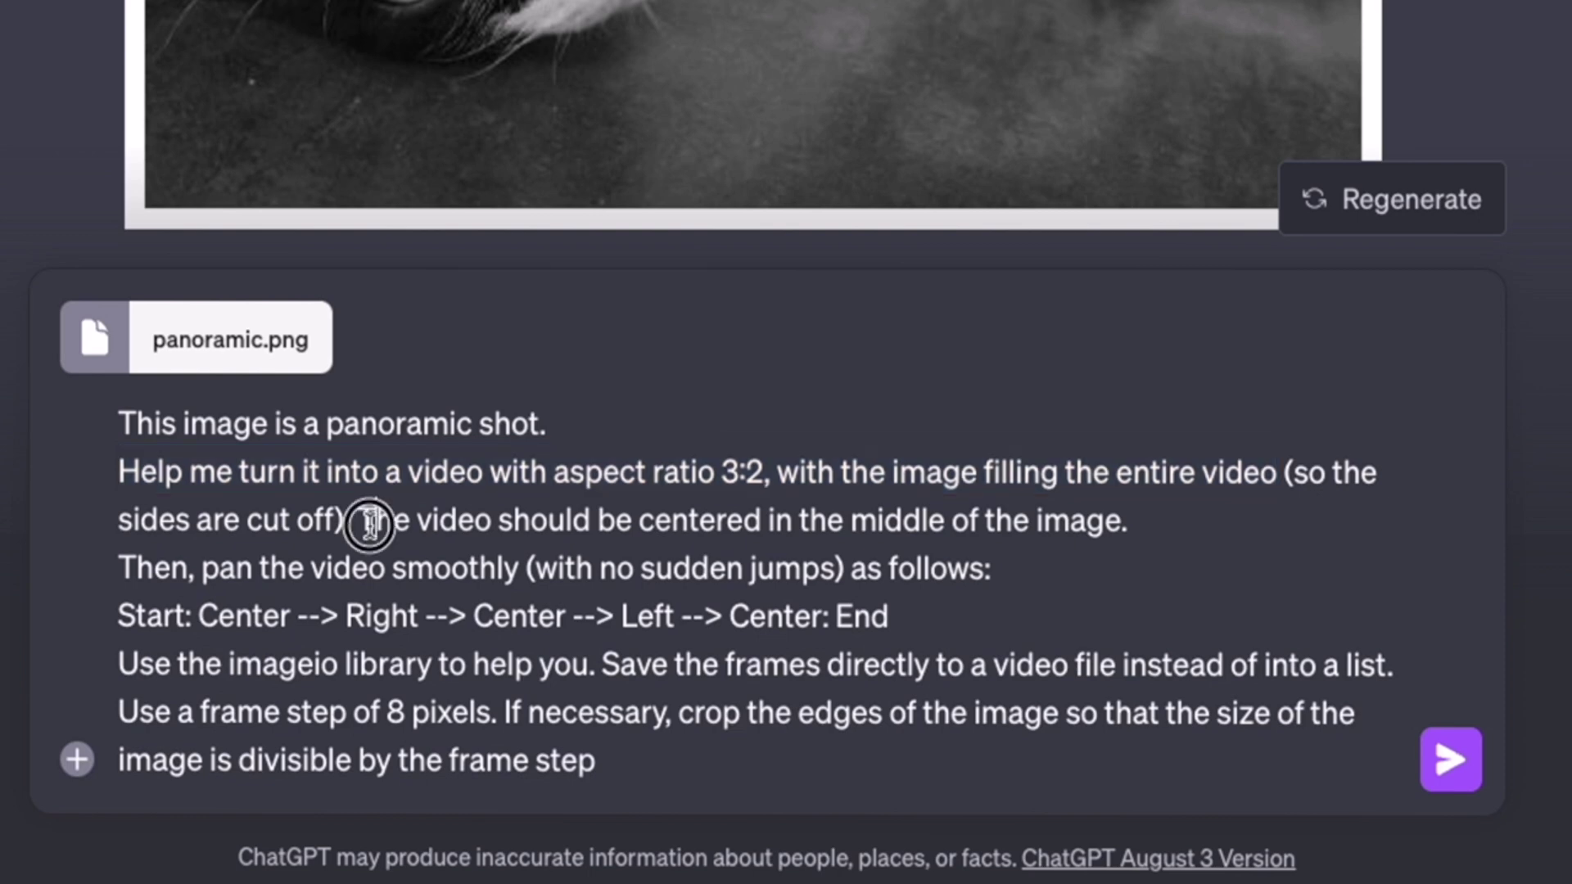
Walk through the centering, Right-Center-Left panning, imageio, video-saving and edge-cropping requirements
drag(368, 523, 1162, 530)
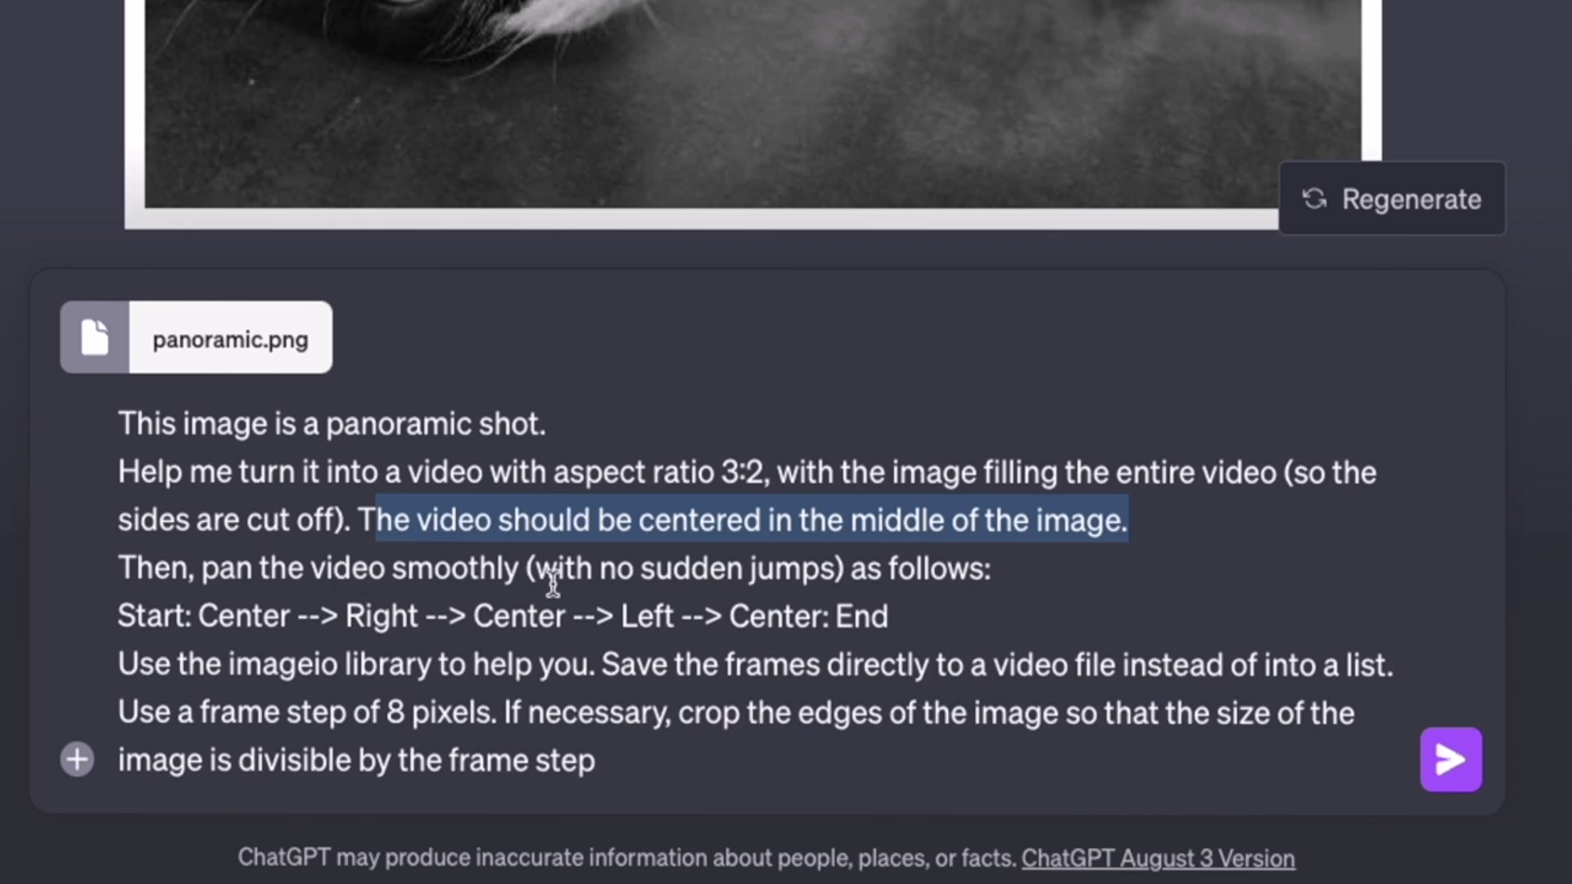
drag(366, 616, 755, 623)
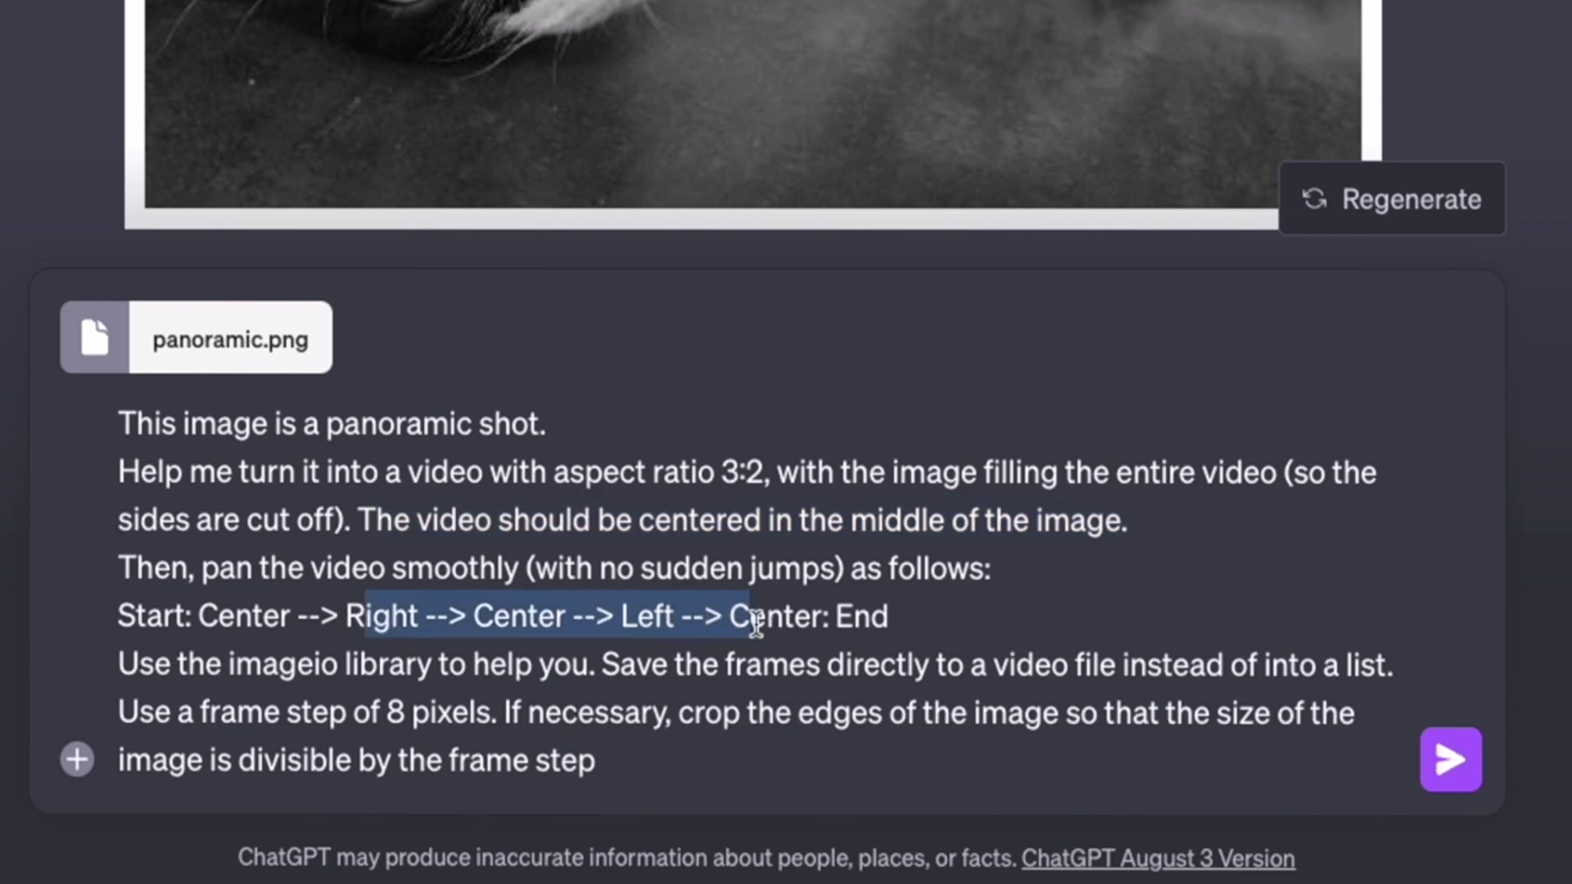
click(302, 696)
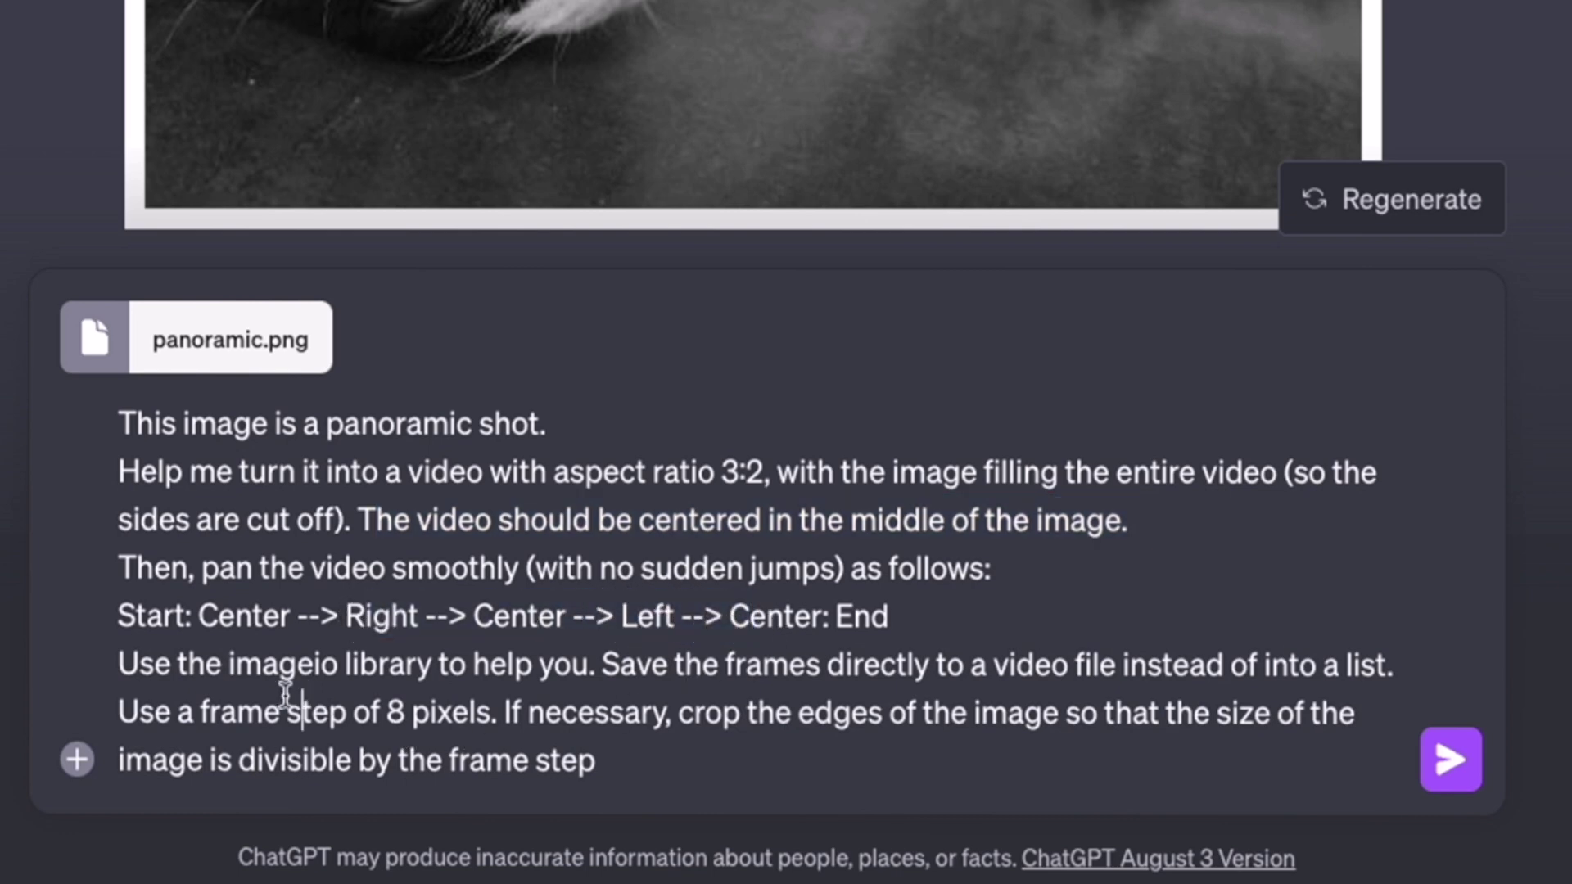
drag(137, 664, 592, 679)
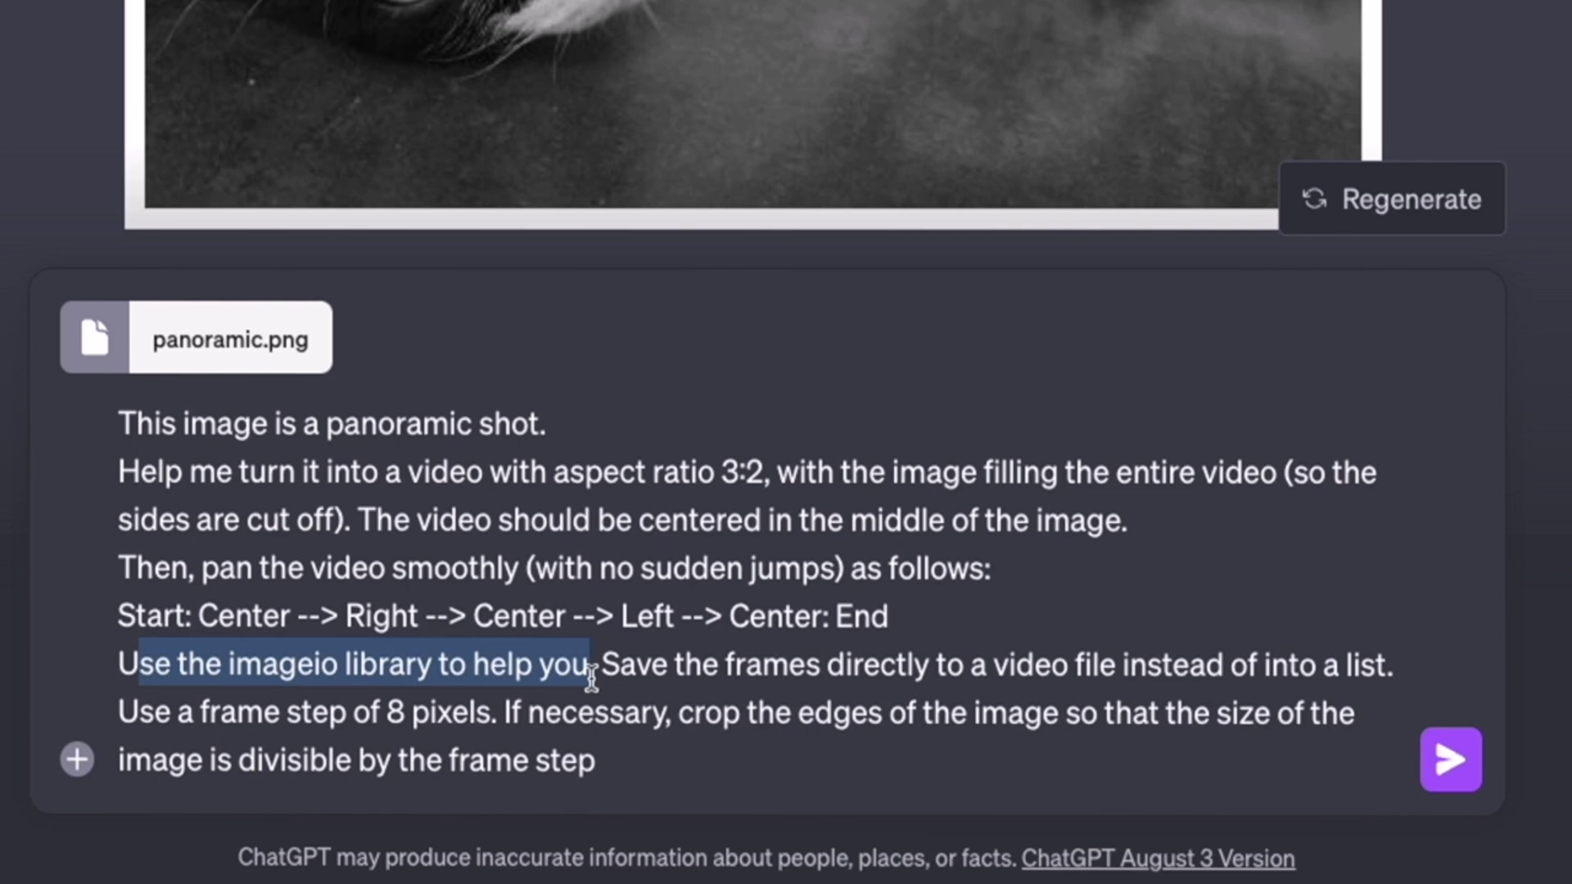
drag(604, 668, 1382, 684)
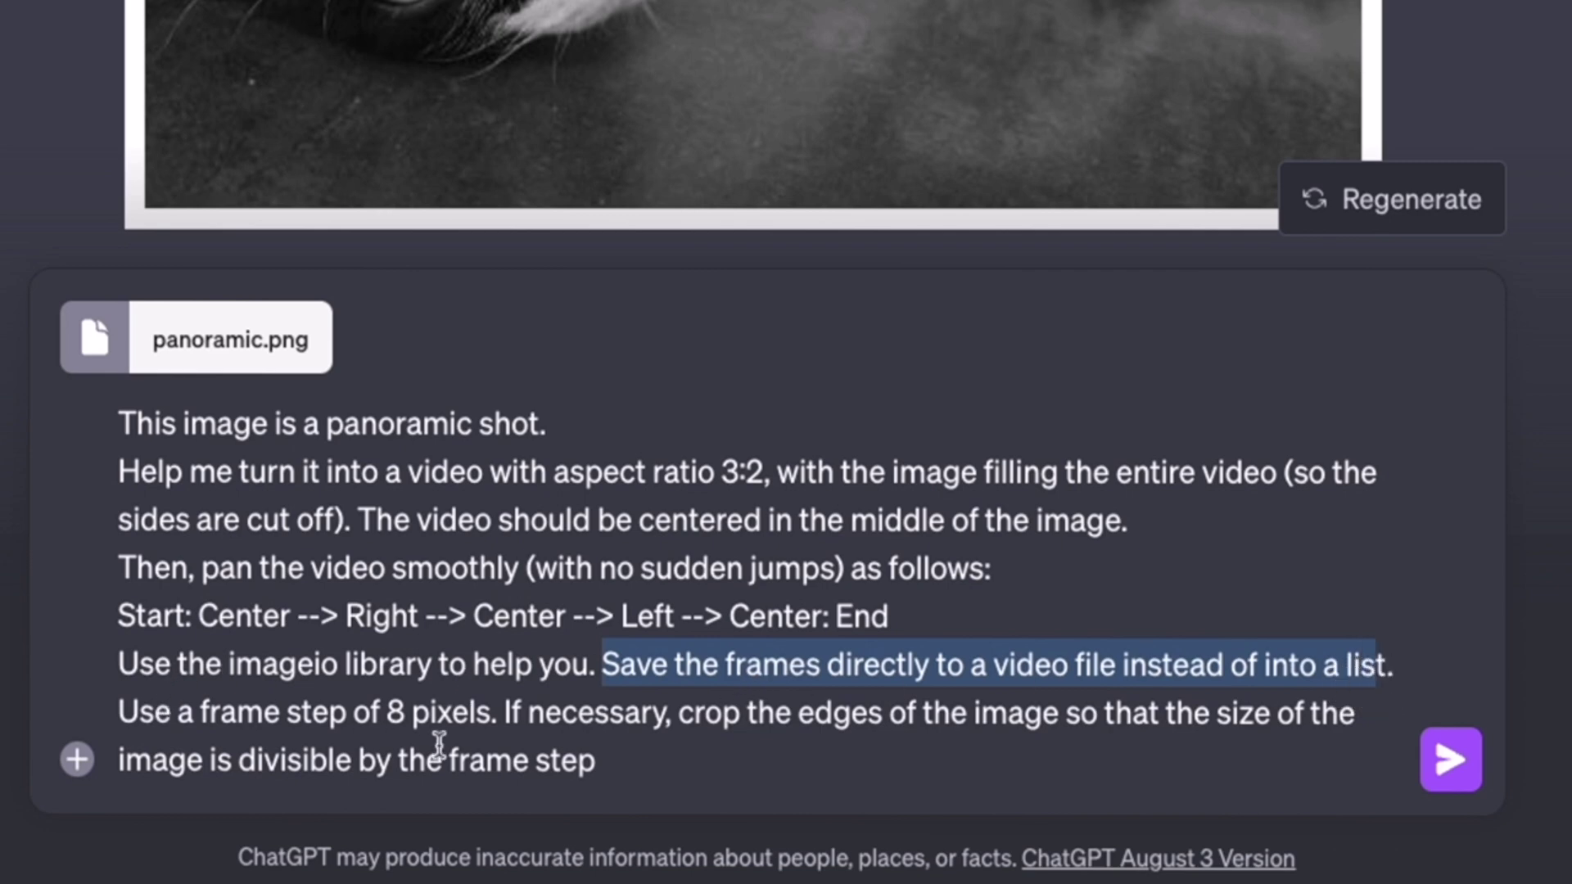
drag(510, 714, 963, 750)
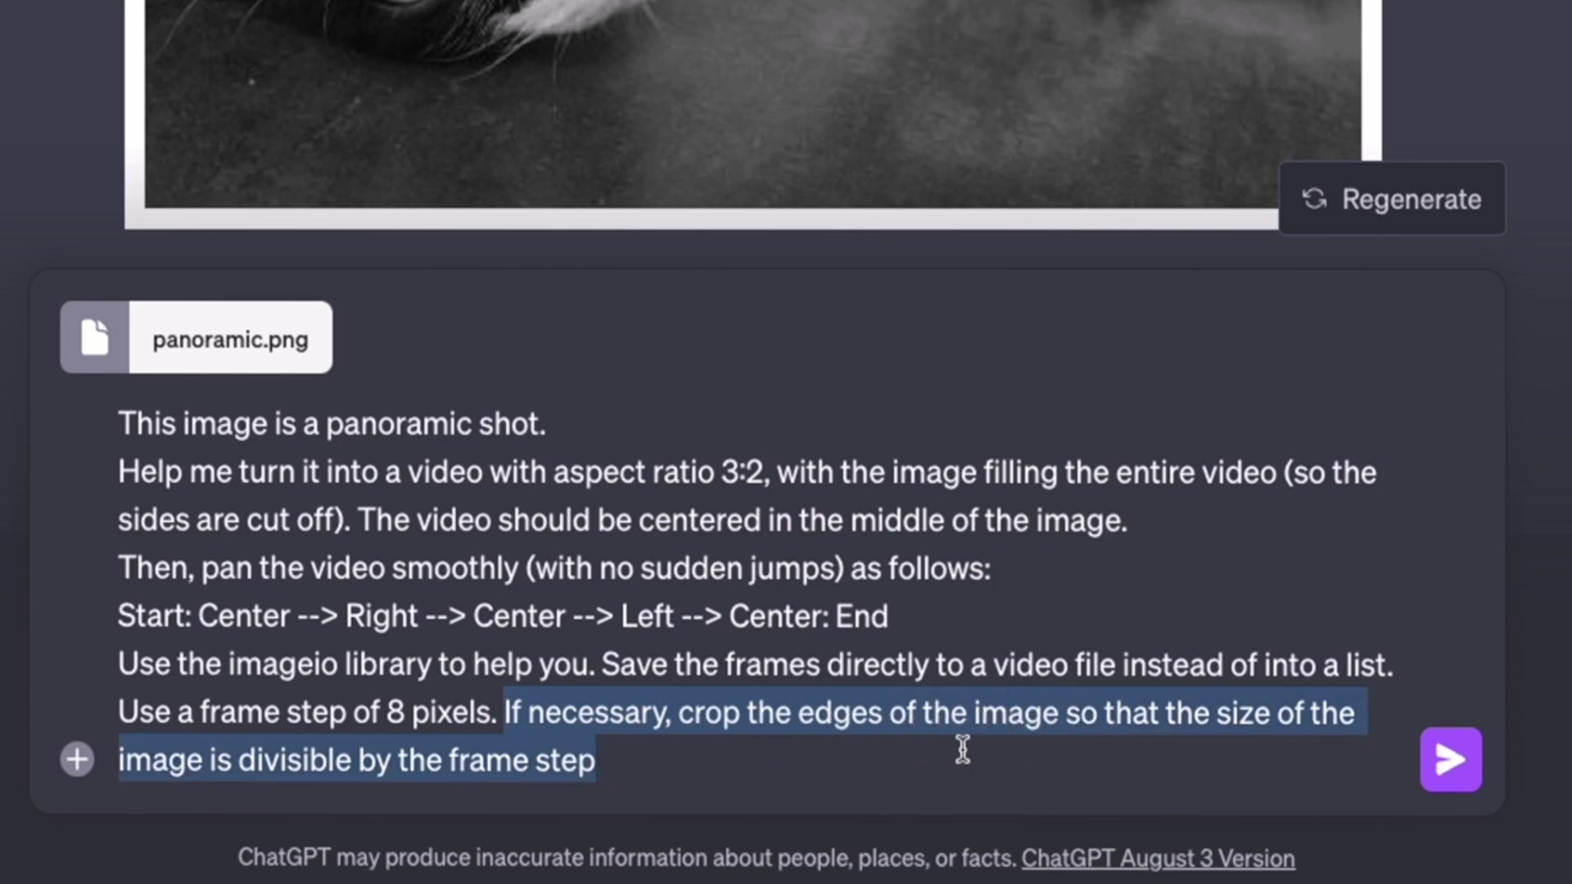
click(800, 736)
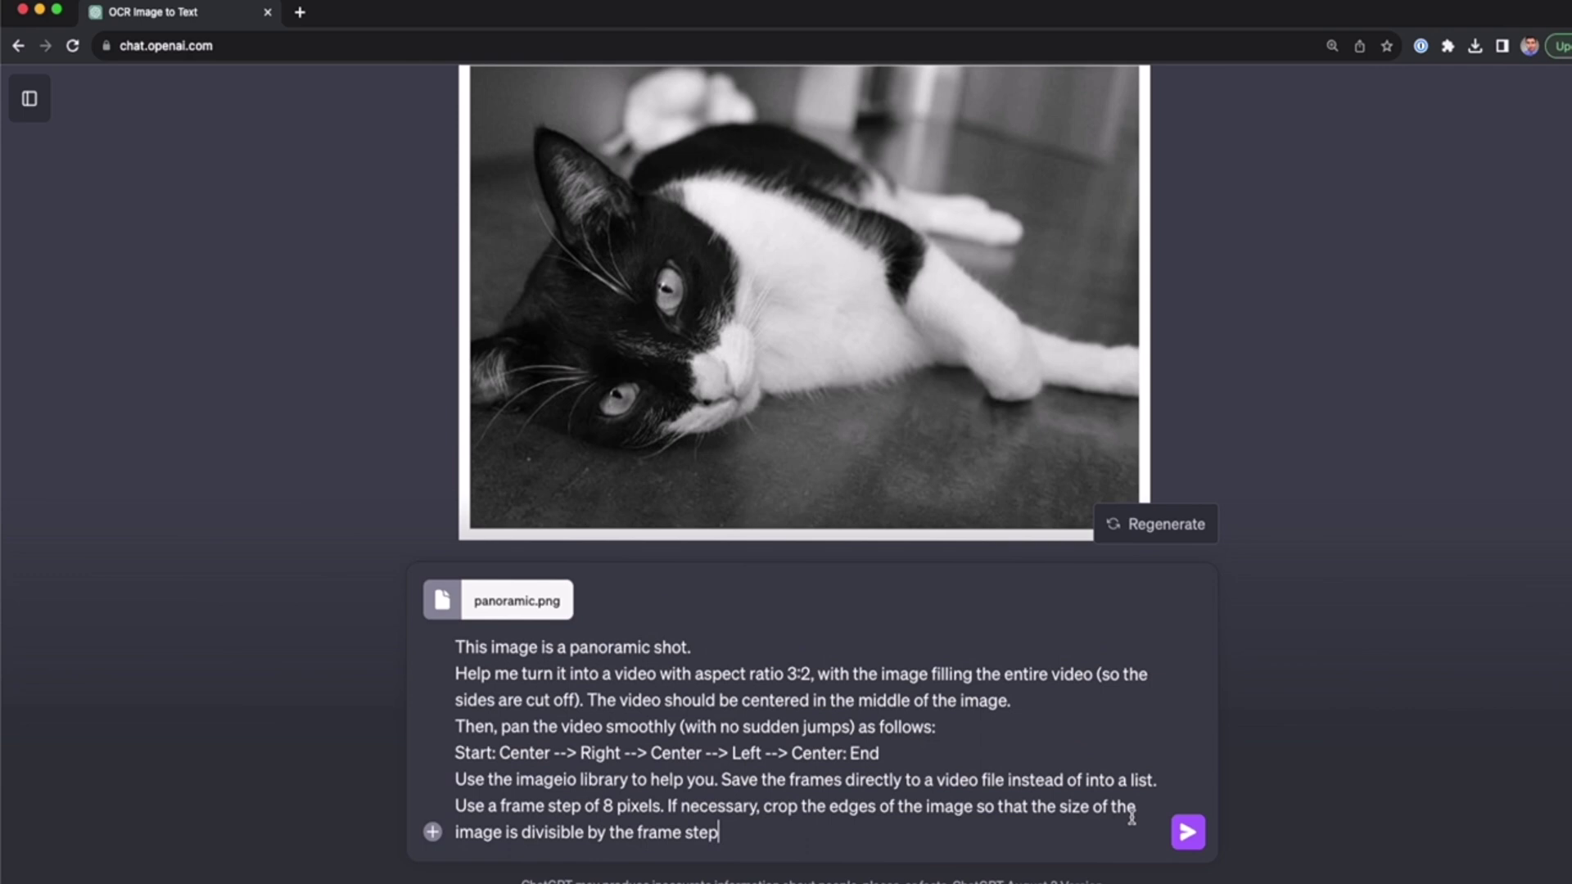
Send the prompt and download the resulting panoramic_video (1).mp4, then check recent downloads
click(1187, 831)
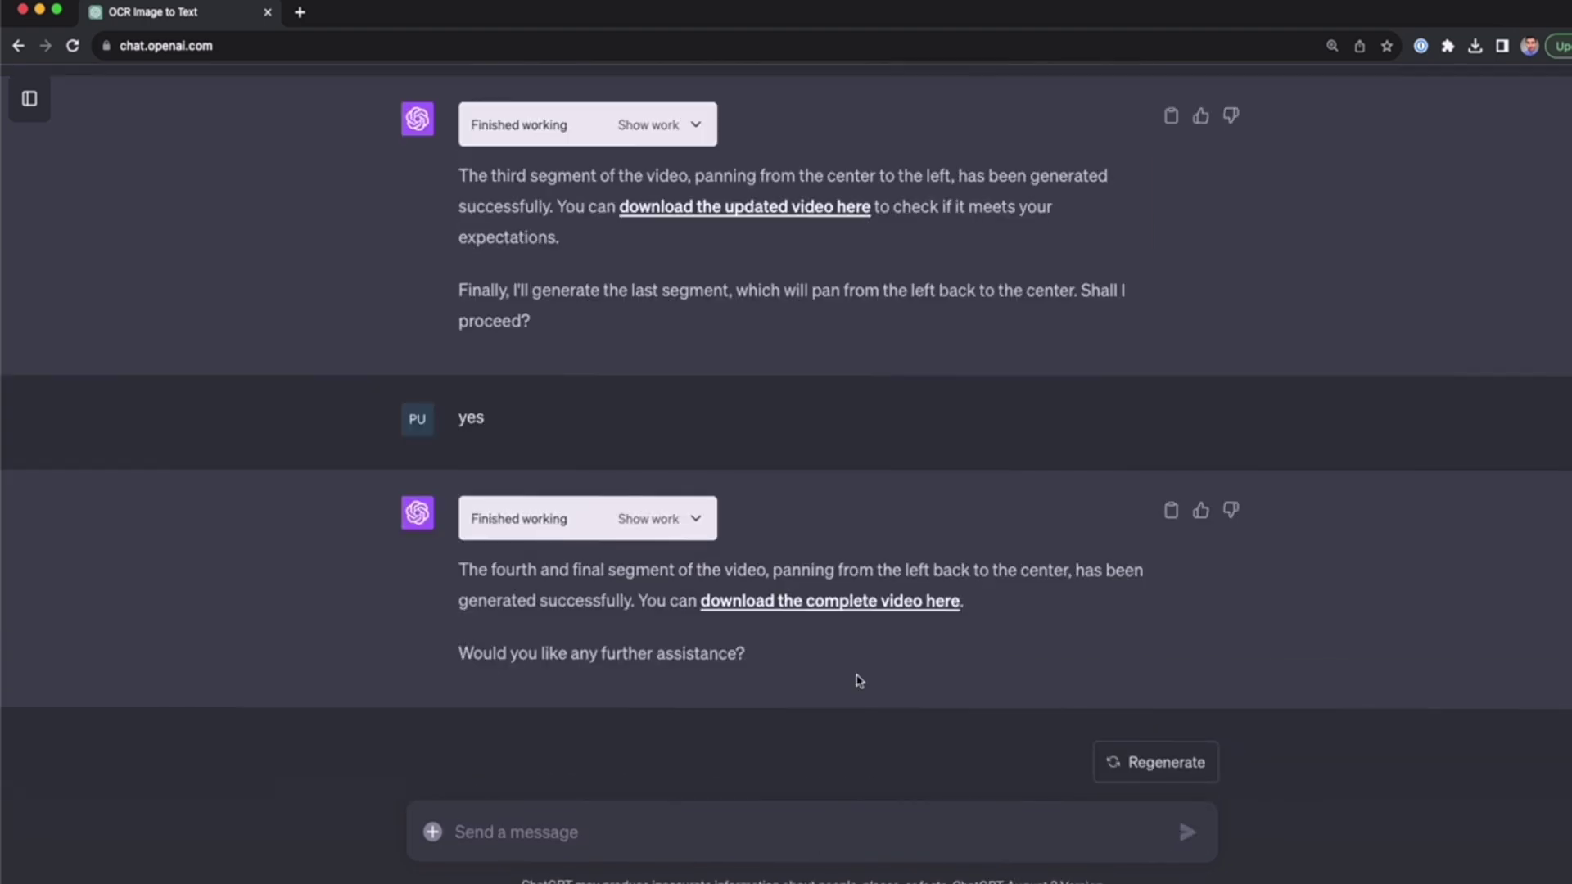
click(864, 614)
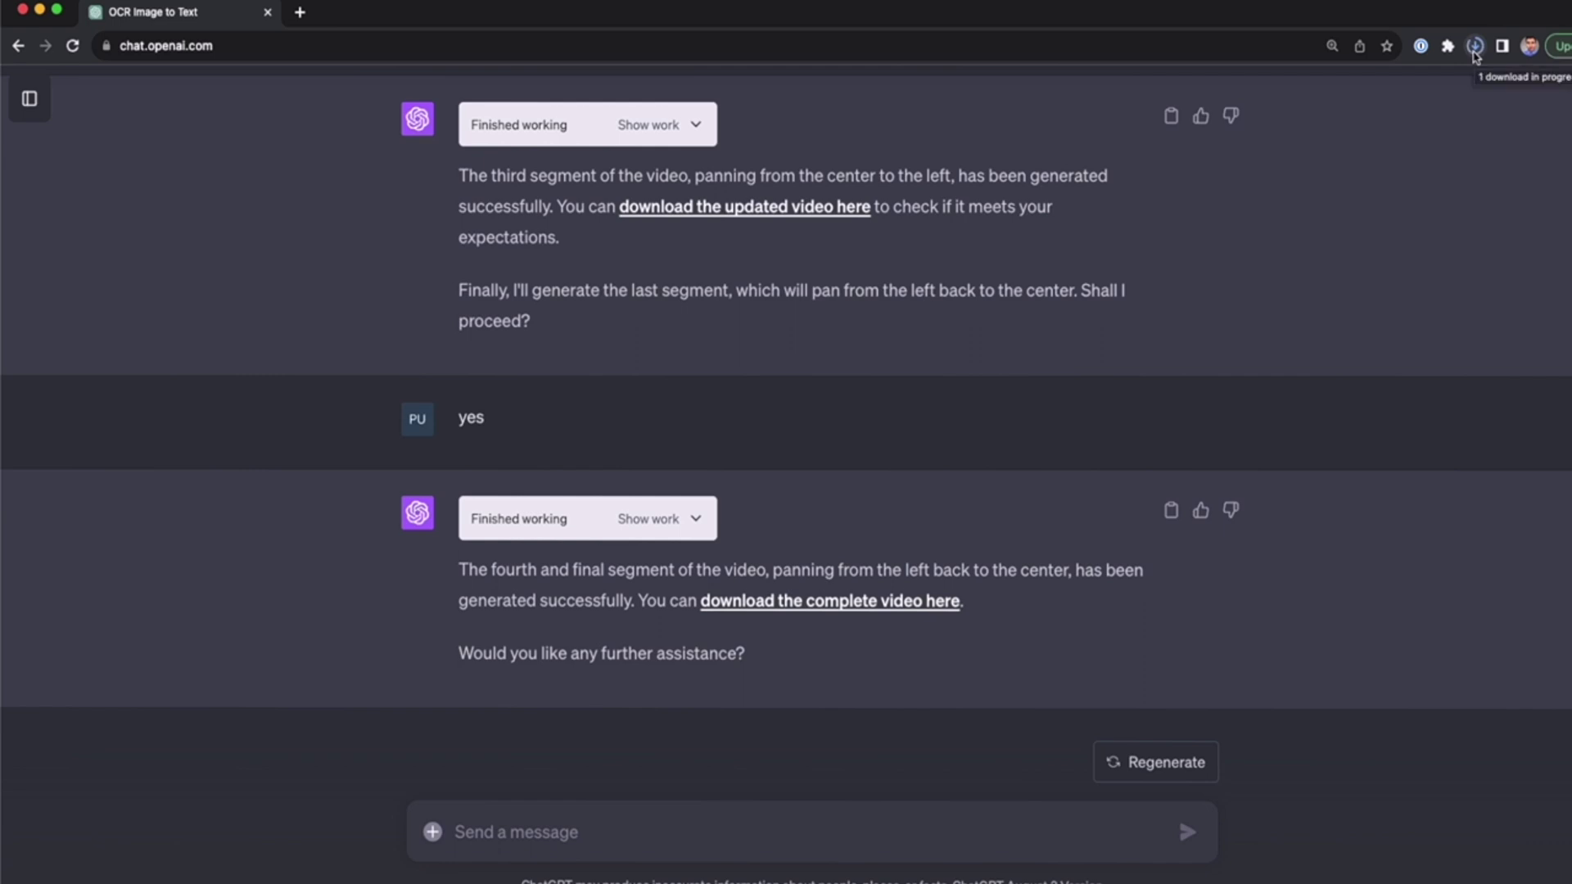
click(1474, 50)
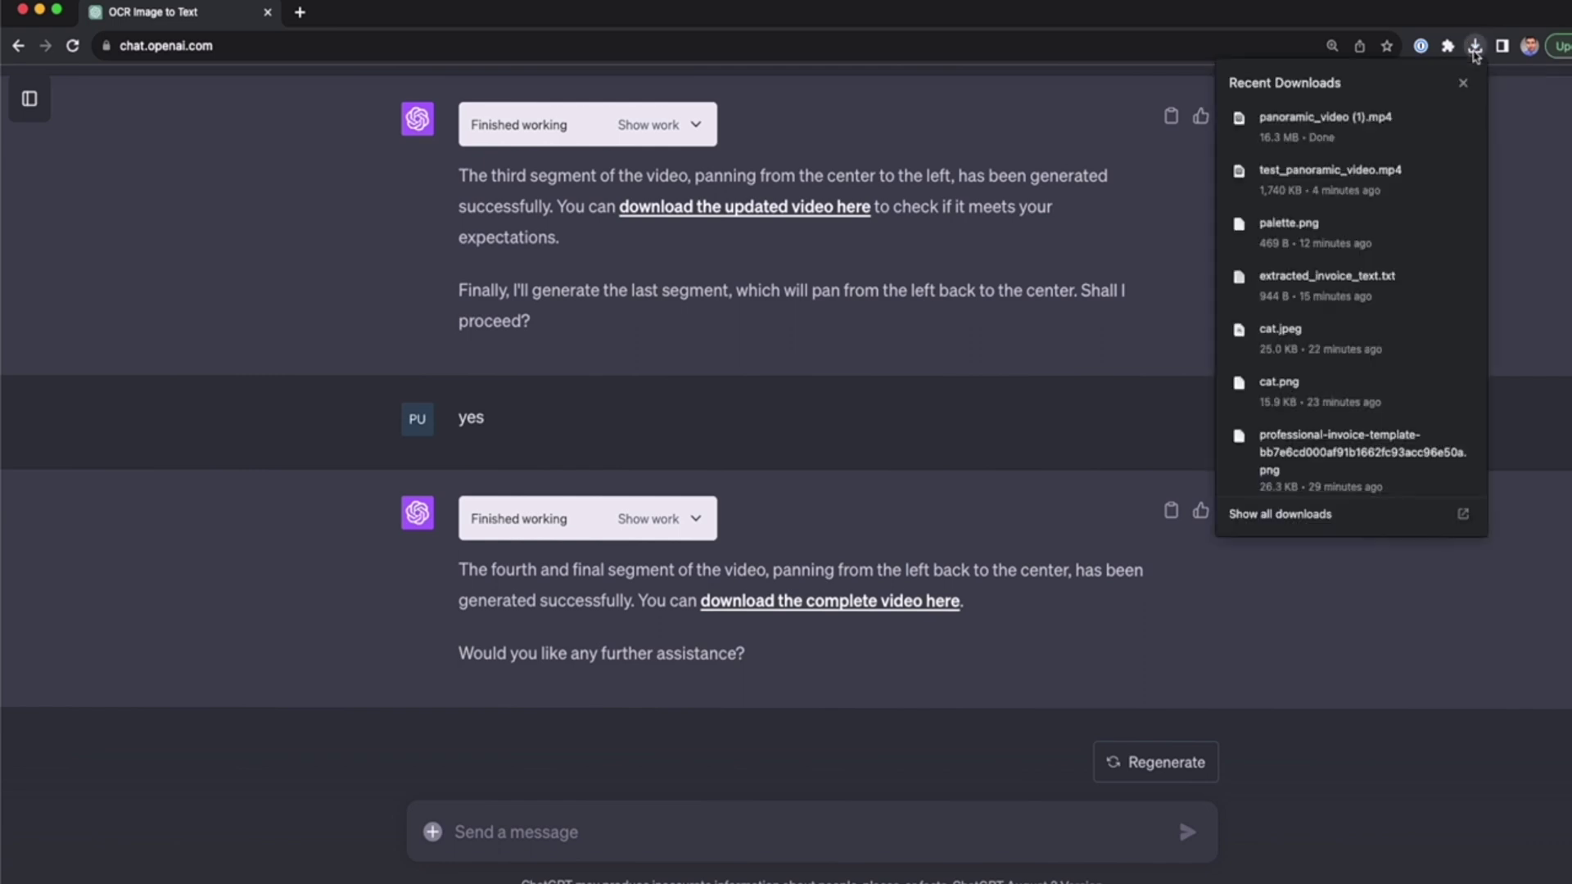
Play panoramic_video (1).mp4 and compare it with panorama_video.mp4, then close both videos
click(1324, 128)
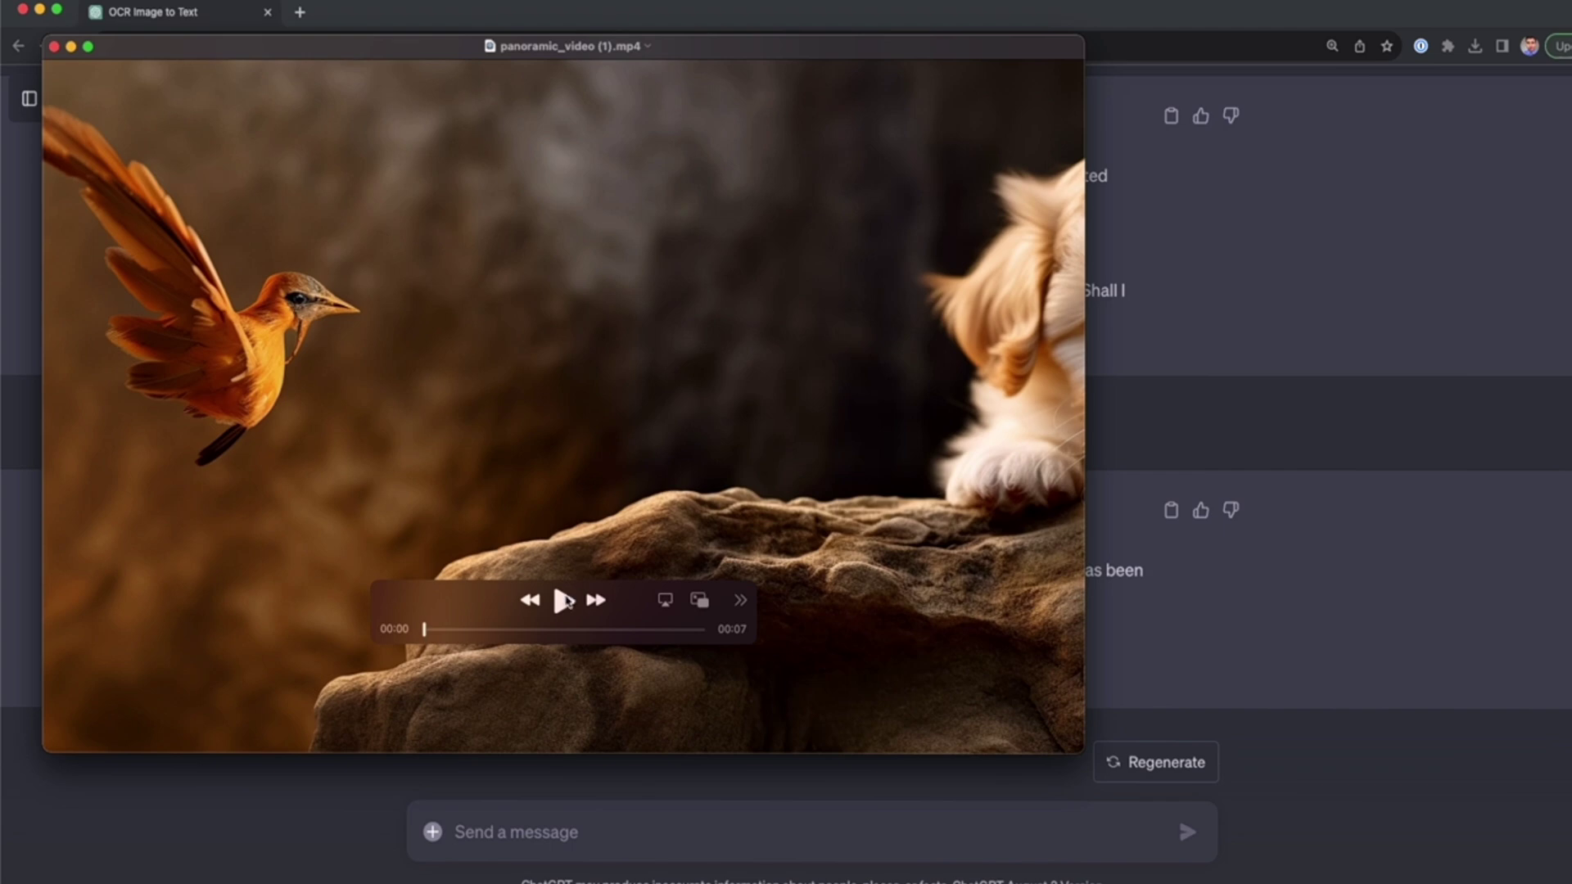
click(563, 601)
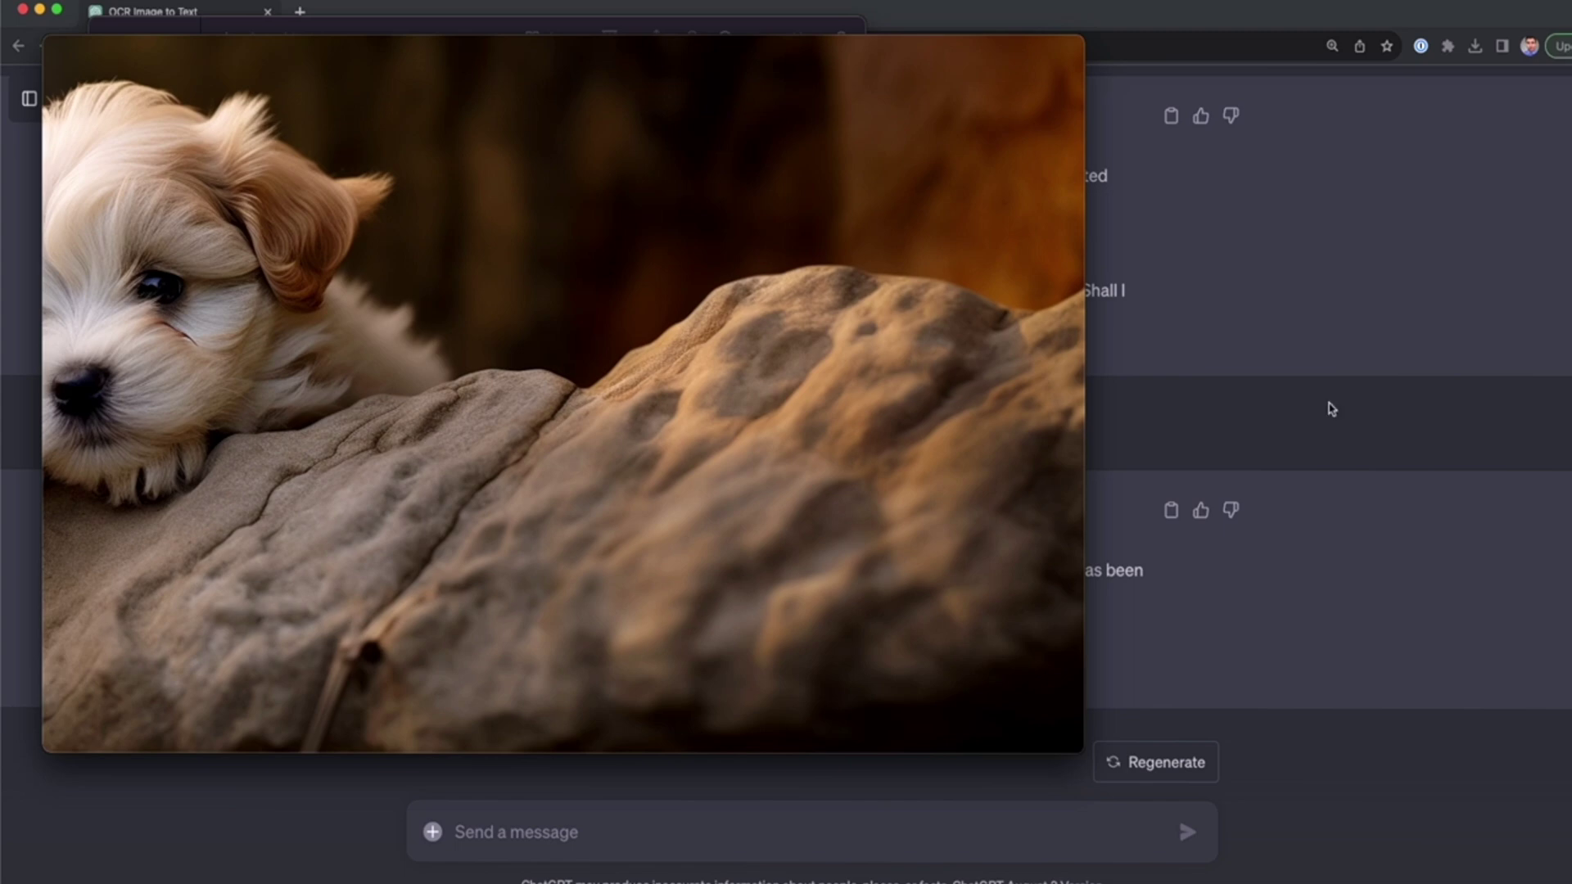
key(super+Tab)
double_click(694, 114)
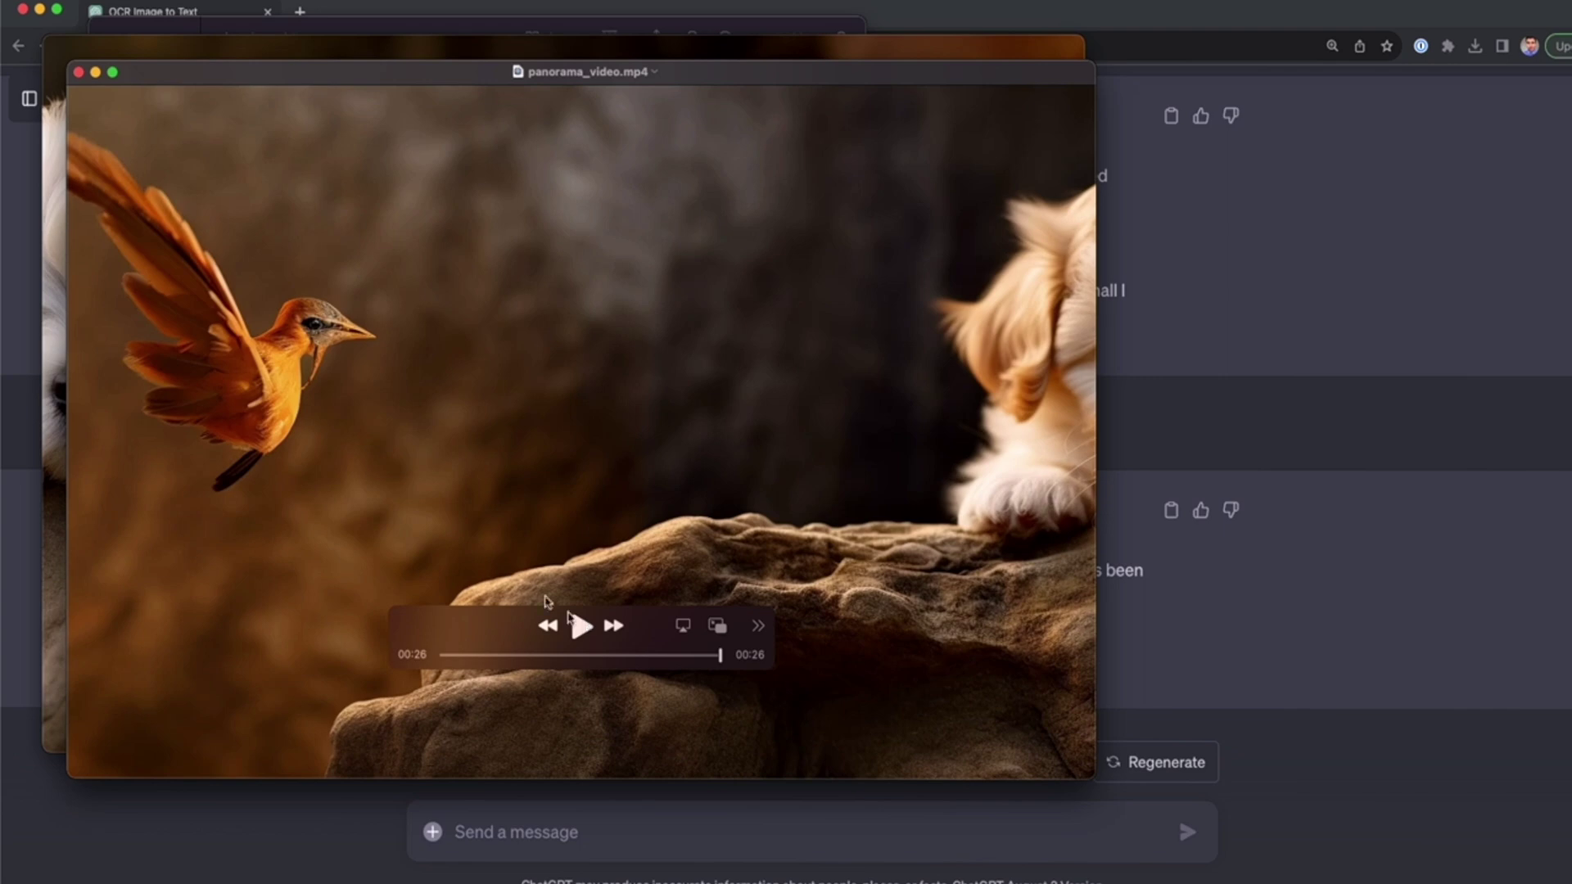
click(79, 75)
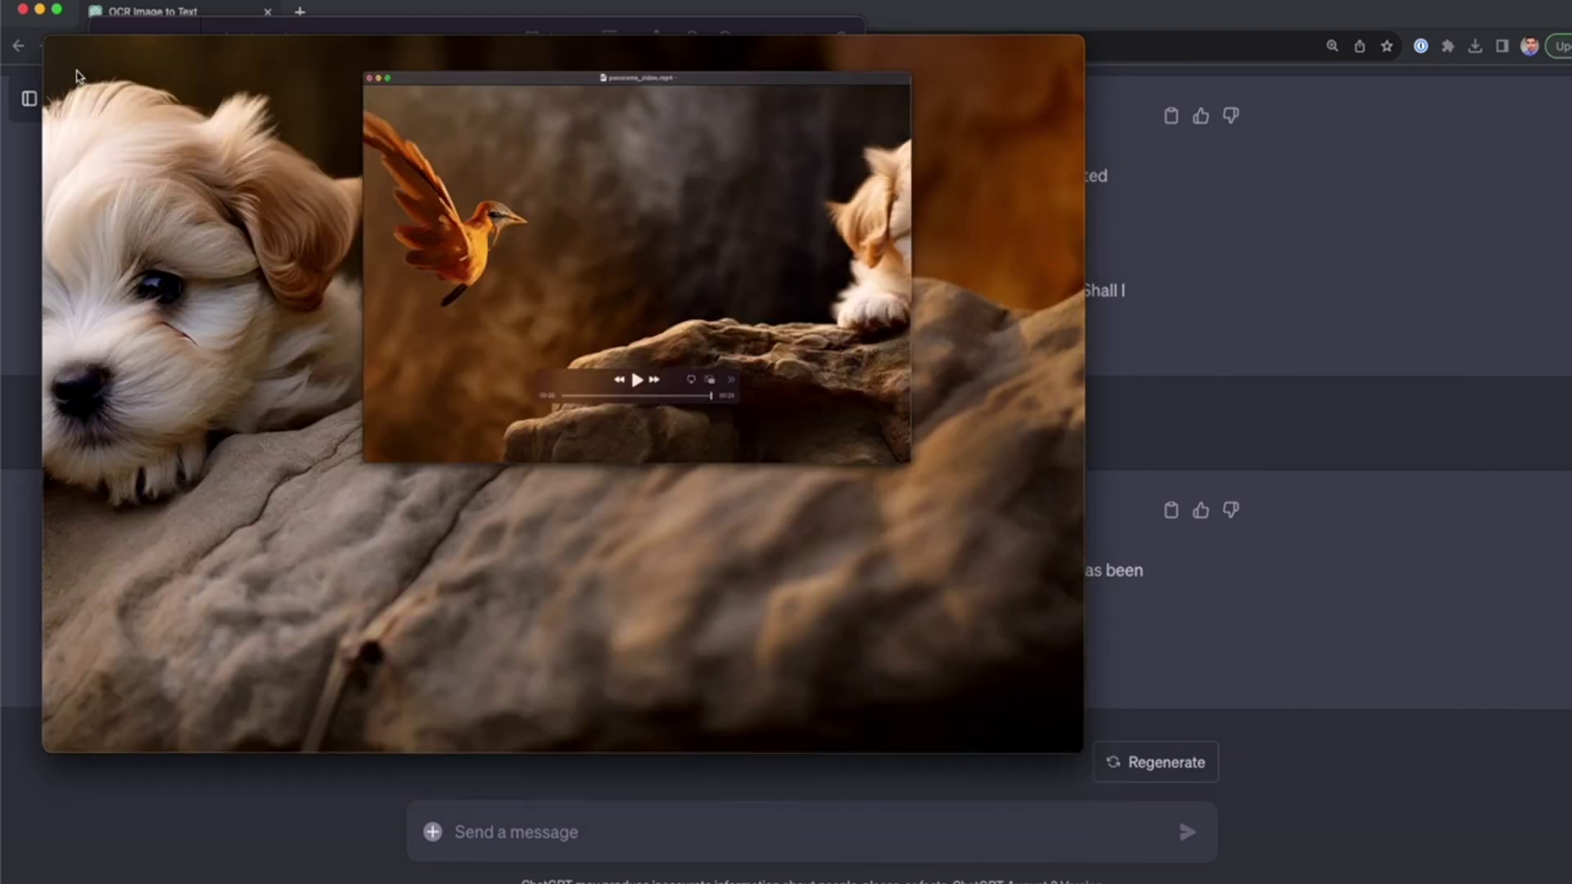
click(66, 58)
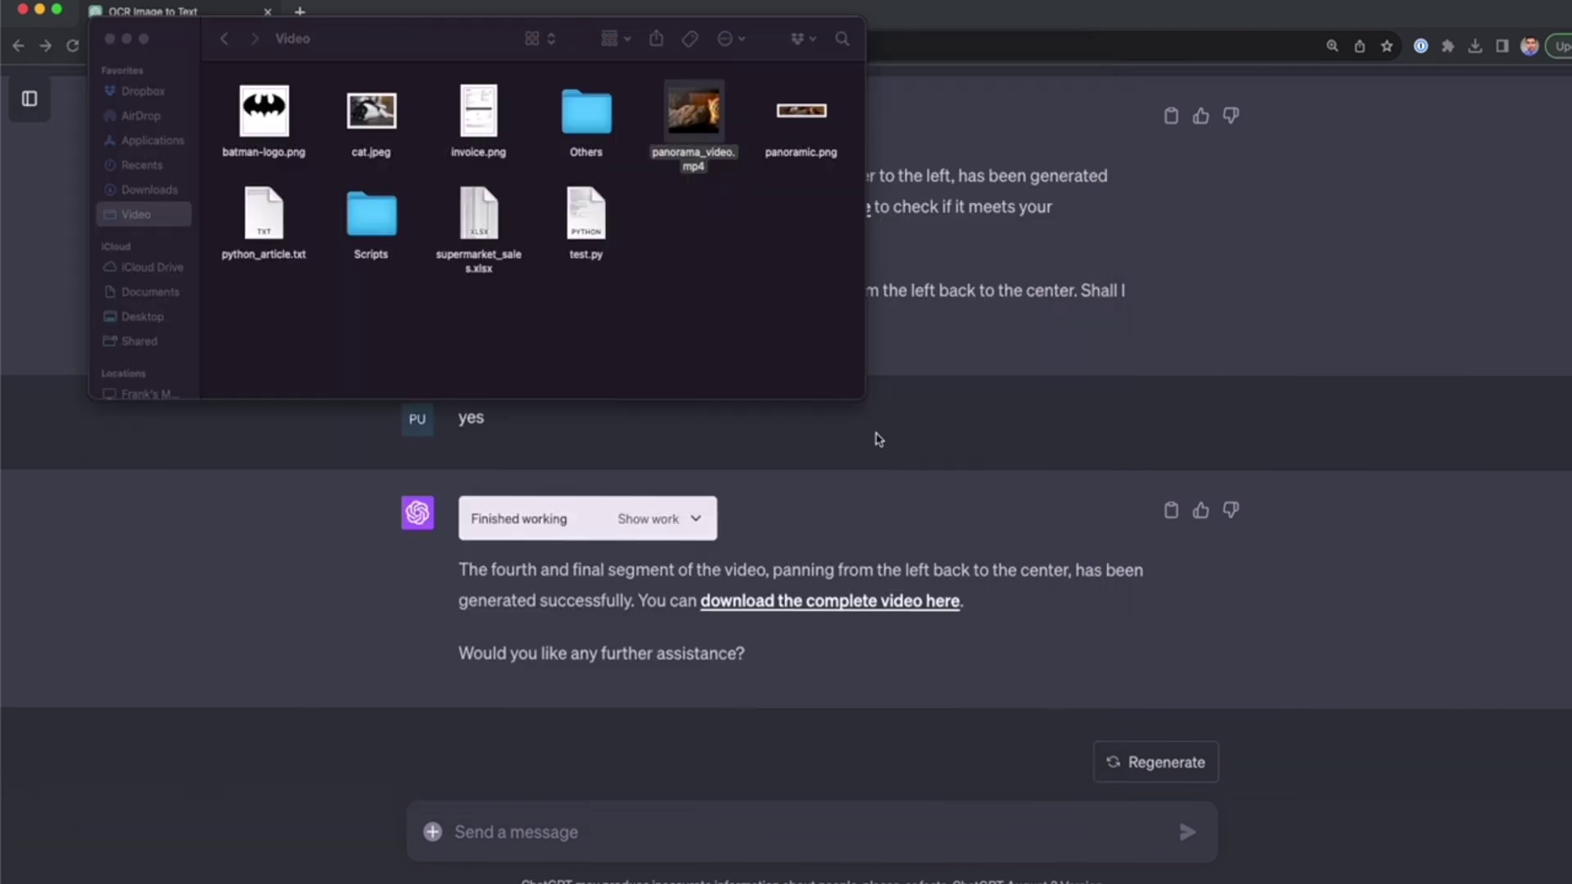
click(915, 471)
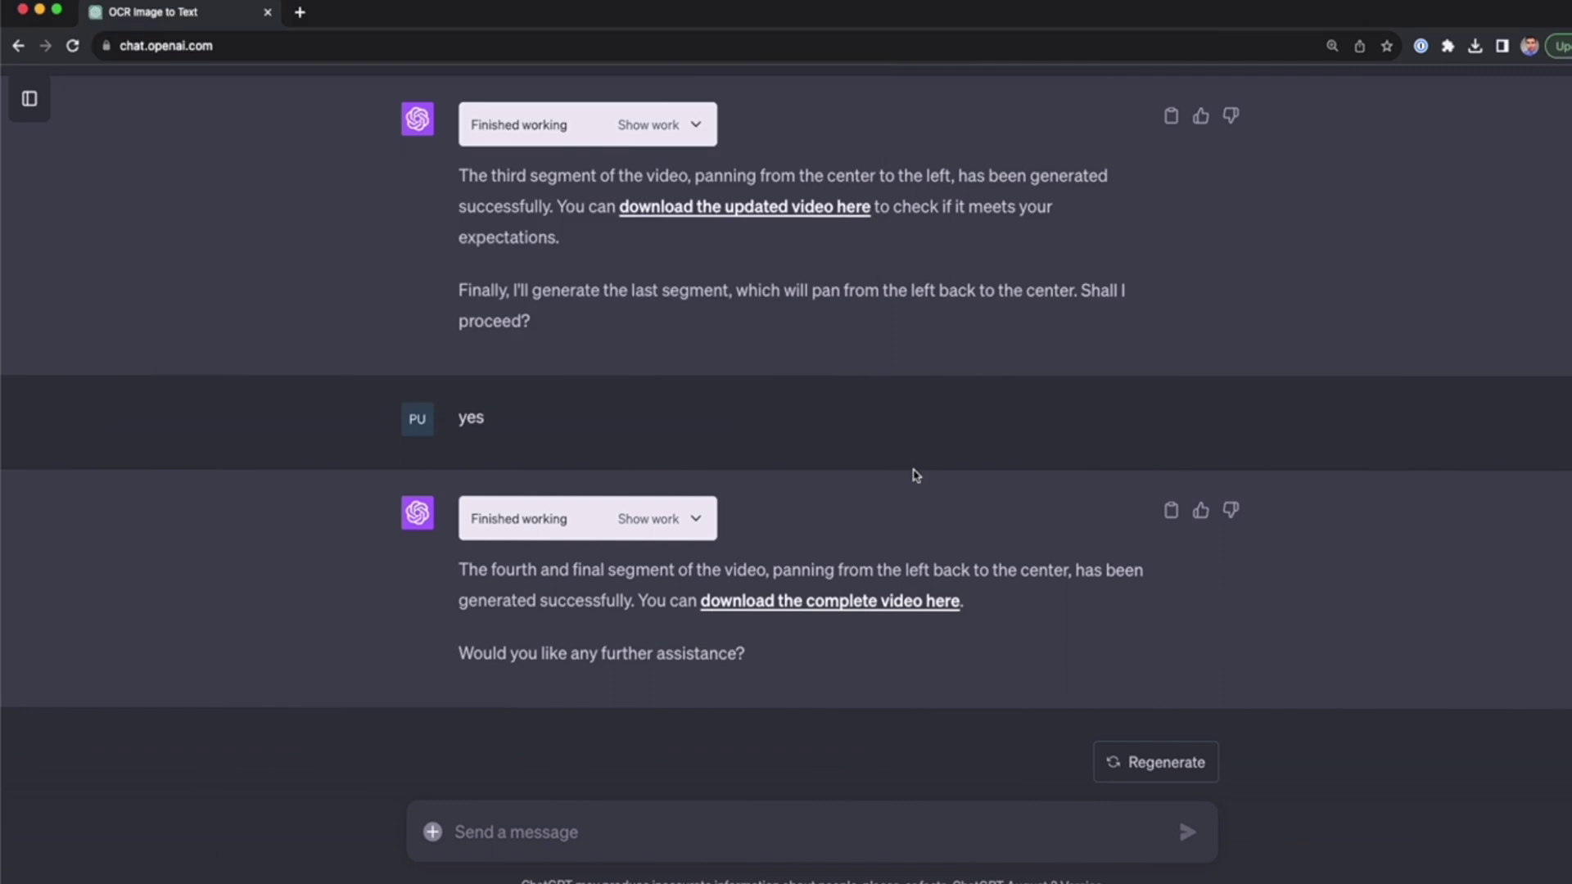
click(679, 818)
text(Create QR codes for my website https://artificialcorner.com/)
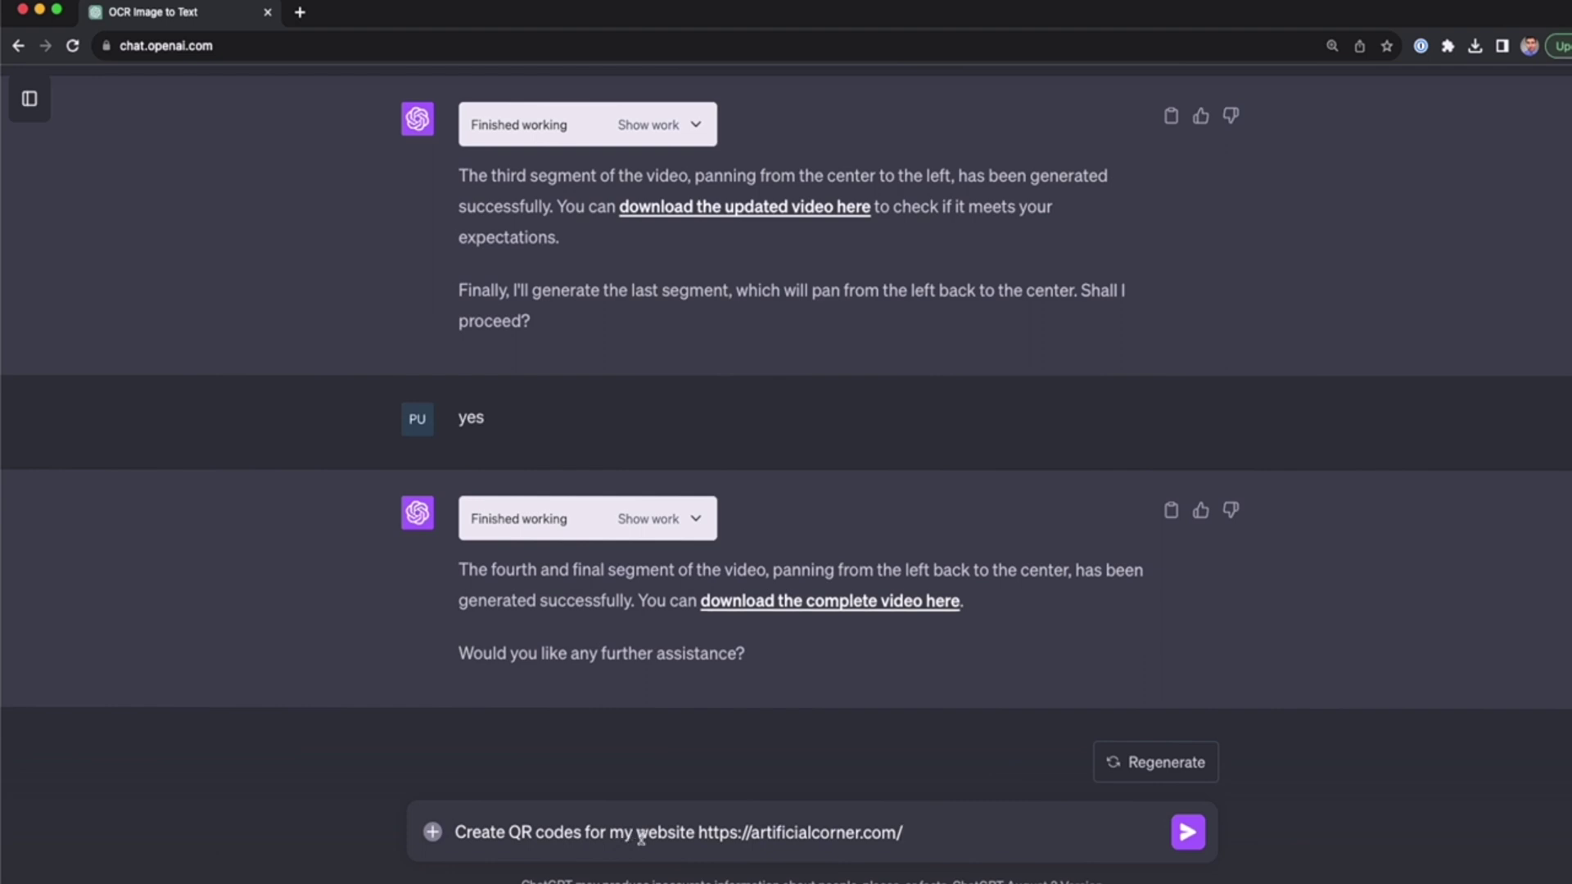
drag(698, 833, 919, 835)
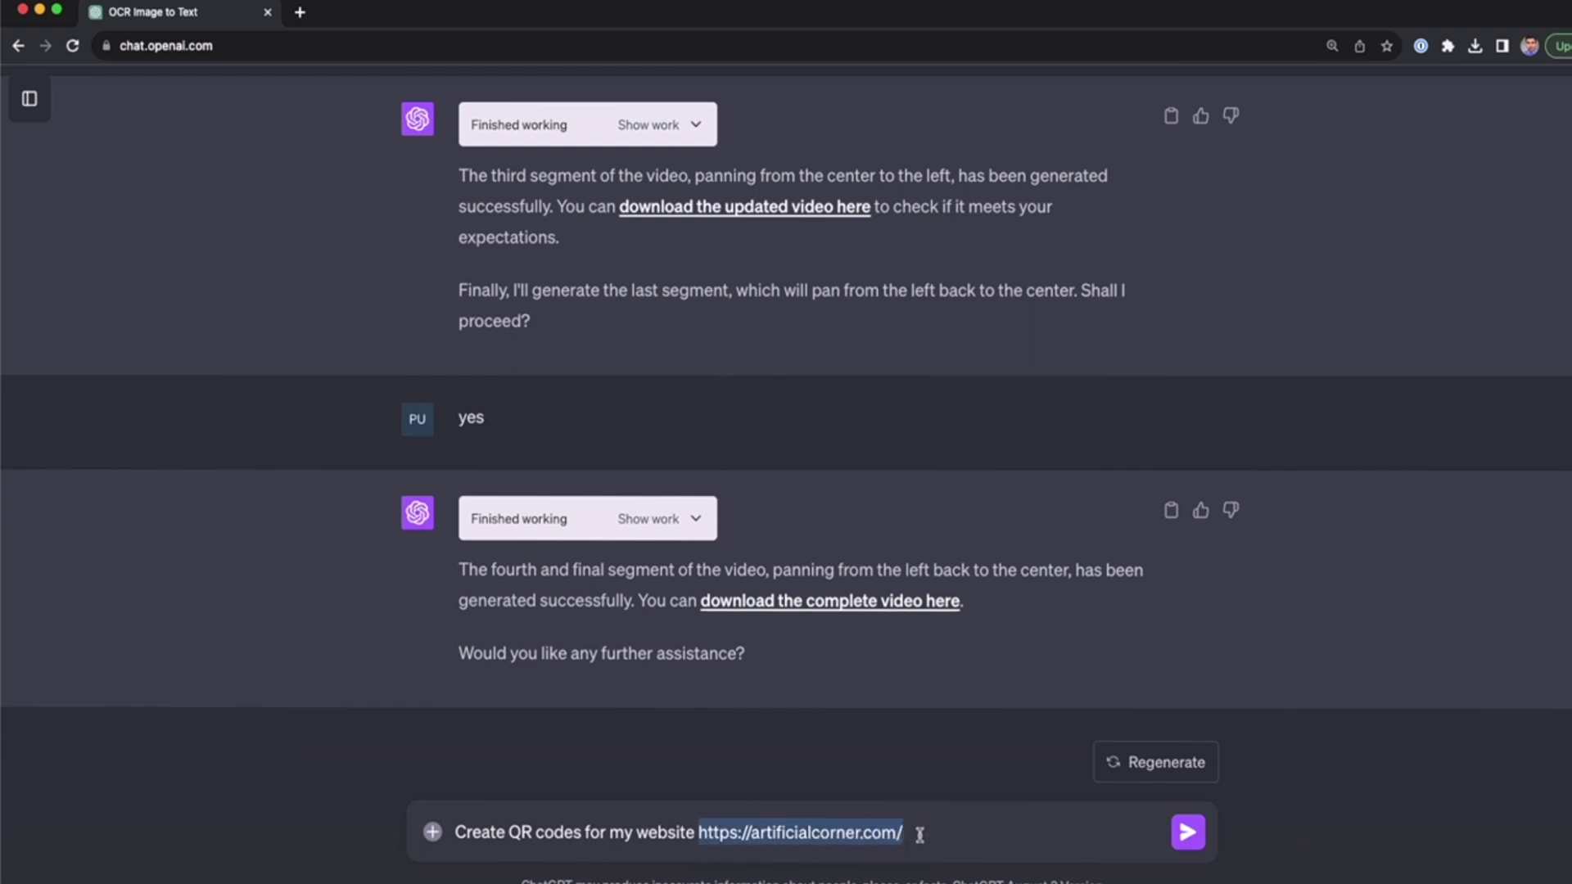
click(919, 834)
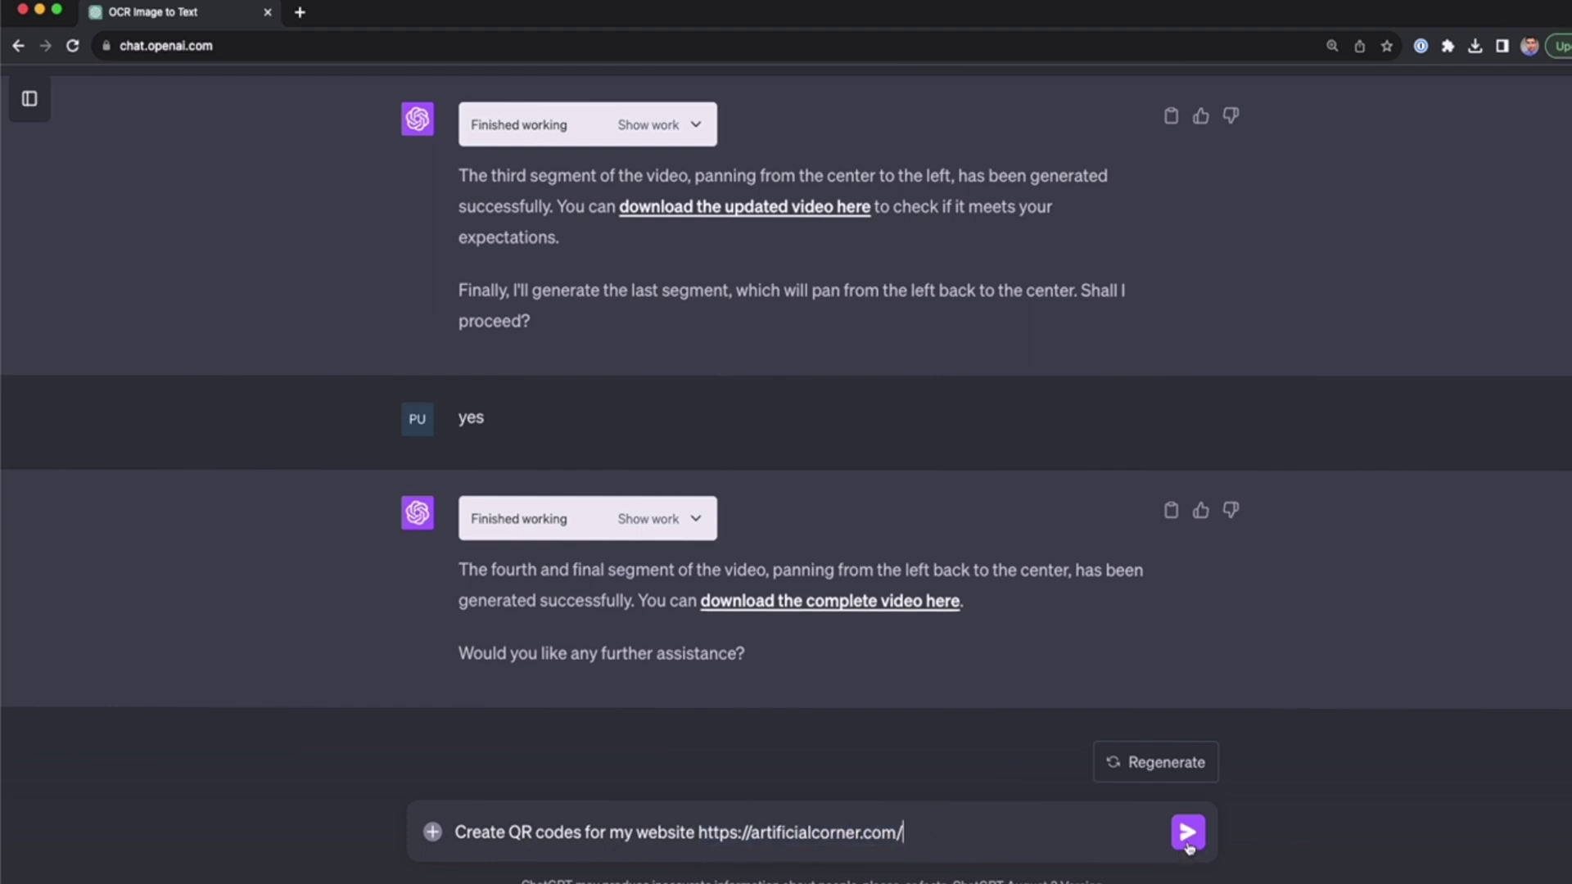
key(Return)
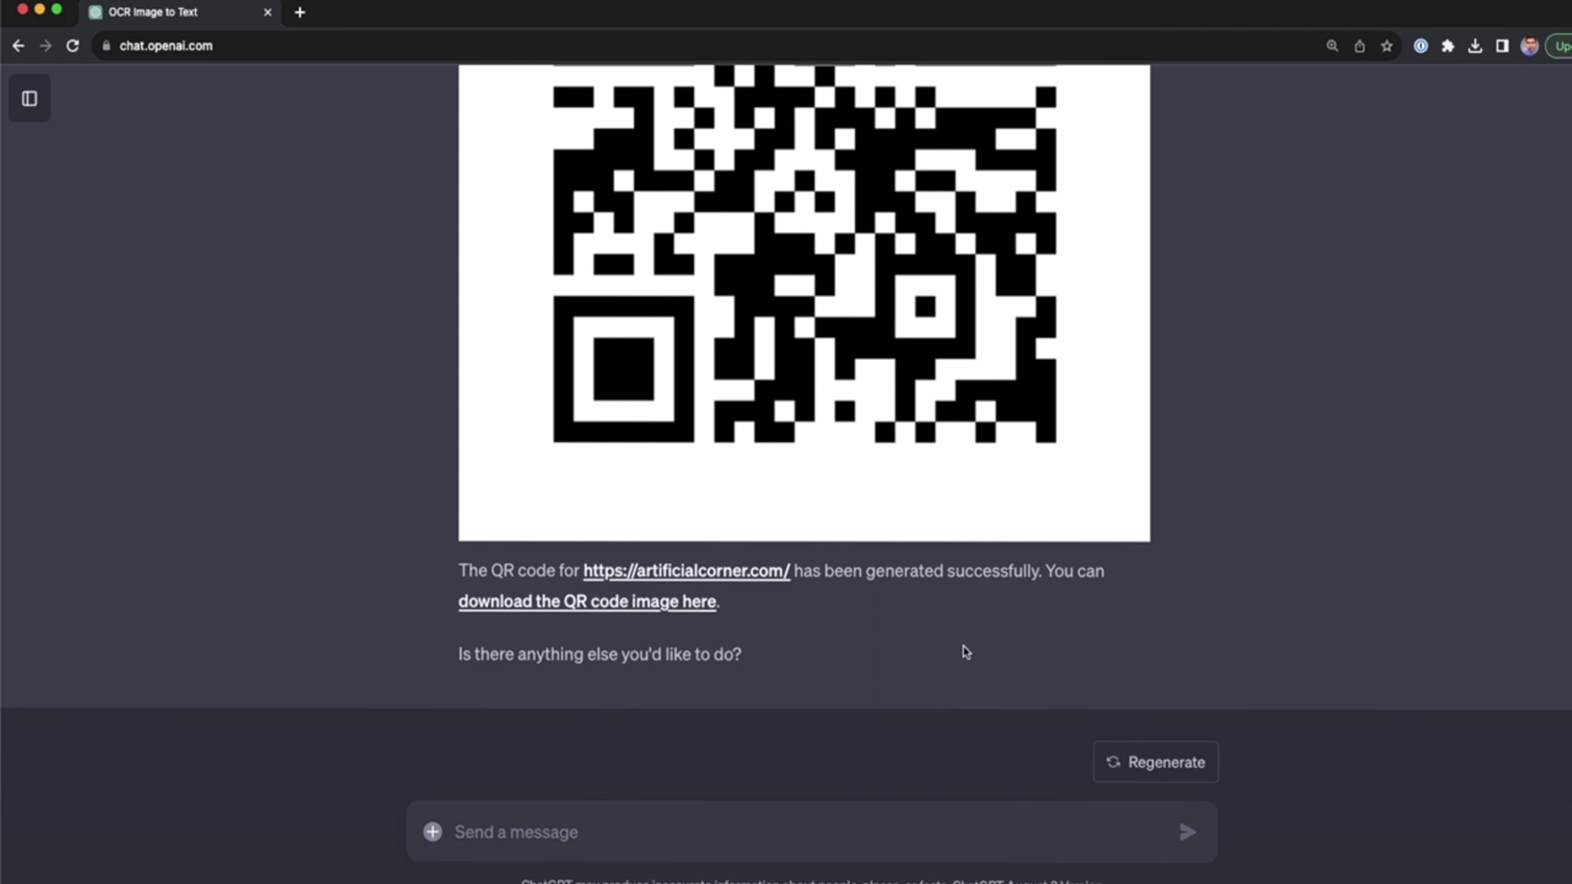
scroll(966, 651, up, 3)
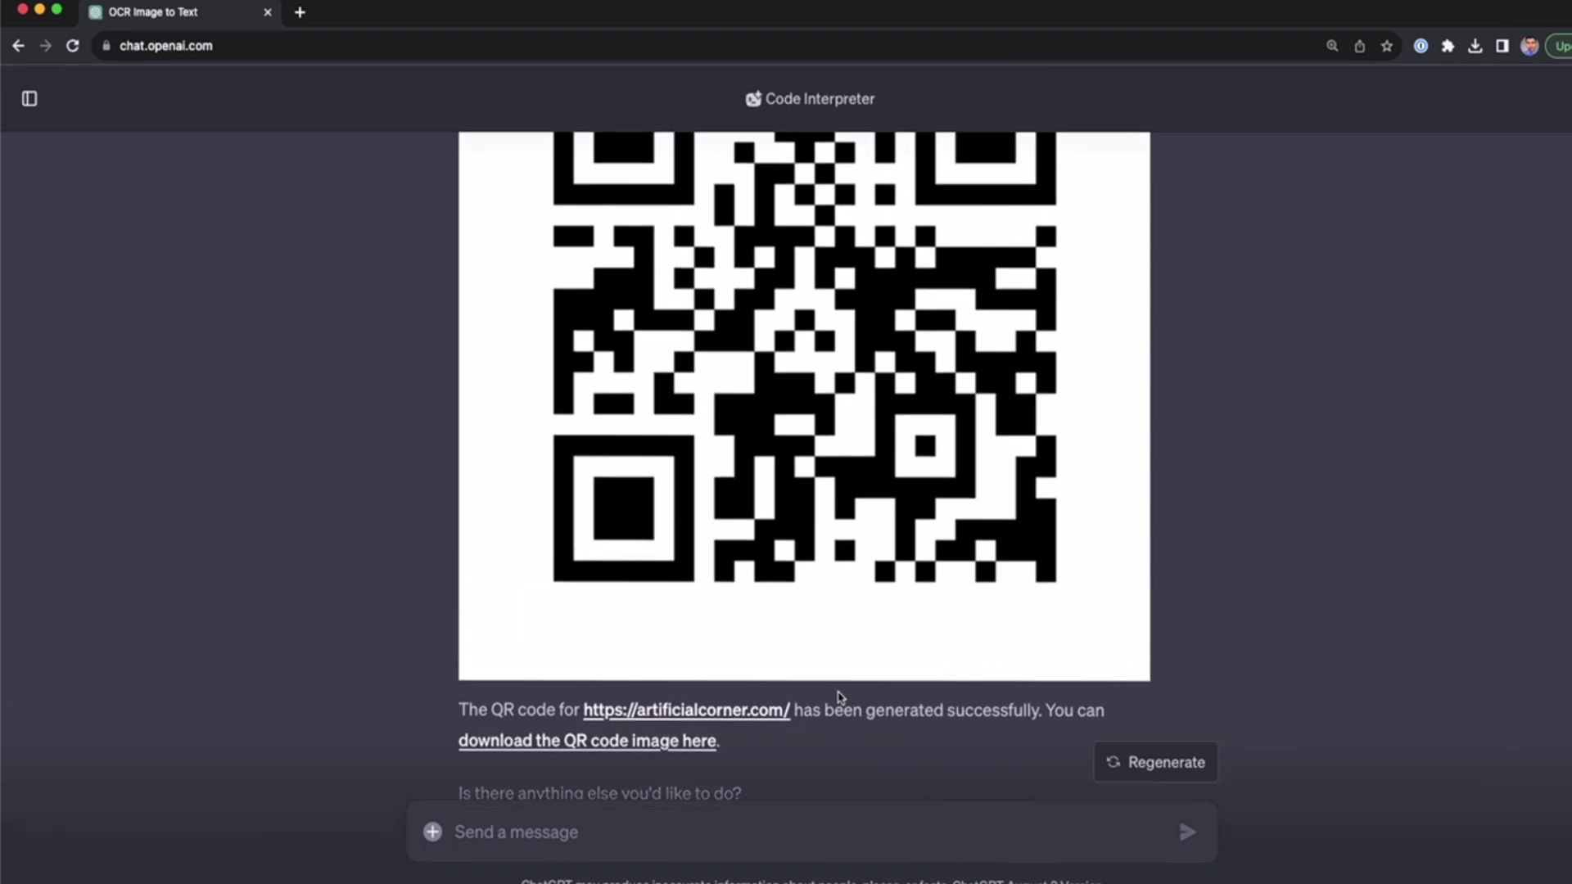
scroll(823, 694, down, 2)
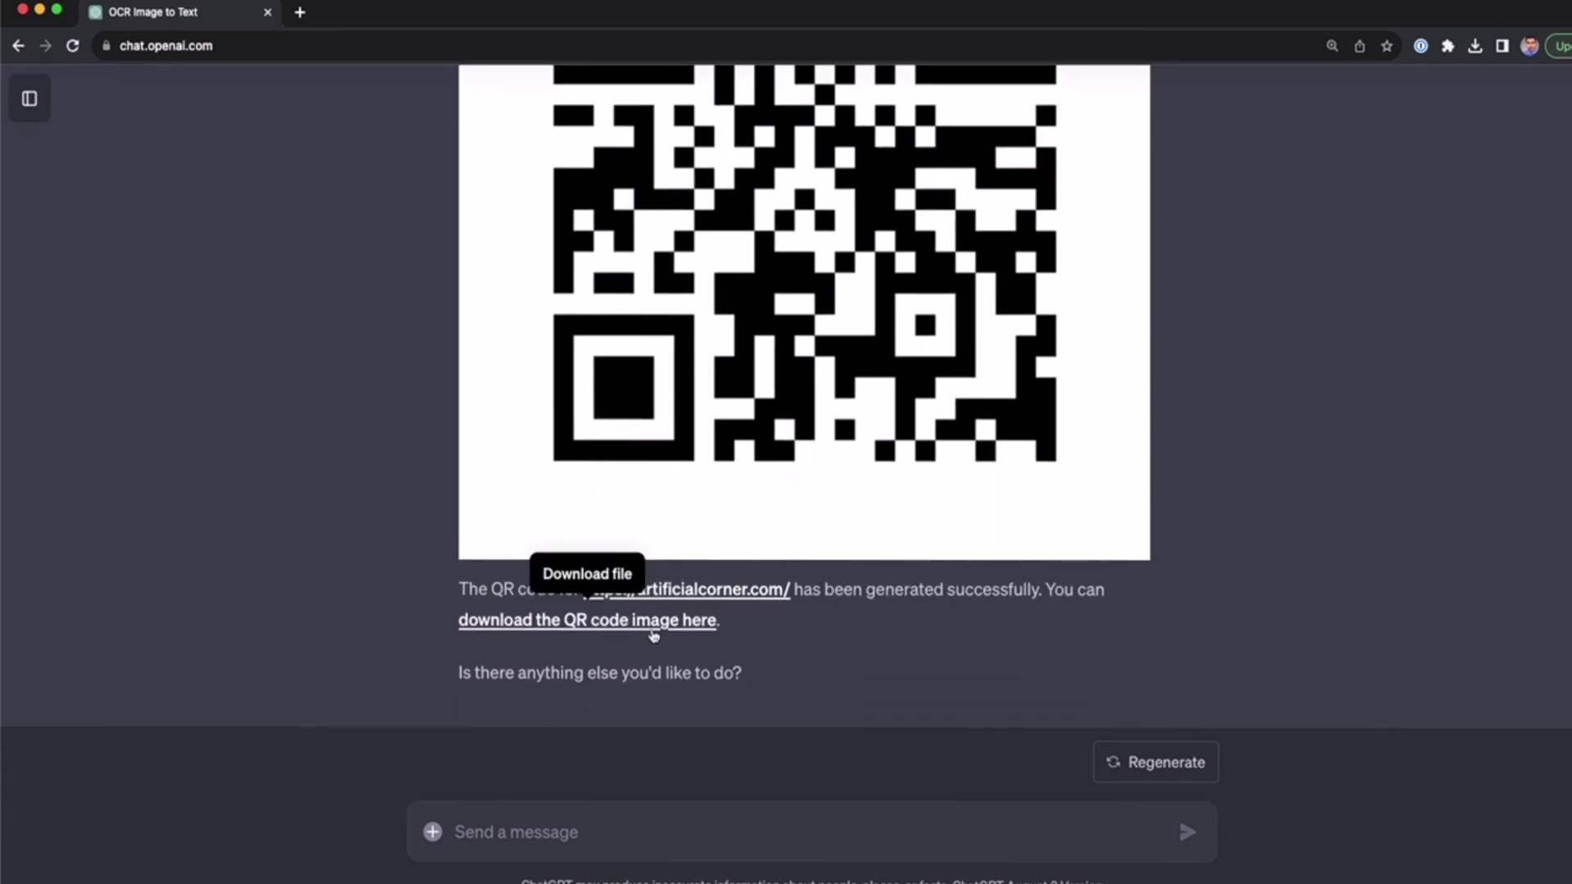
scroll(656, 636, up, 5)
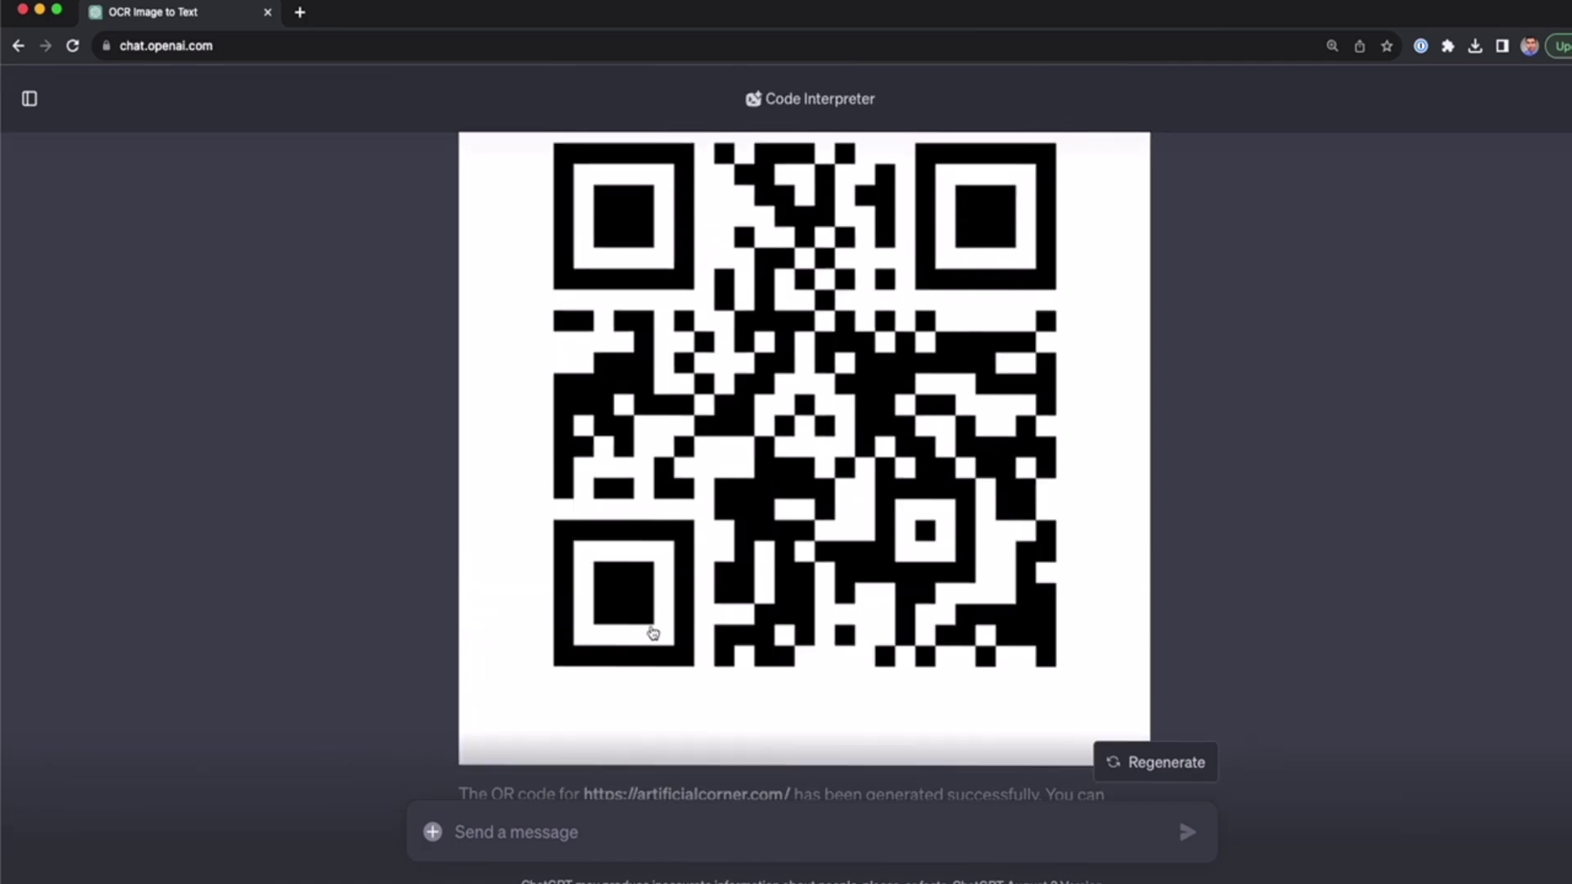